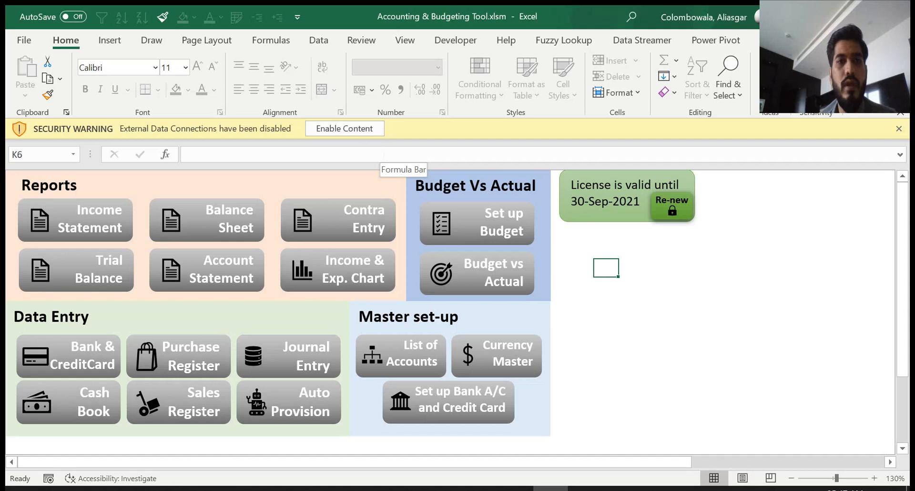
Enable the workbook's blocked content and confirm the Trust Center macro settings with all macros enabled
left_click(345, 129)
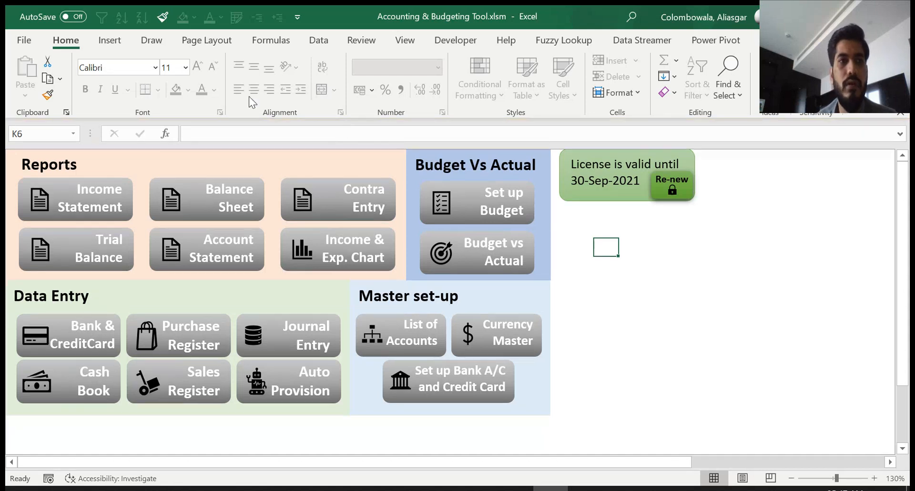
left_click(24, 41)
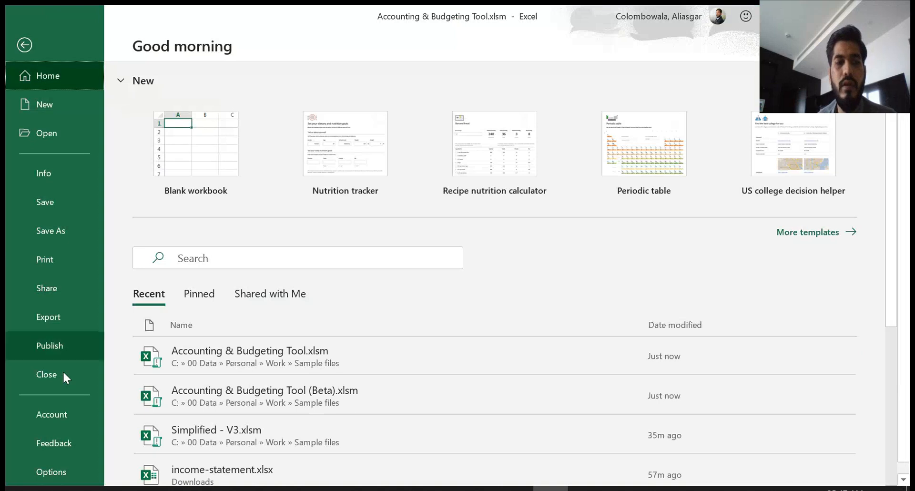
left_click(56, 468)
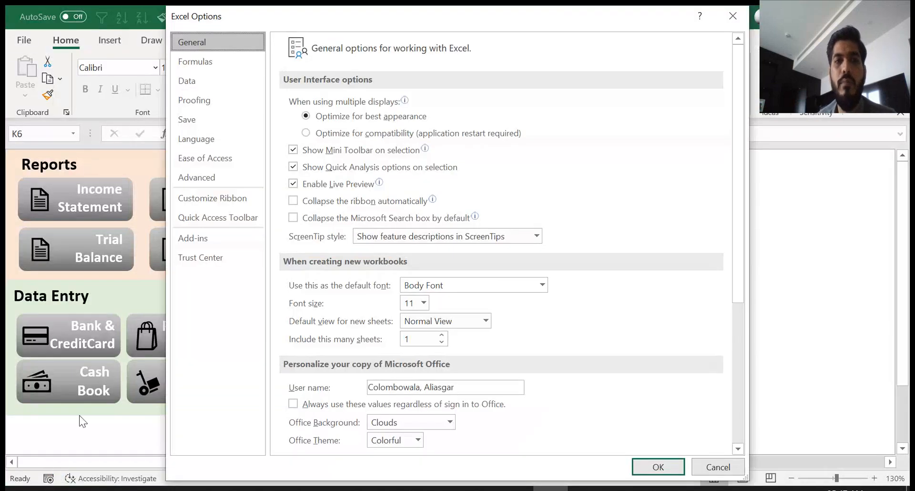
left_click(204, 257)
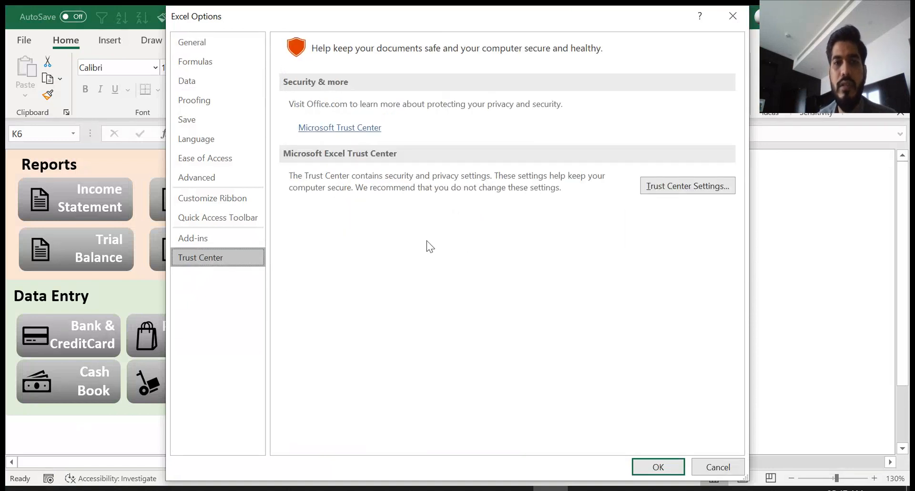
left_click(682, 186)
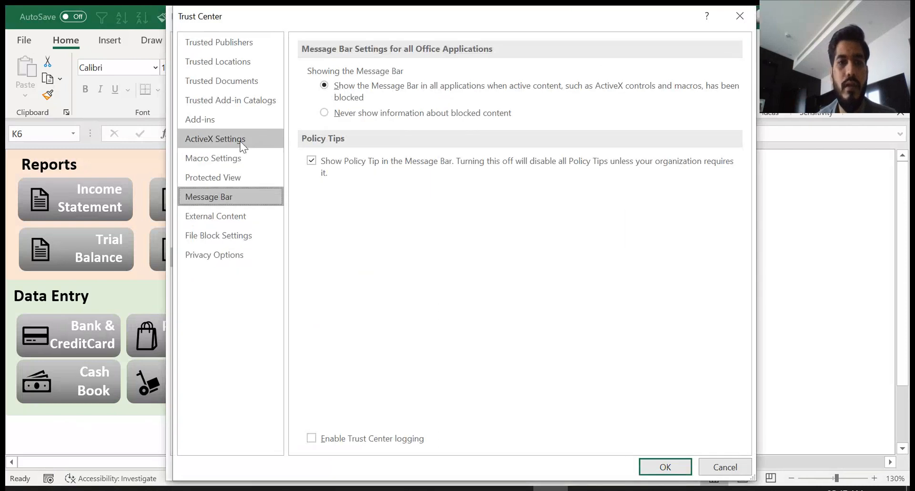
left_click(204, 156)
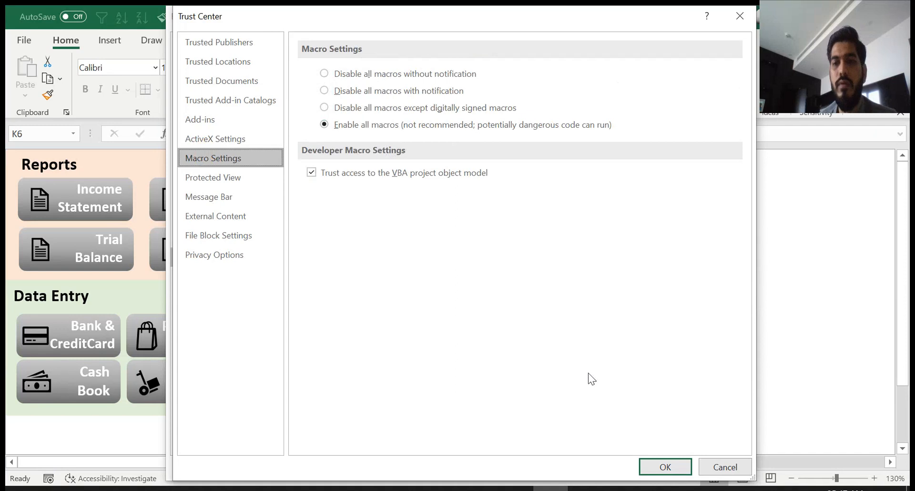
left_click(665, 466)
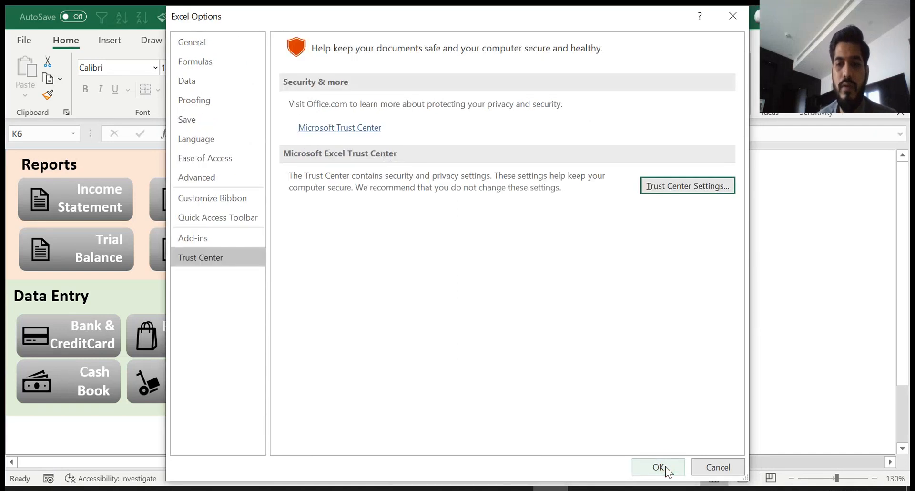
left_click(665, 466)
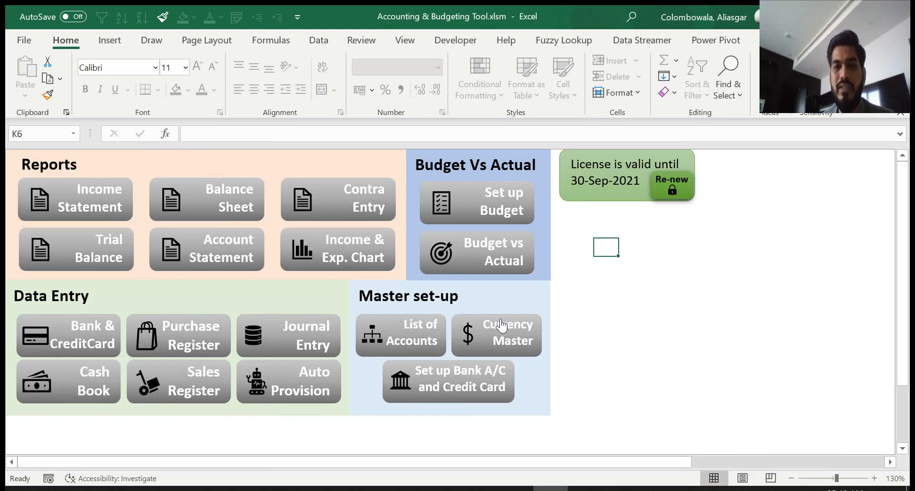
Open the bank account and credit card set-up, set the number of bank accounts to 3, and go to the new blank line
left_click(424, 377)
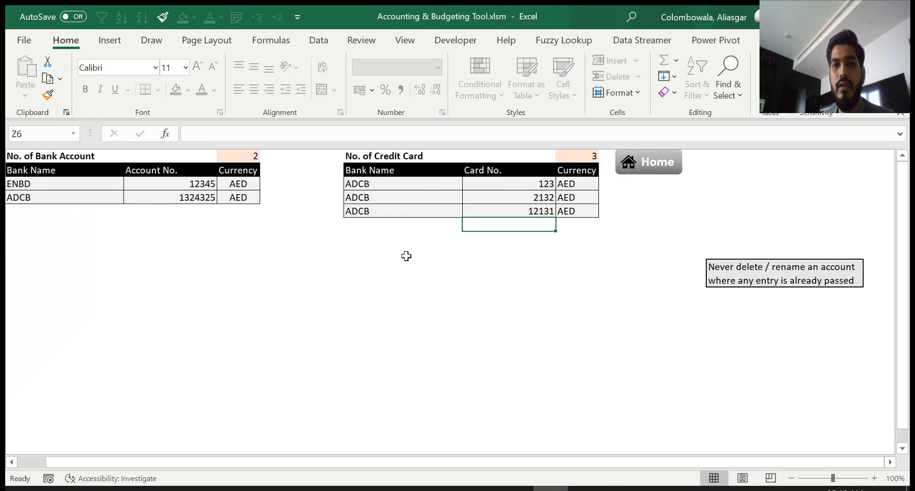
left_click(242, 158)
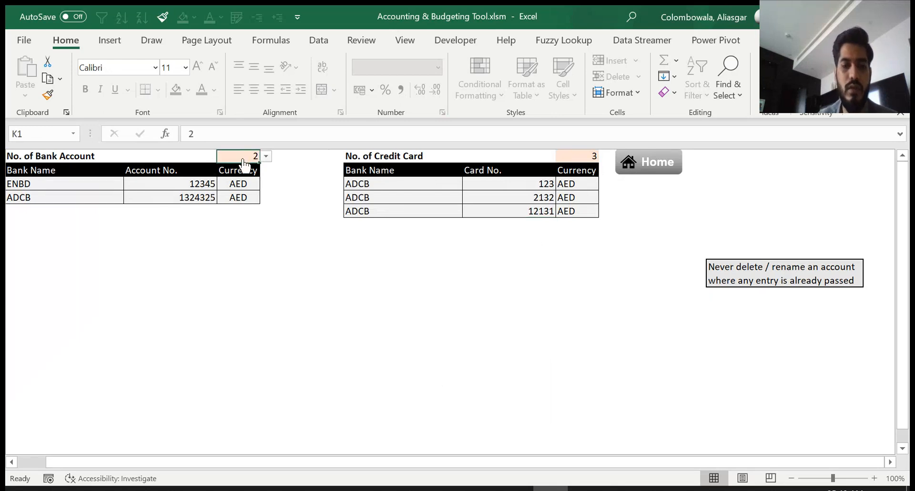
type("3")
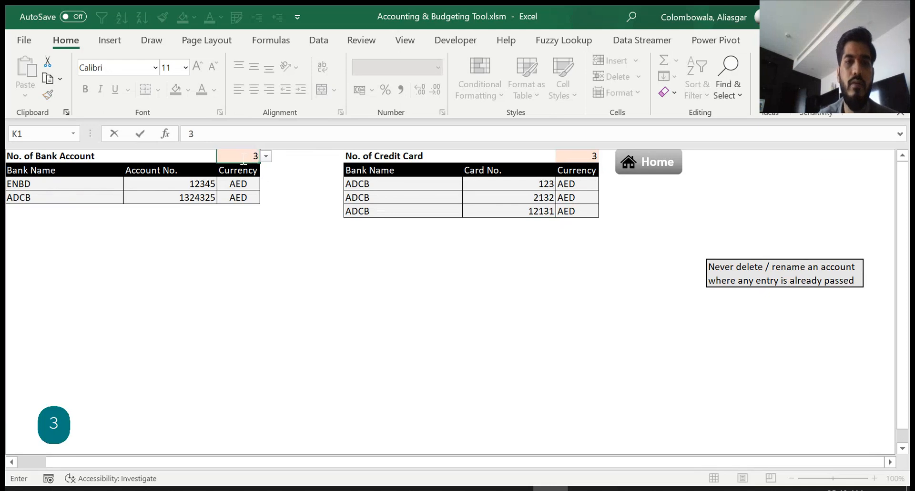
key("Return")
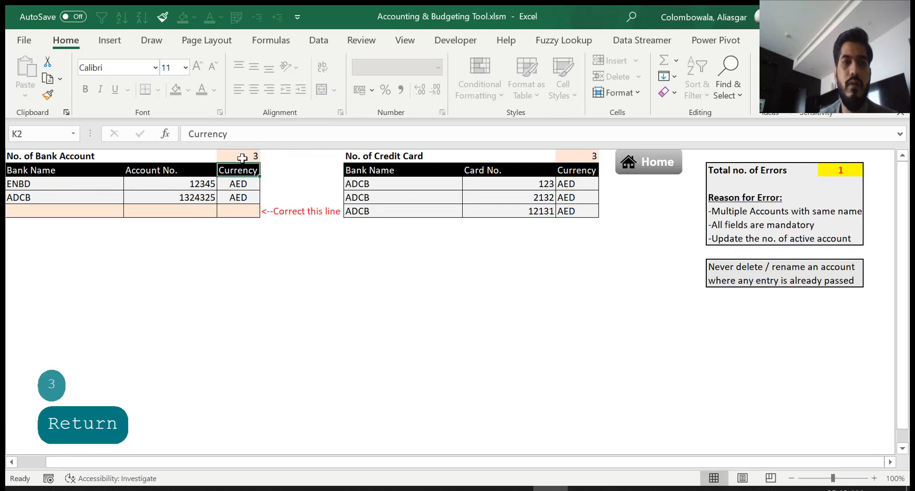
left_click(26, 185)
key("Down")
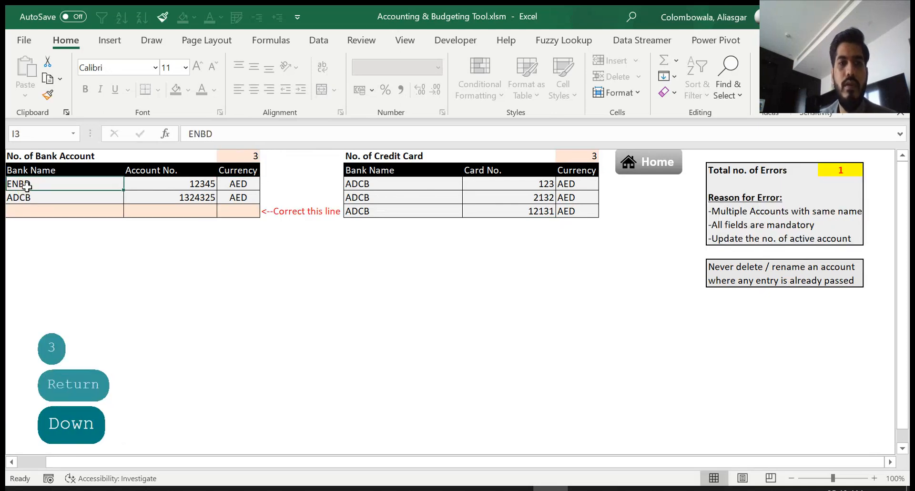
key("Down")
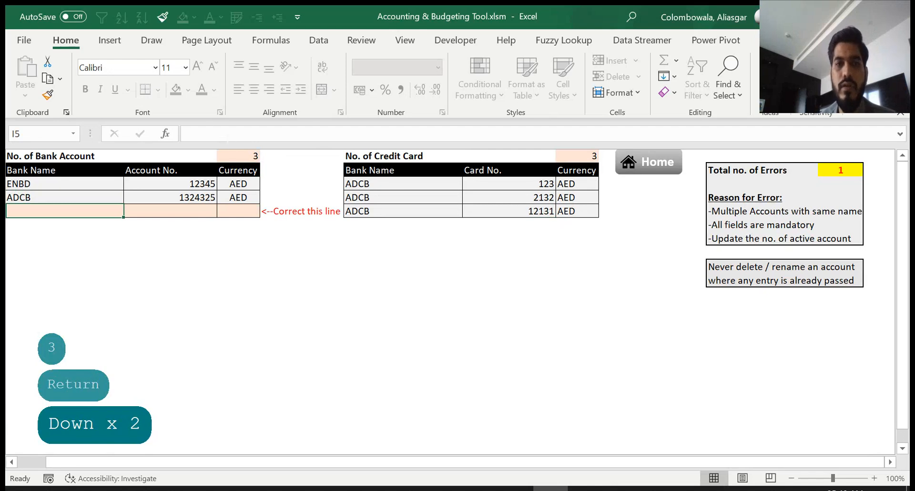
Set the number of bank accounts to 2
left_click(239, 156)
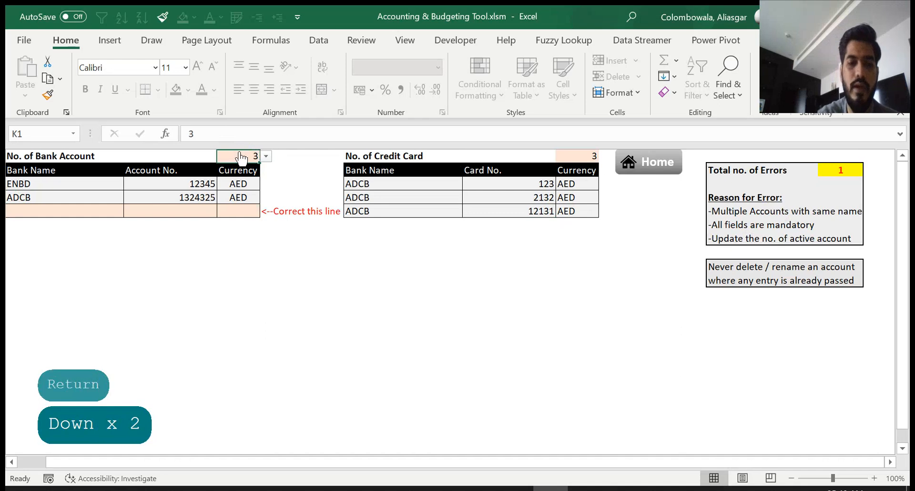
type("2")
key("Return")
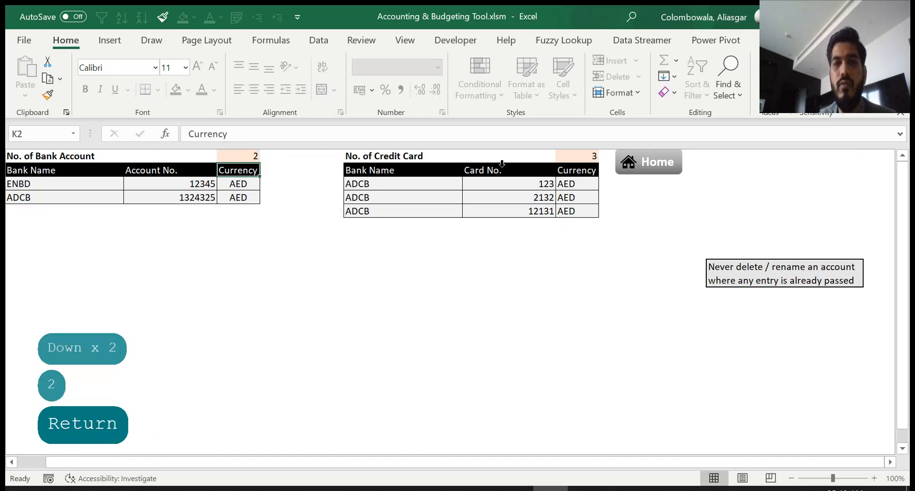
Return to the home sheet and open the Currency Master
left_click(649, 180)
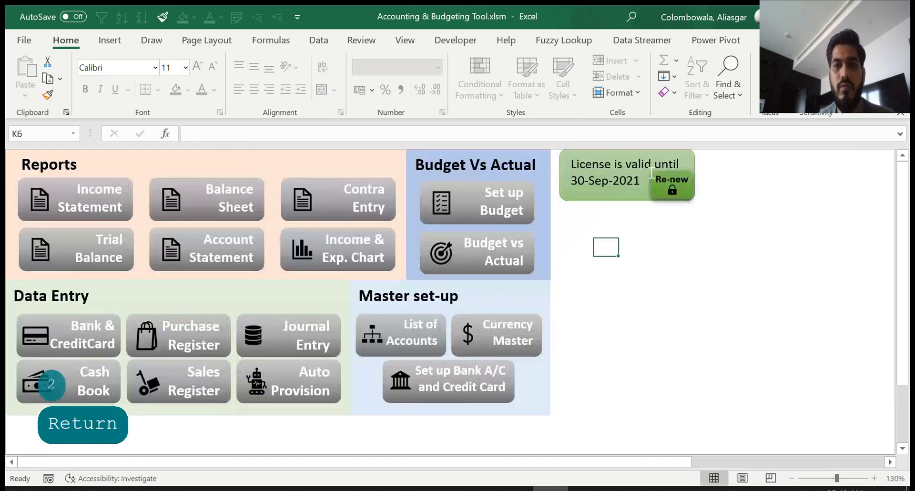
left_click(489, 330)
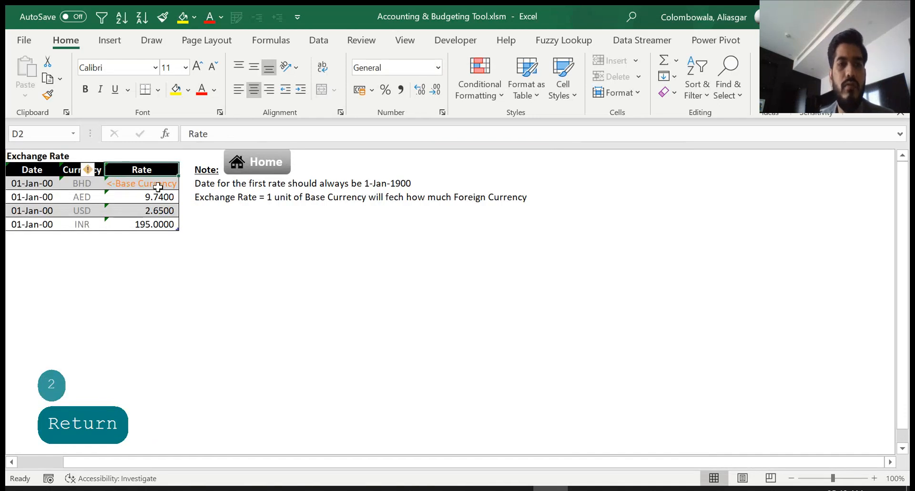
Examine the currencies listed in the Exchange Rate table, starting from the base currency
left_click(85, 183)
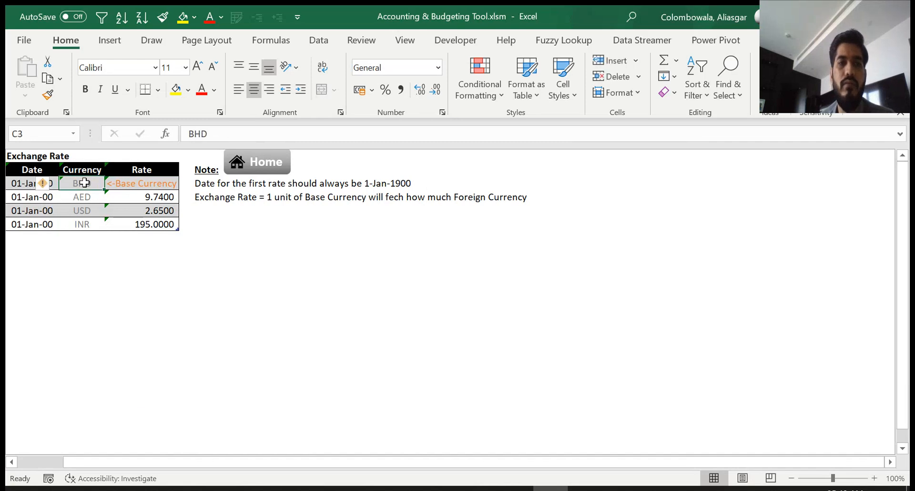
key("Down")
key("Down")
key("Down")
key("Down")
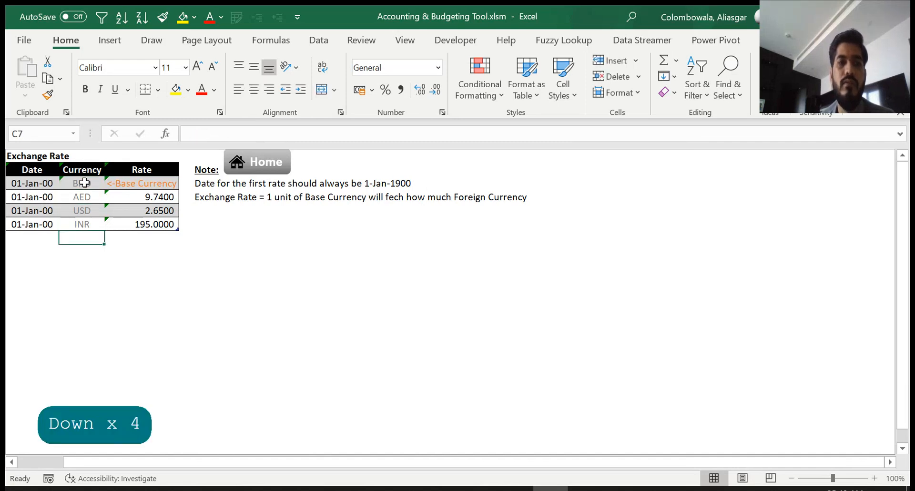
key("Up")
key("Up")
key("Up")
key("Down")
key("Down")
key("Down")
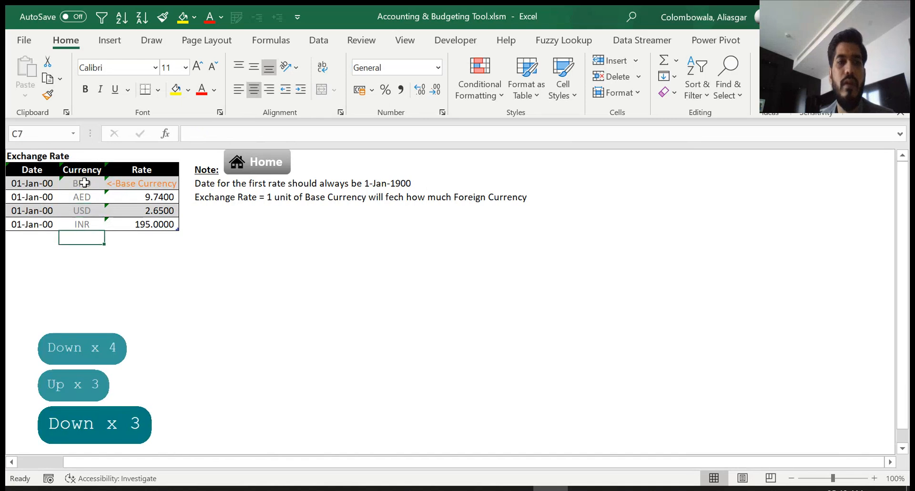
Examine the rates of the foreign currencies AED, USD and INR against the base currency
key("Up")
key("Right")
key("Up")
key("Up")
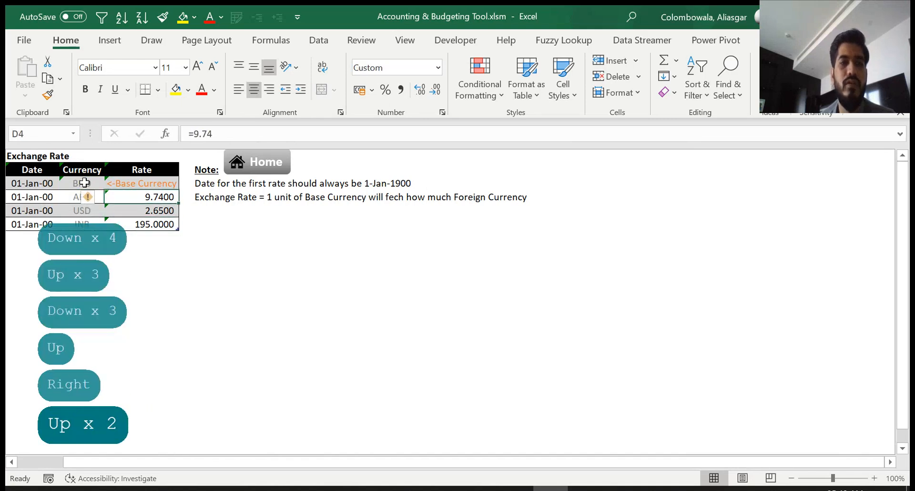
key("Left")
key("Up")
key("Right")
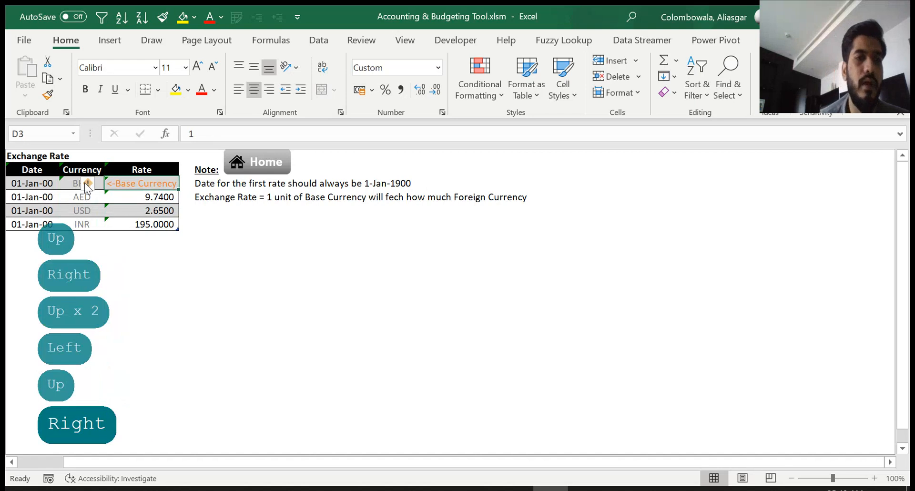
key("Down")
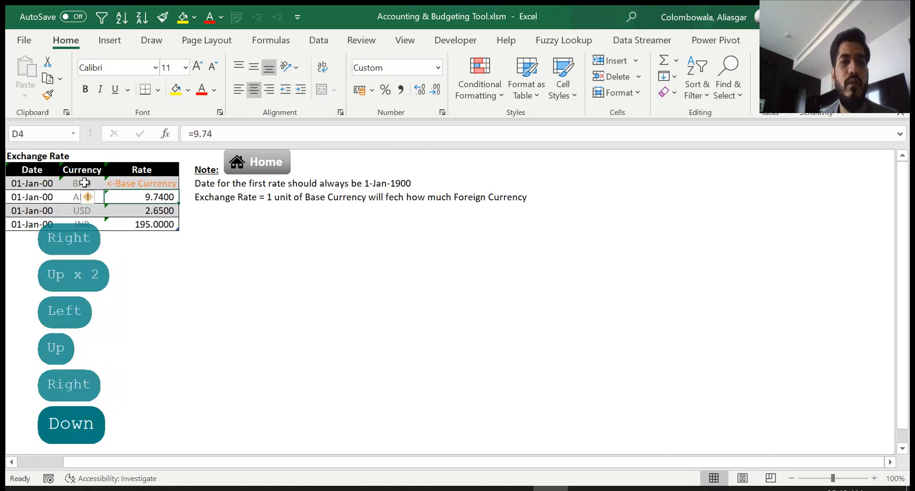
key("Down")
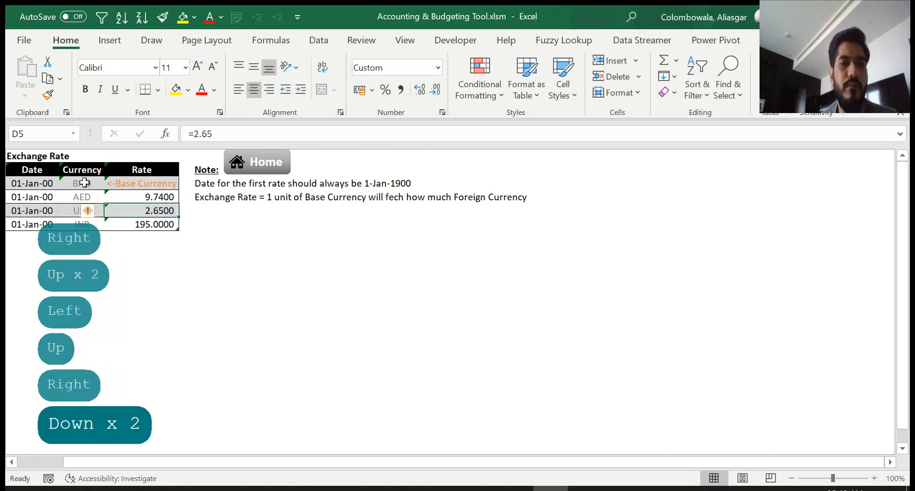
key("Up")
key("Down")
key("Down")
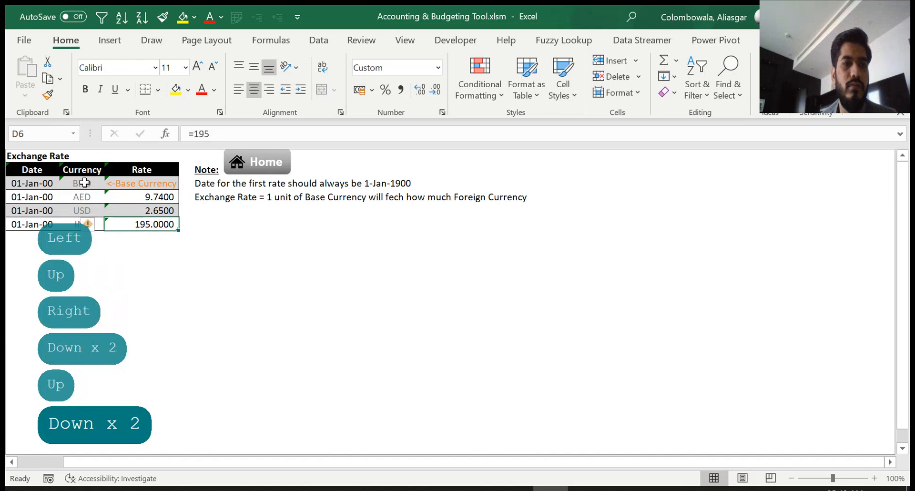
key("Up")
key("Up")
key("Down")
key("Down")
key("Down")
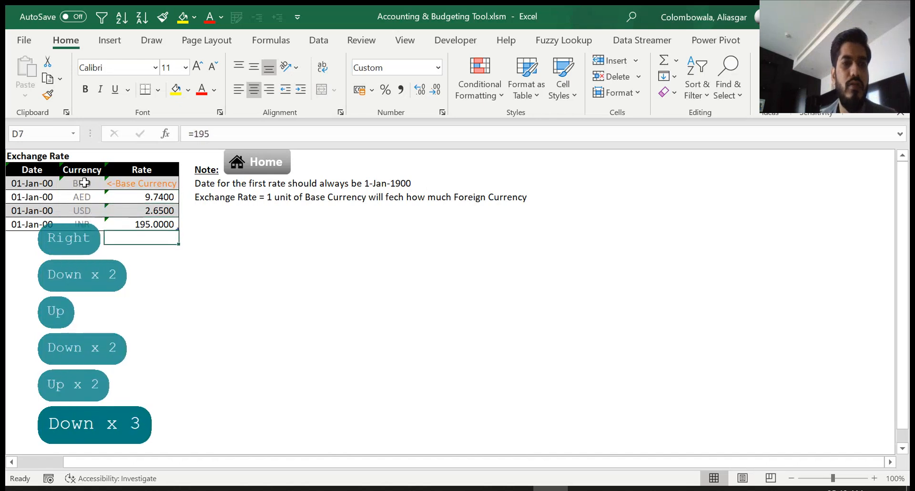
Add a row below the Exchange Rate table dated 1-Jan-21 and fill its currency down from the INR row above
key("Left")
key("Left")
key("Left")
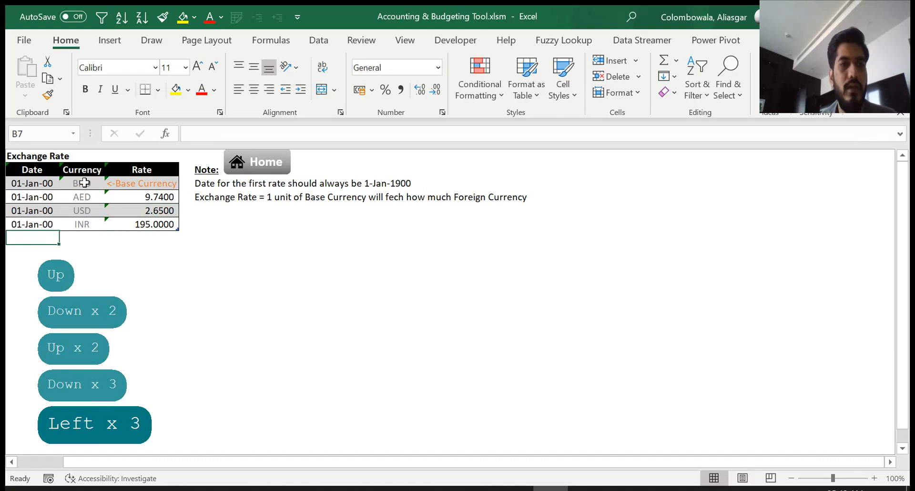
key("Up")
key("Down")
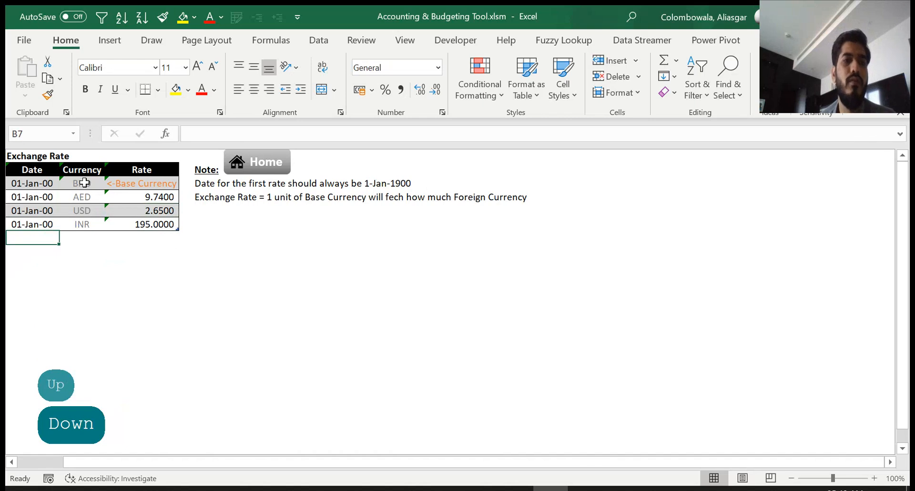
key("Right")
key("Right")
key("Left")
key("Left")
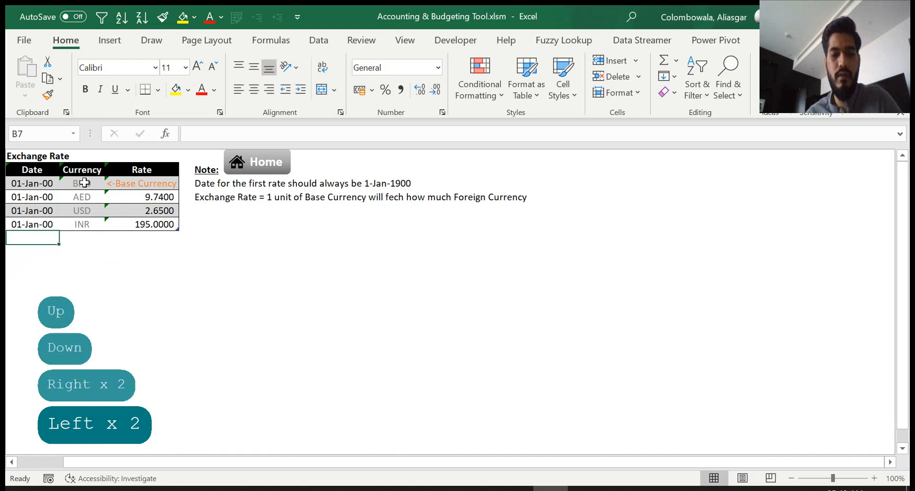
type("1jan21")
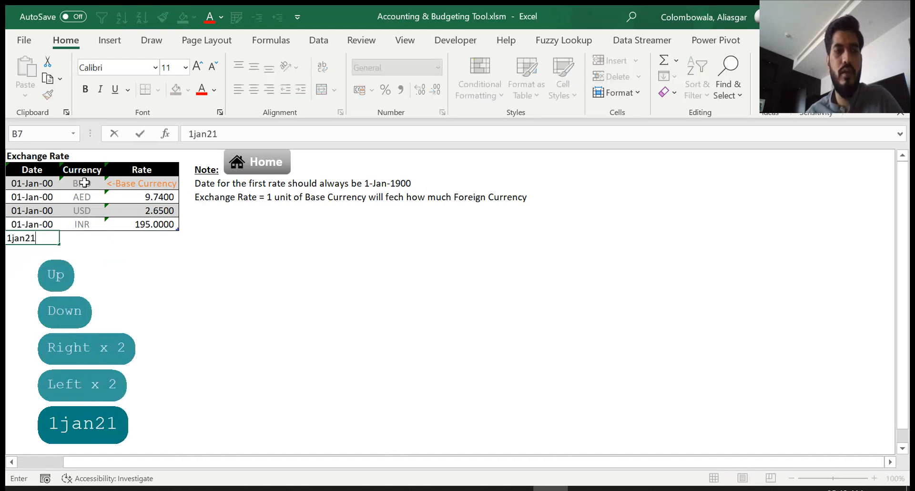
key("Return")
key("Up")
key("Right")
key("ctrl+d")
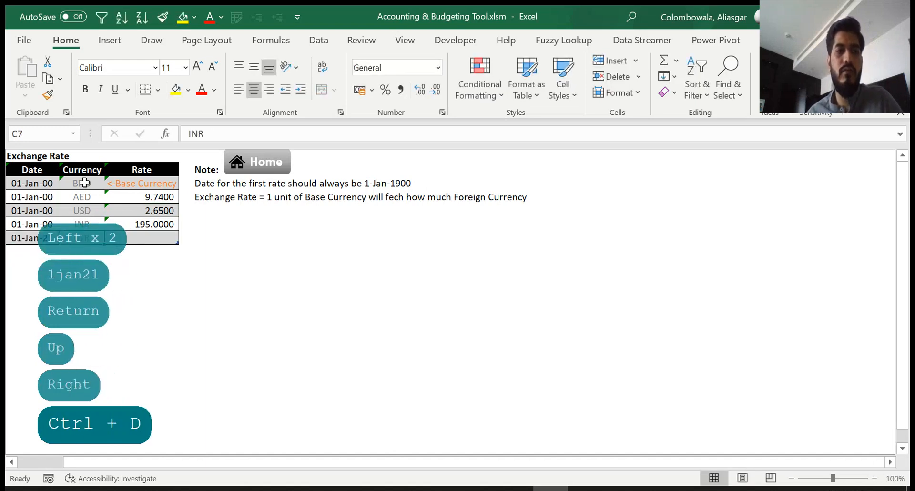
Enter 195.5 as the rate for the new INR row and compare it with the earlier INR rate
key("Right")
type("19")
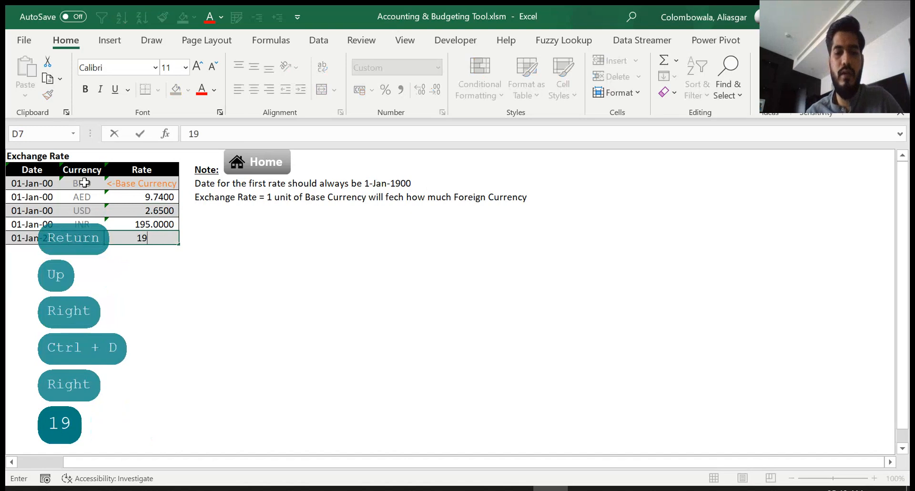
type("5.5")
key("Return")
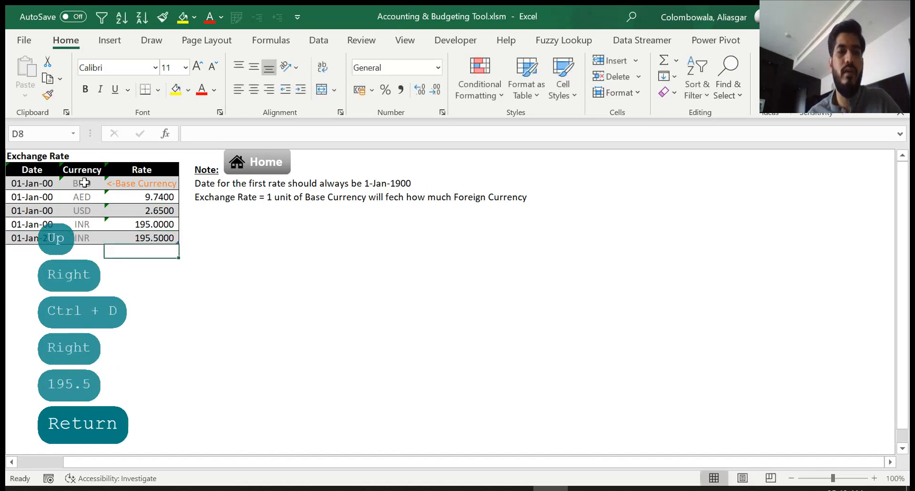
key("Up")
key("Up")
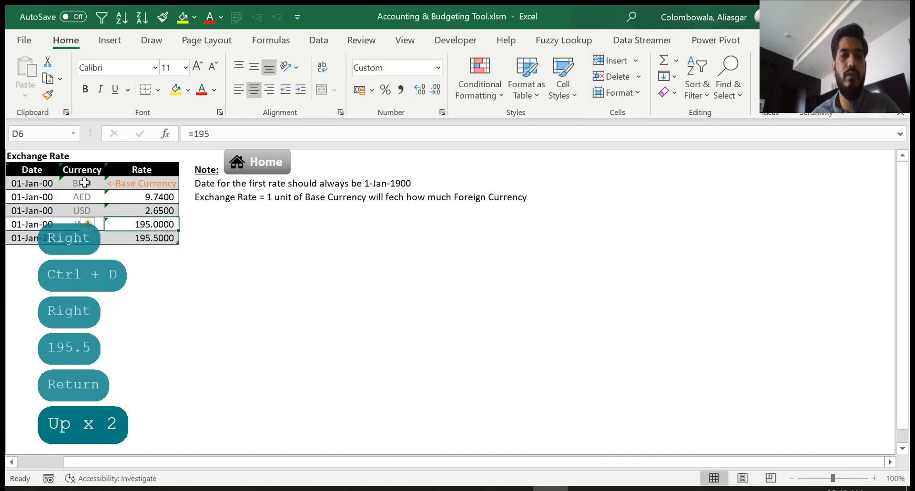
Compare the 1-Jan-21 INR rate with the INR rate in the row above it
key("Down")
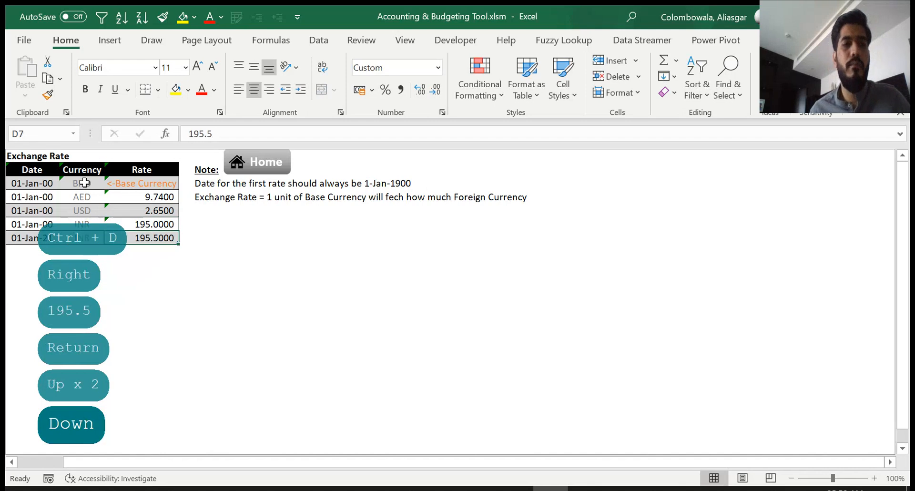
key("Up")
key("Down")
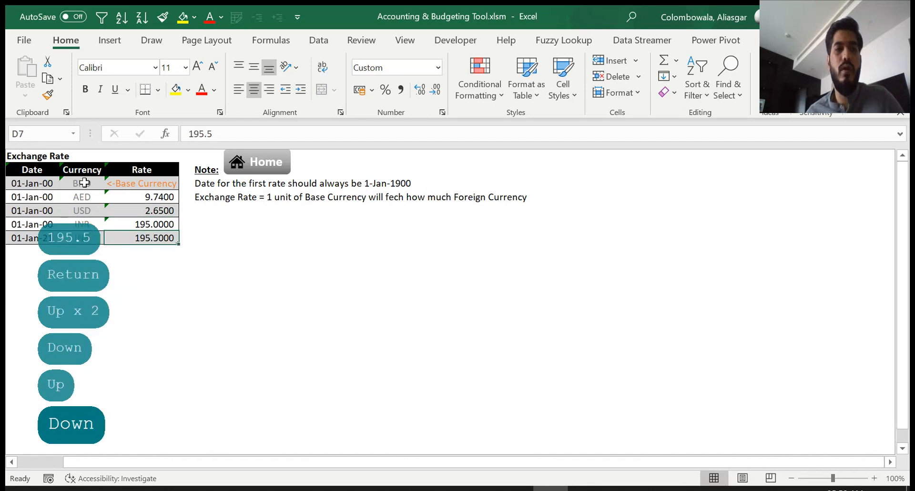
key("Up")
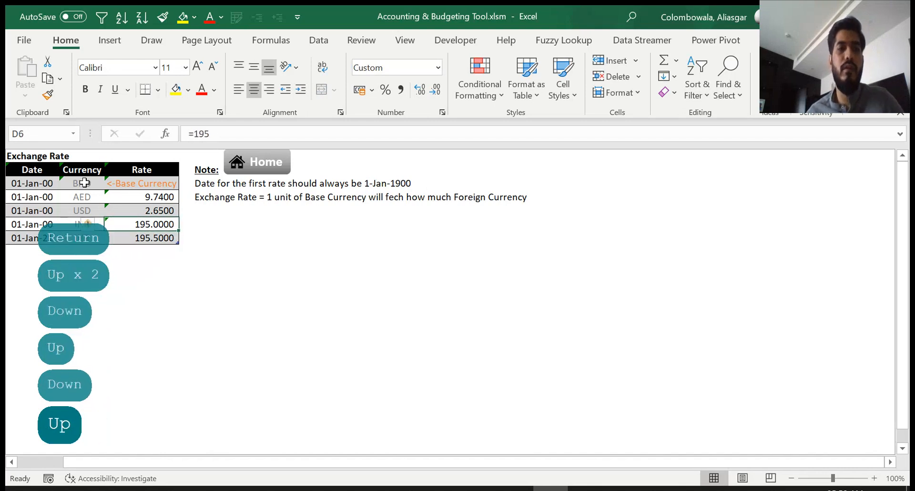
Add another row directly below the Exchange Rate table dated 1-Jun-21
key("Down")
key("Down")
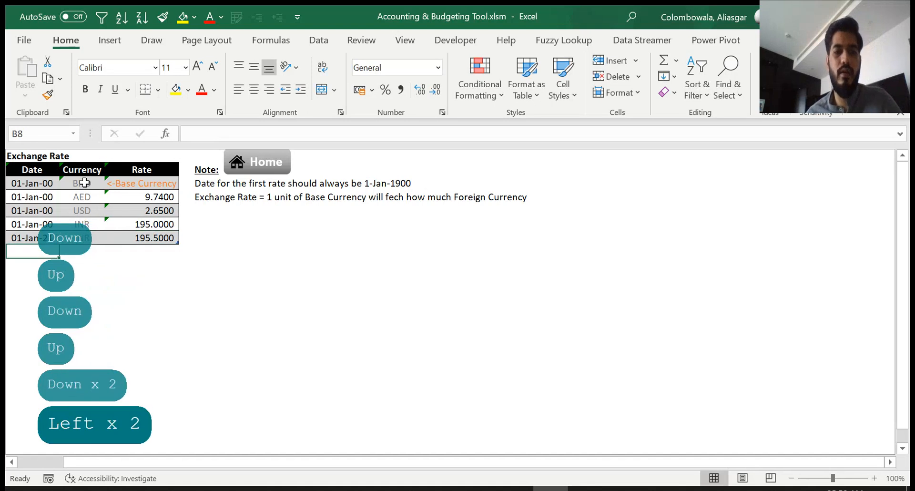
type("1jan")
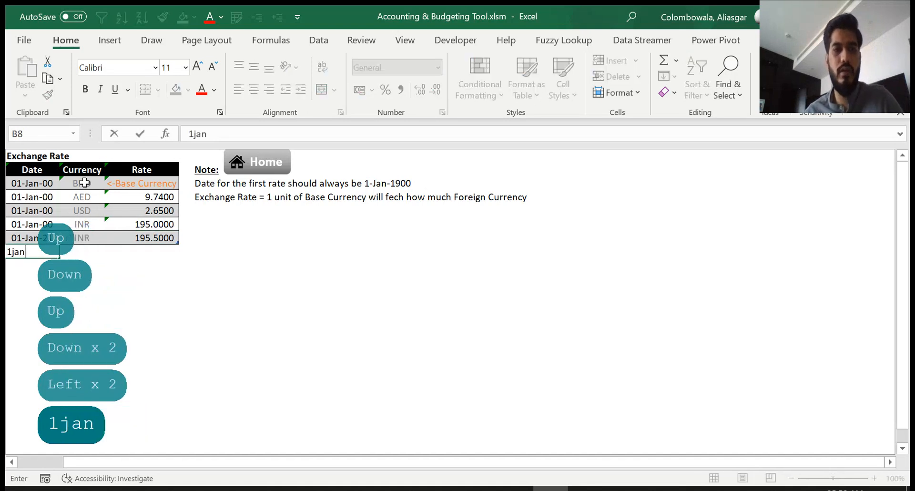
type("2")
key("BackSpace")
key("BackSpace")
key("BackSpace")
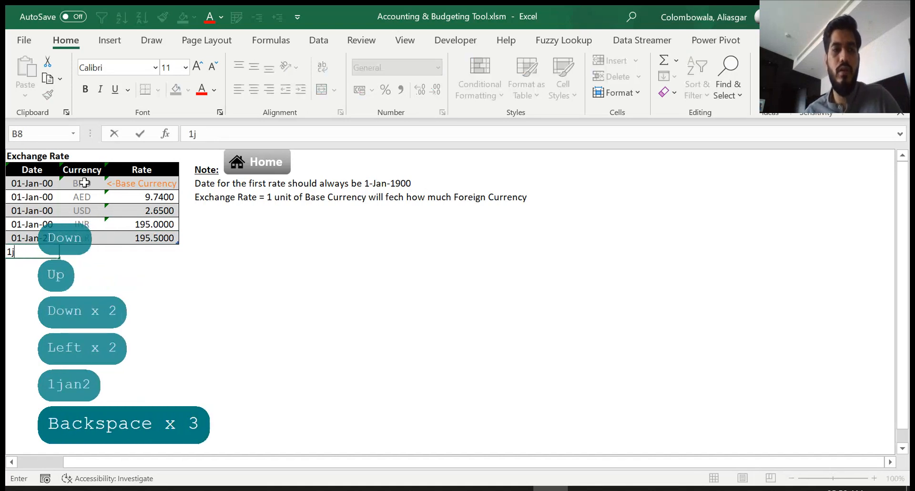
type("un22")
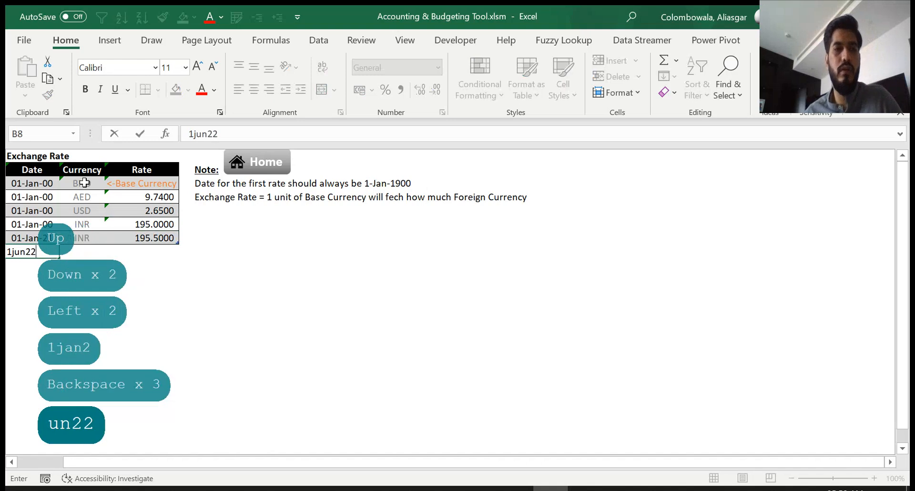
key("BackSpace")
type("1")
key("Return")
Fill the INR currency down into the 1-Jun-21 row and enter 196 as its rate
key("Right")
key("Up")
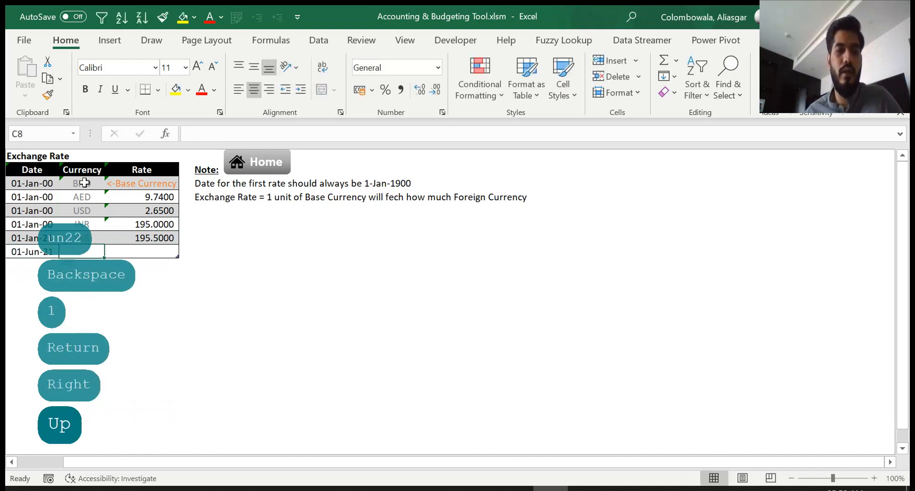
key("ctrl+d")
key("Right")
type("19")
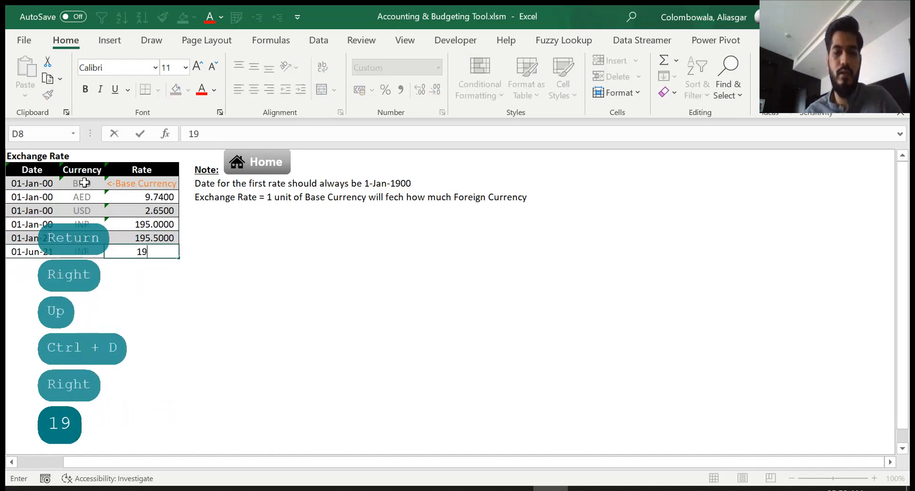
type("6")
key("Return")
Examine how the INR rates differ across the three effective dates, and check the base currency entry
key("Up")
key("Up")
key("Up")
key("Down")
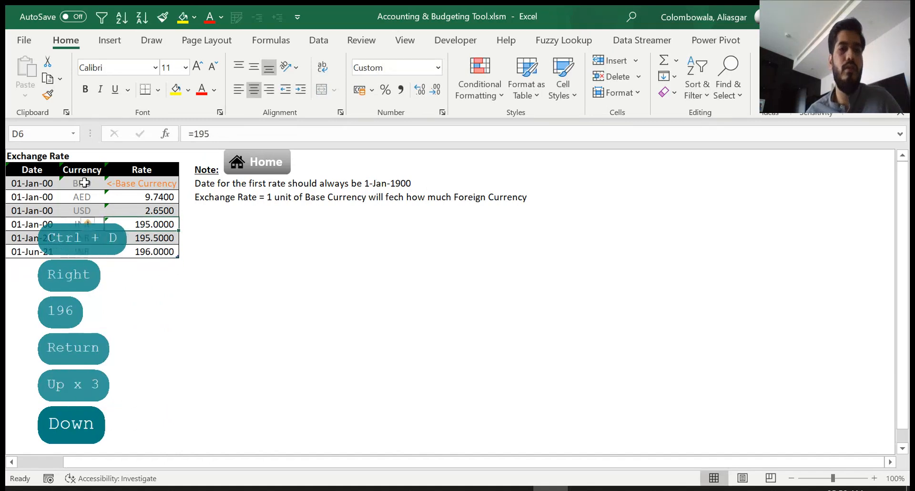
key("Down")
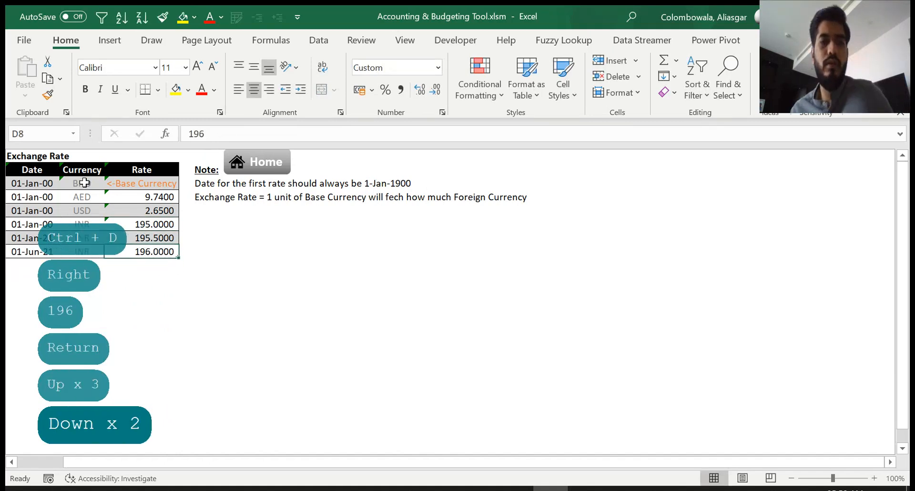
key("Left")
key("Up")
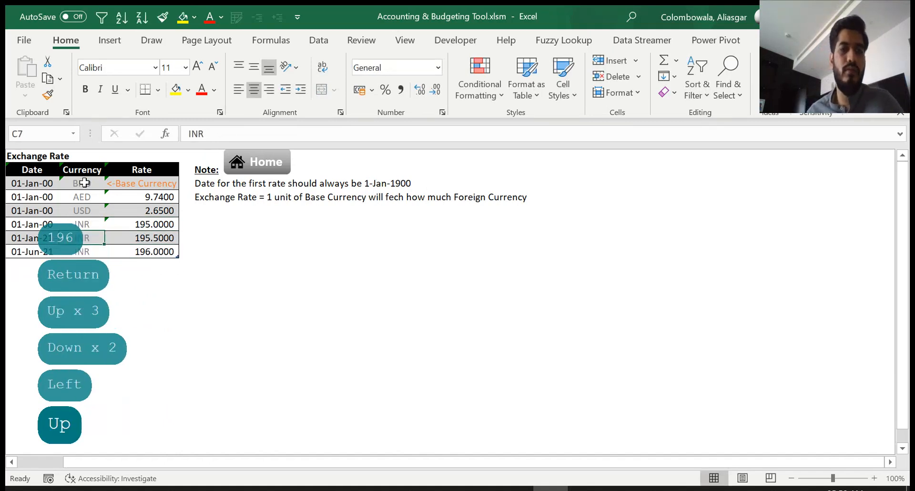
key("Right")
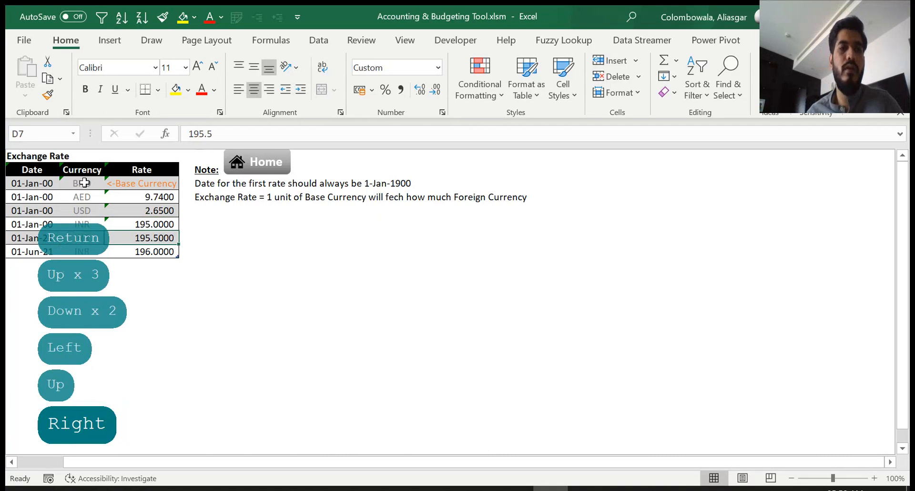
key("Down")
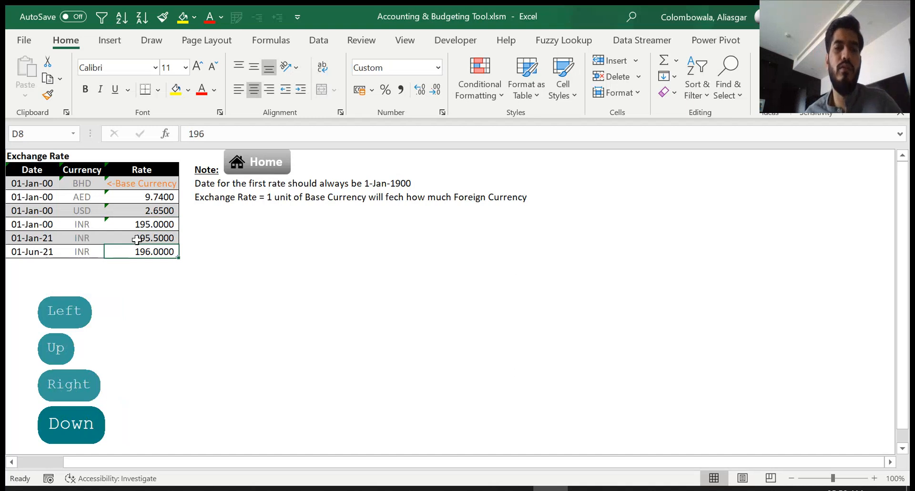
left_click(80, 183)
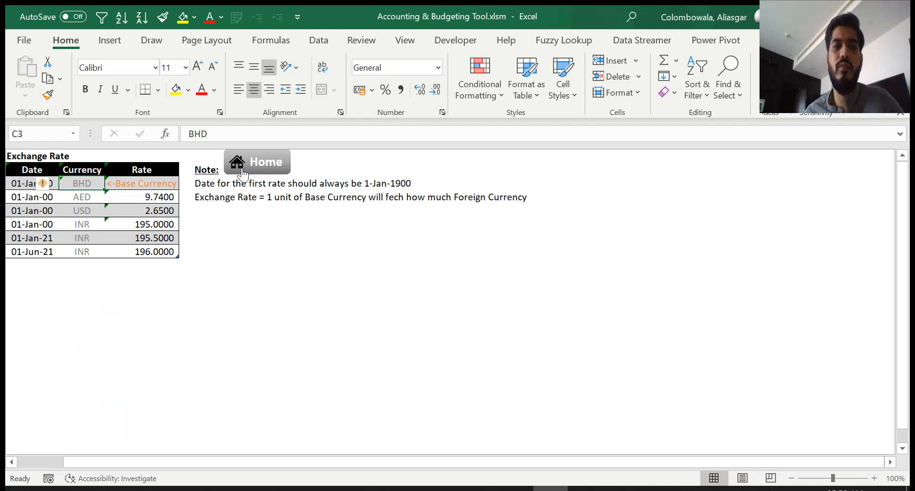
Return to the home sheet, then open the List of Accounts at its last entries
left_click(244, 172)
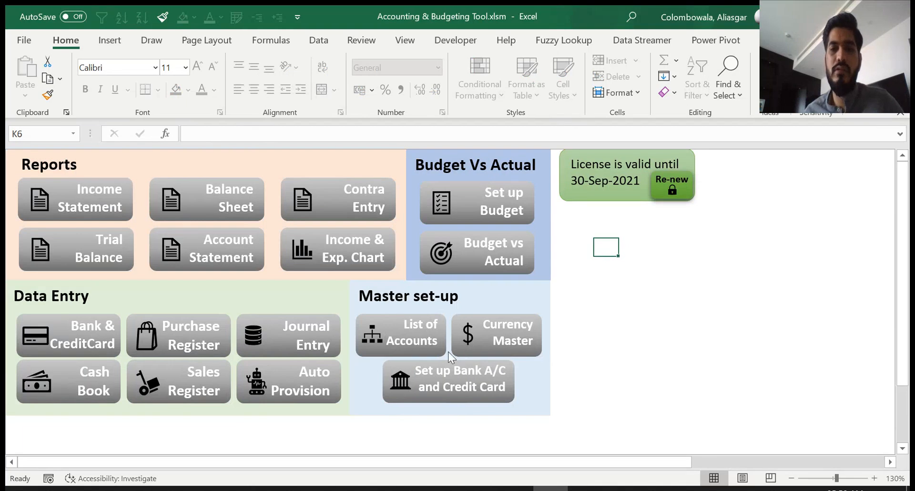
left_click(398, 339)
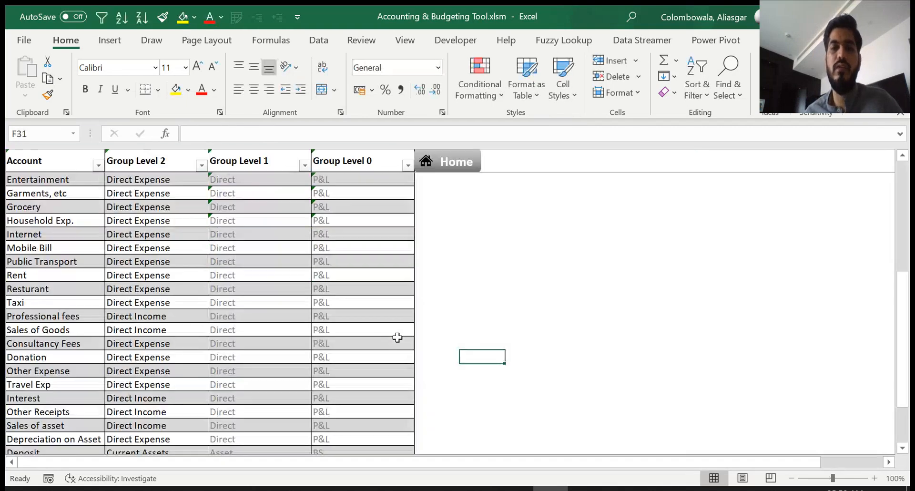
left_click(27, 260)
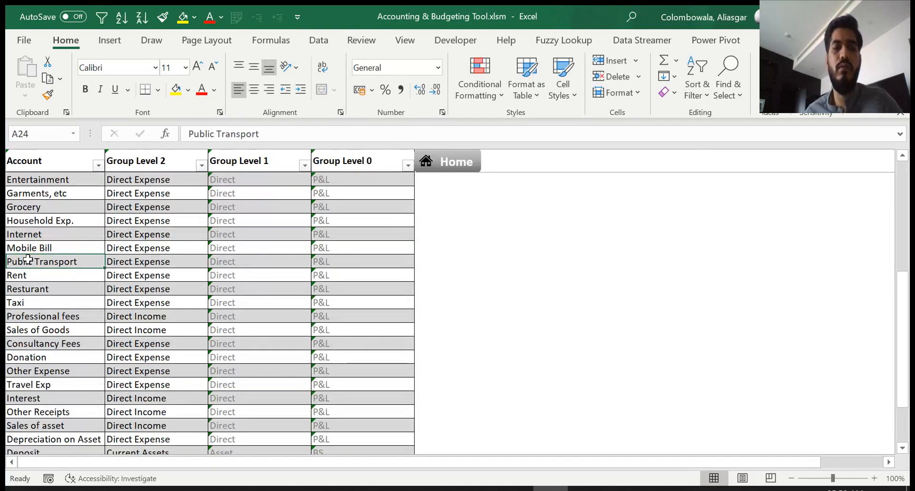
key("ctrl+Down")
key("Up")
key("Up")
key("Up")
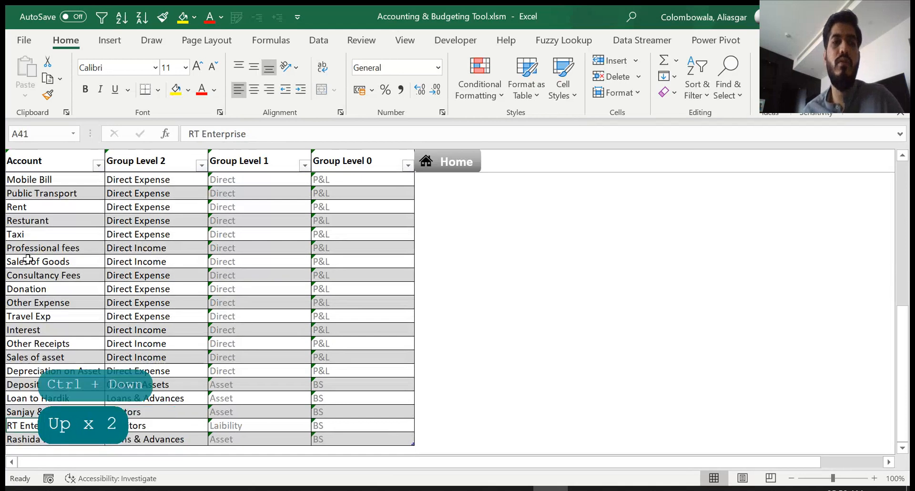
Examine the Group Level 2 options available for the Debtors account near the end of the list
key("Down")
key("Right")
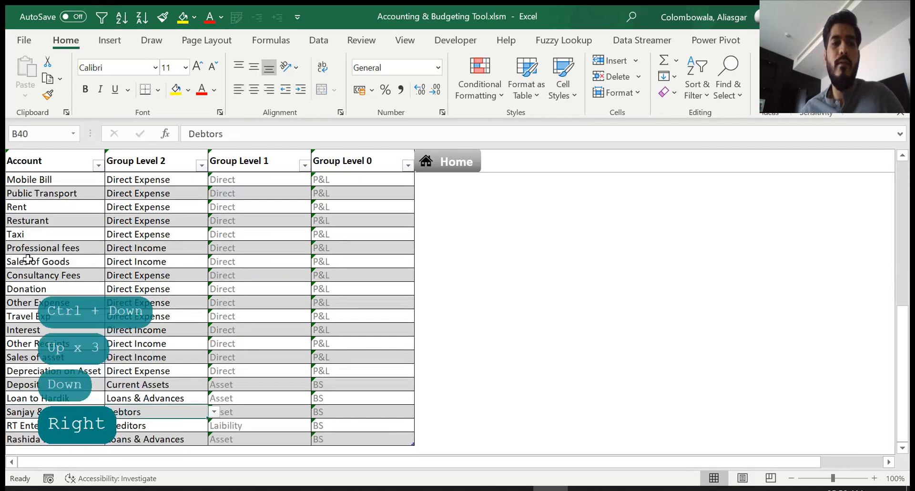
key("alt+Down")
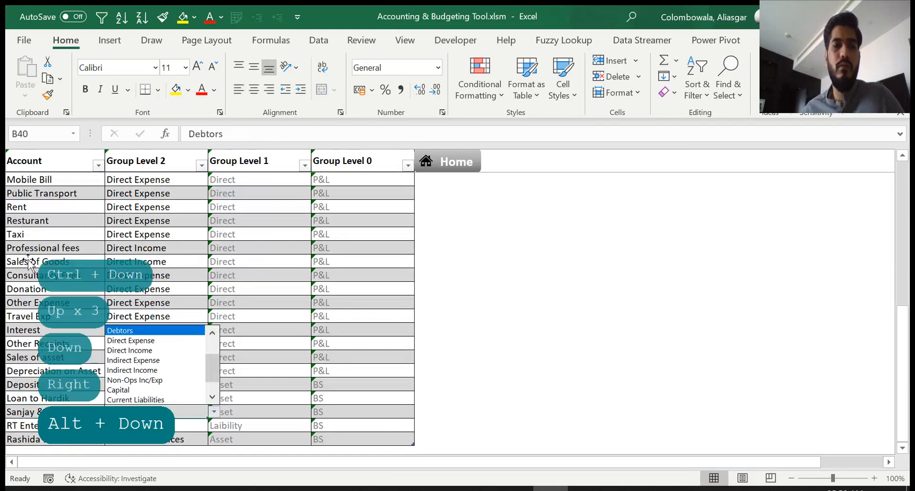
key("Page_Down")
key("Page_Down")
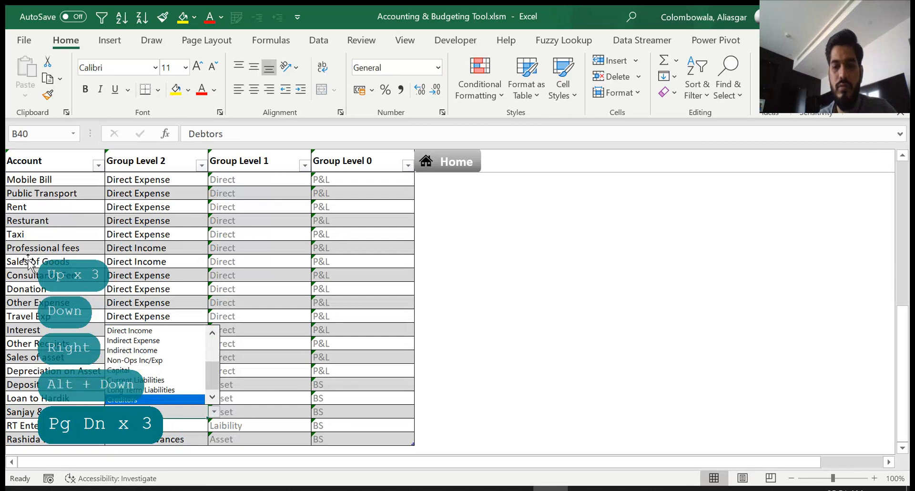
key("Page_Up")
key("Page_Up")
key("Page_Up")
key("Page_Up")
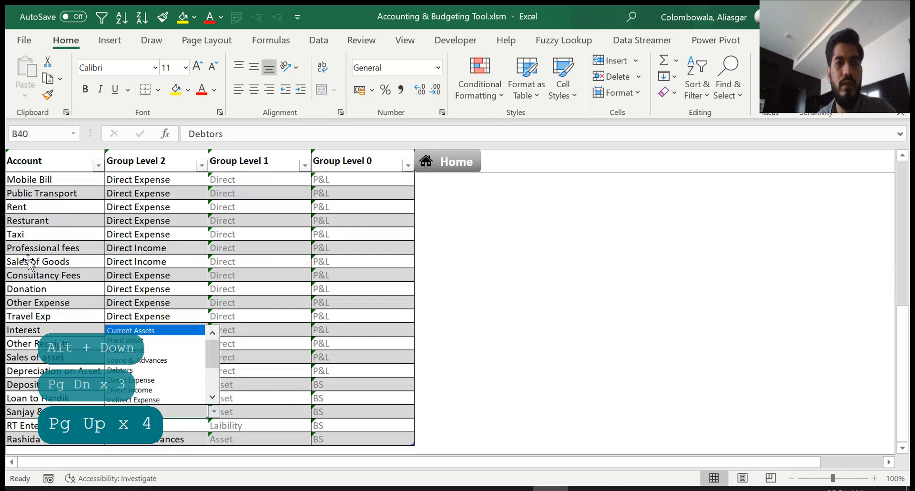
key("Down")
key("Down")
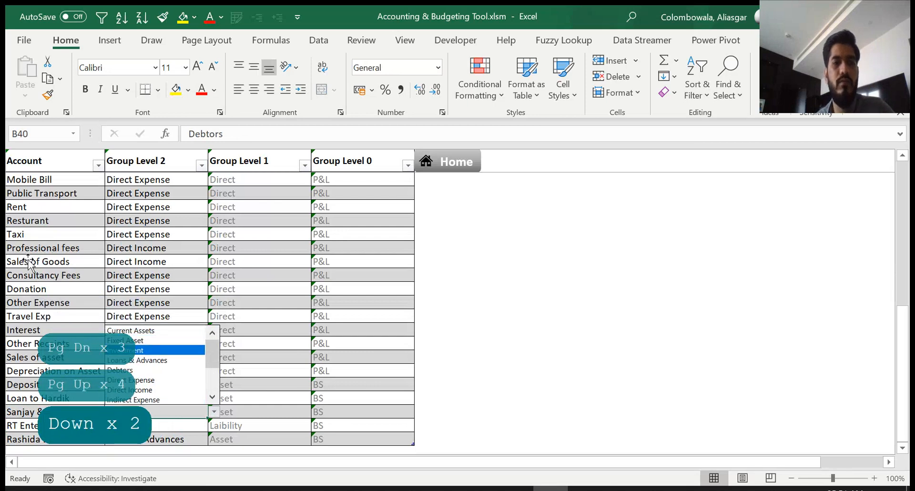
key("Escape")
Go to the first empty row below the last account in the list
key("ctrl+Left")
key("Down")
key("Down")
key("Down")
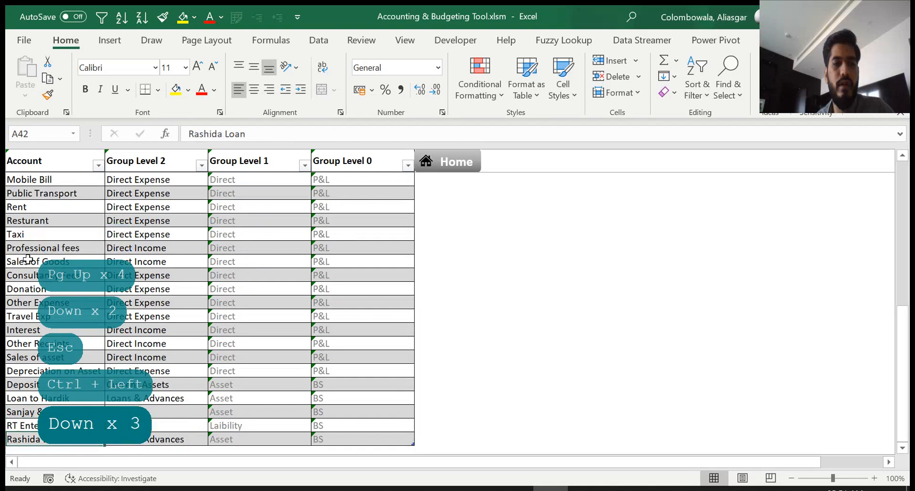
key("Down")
key("Up")
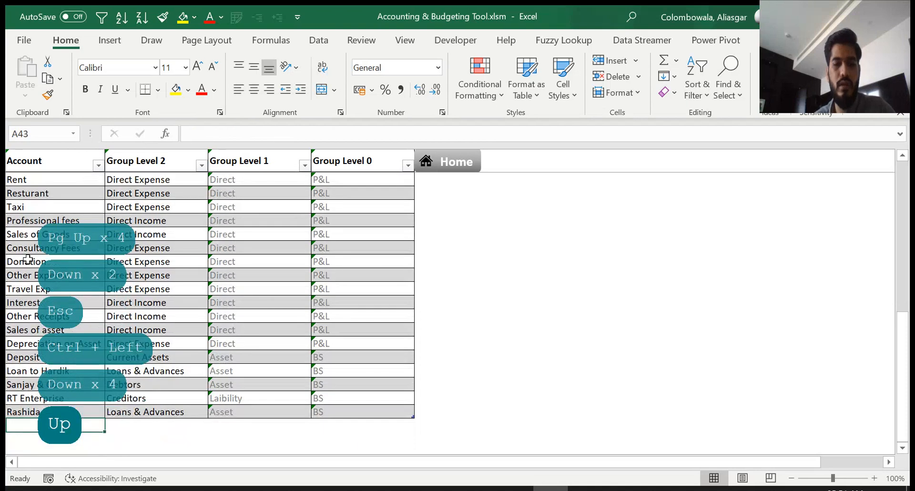
type("Invest")
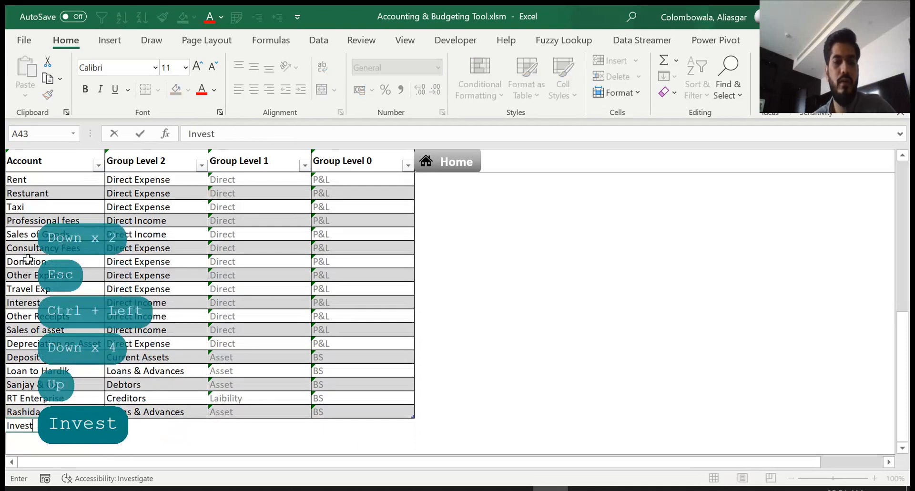
type("men")
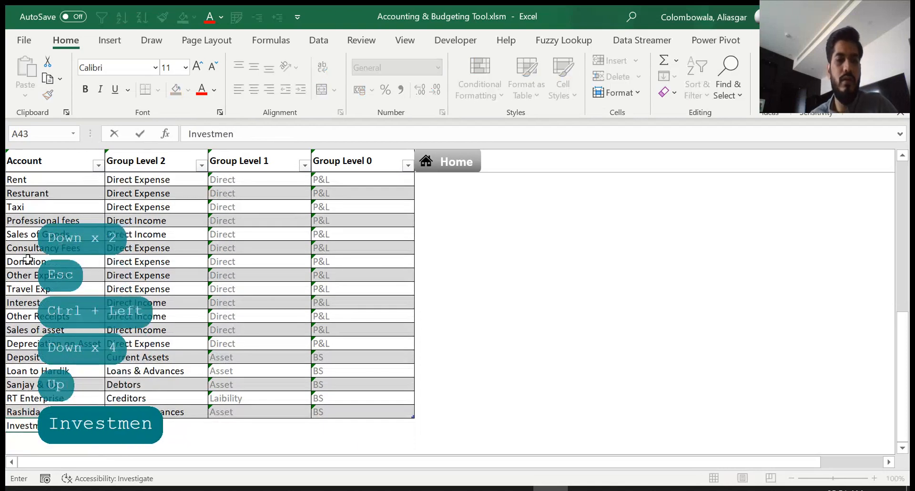
type("t")
key("BackSpace")
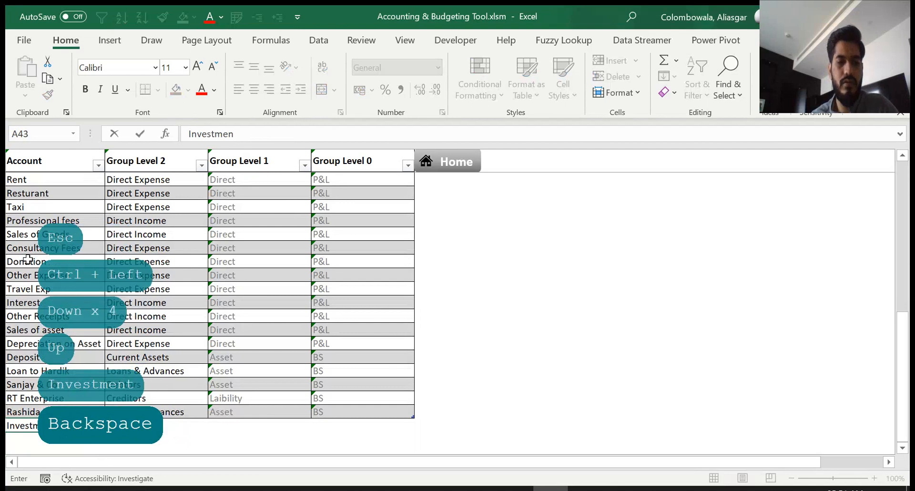
key("BackSpace")
key("Escape")
Add a new account named "Invt. In Shares" in the empty row below the list
type("In")
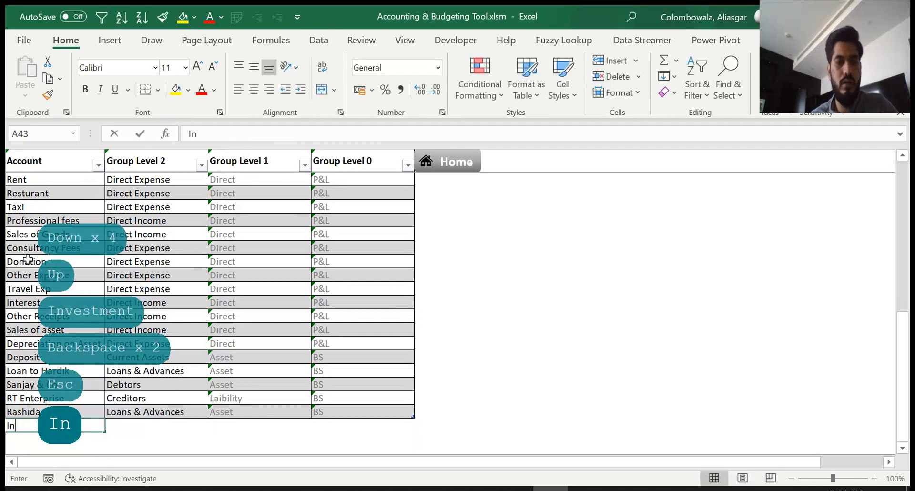
type("vt. In ")
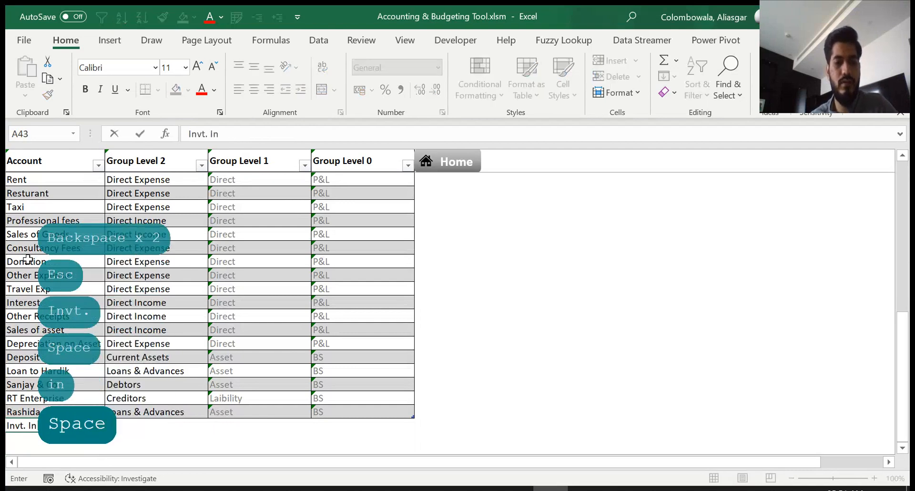
type("Ssh")
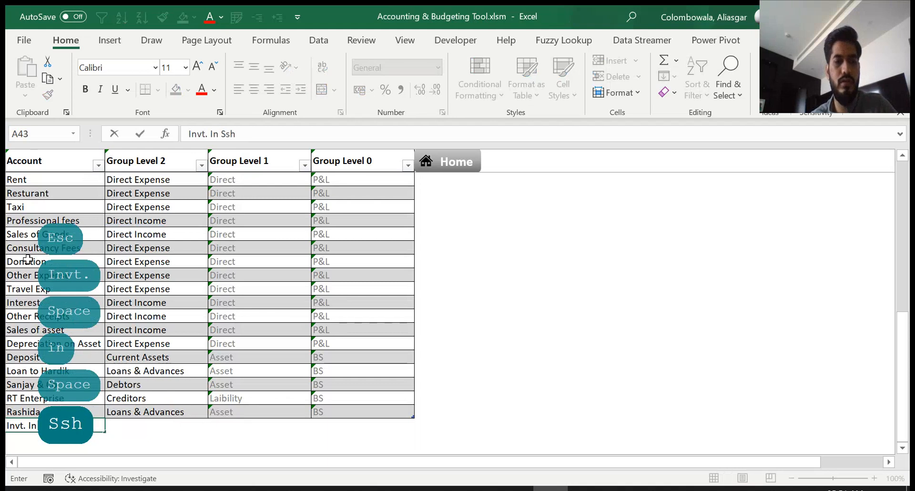
key("BackSpace")
key("BackSpace")
type("hares")
key("Return")
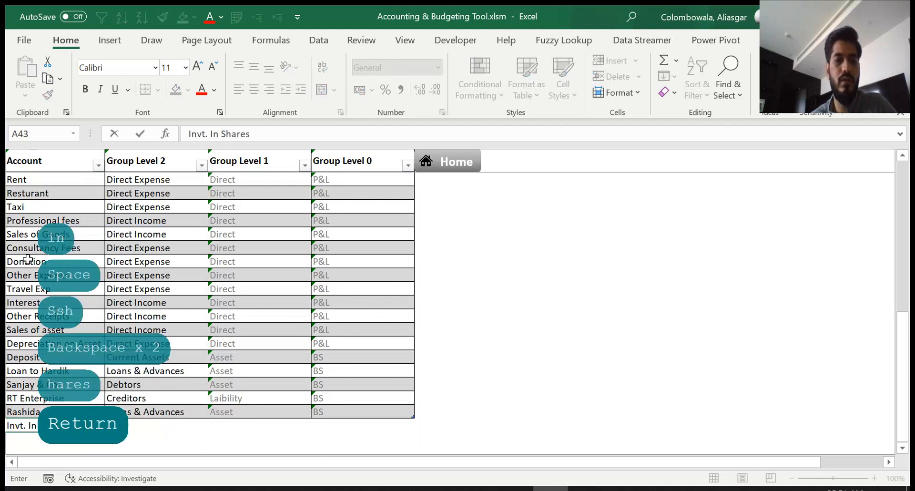
Set the Group Level 2 of the "Invt. In Shares" account to Investment
key("Up")
key("Right")
key("alt+Down")
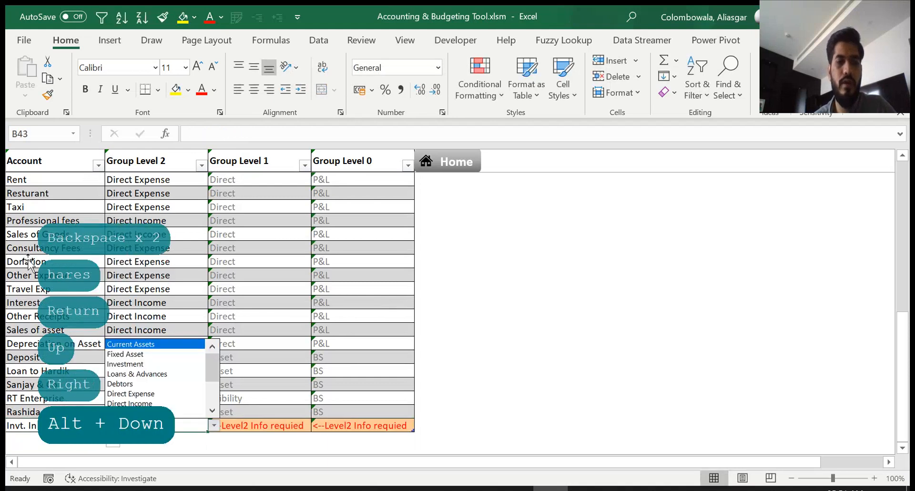
key("Down")
key("Down")
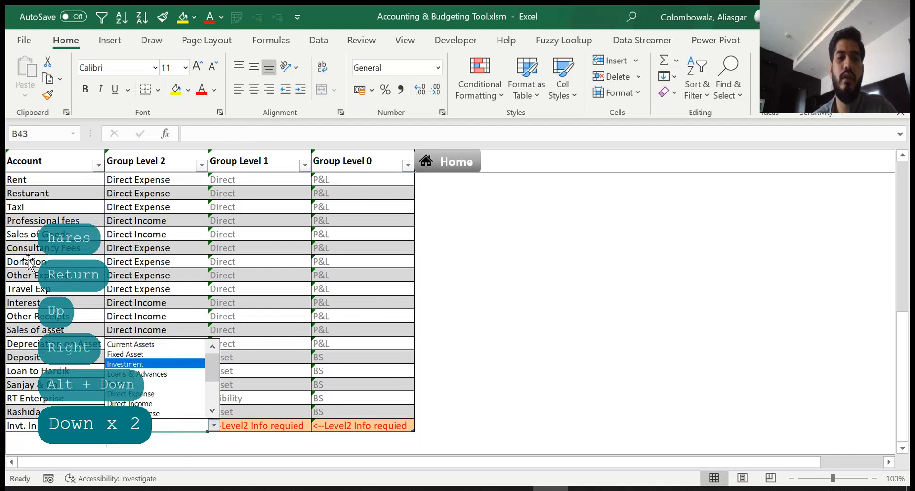
key("Return")
Add a new account named "Bank Loan" in the empty row below "Invt. In Shares"
key("Down")
key("Left")
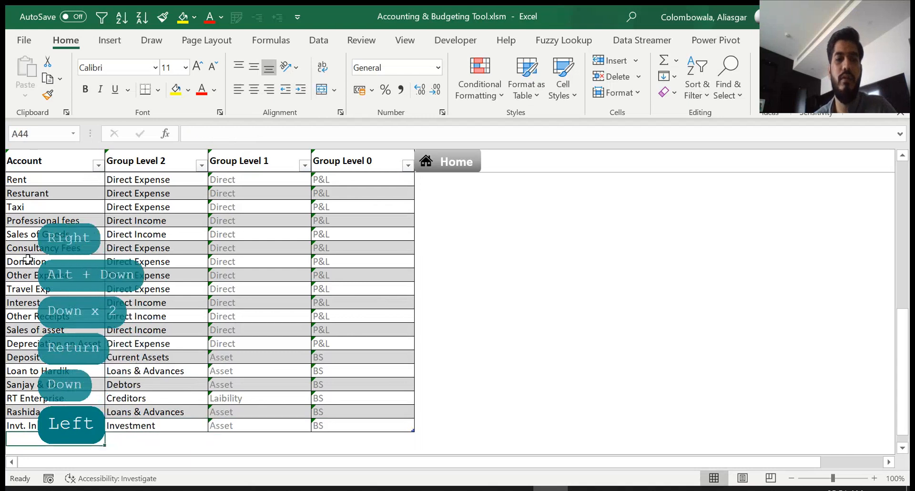
type("BankLoa")
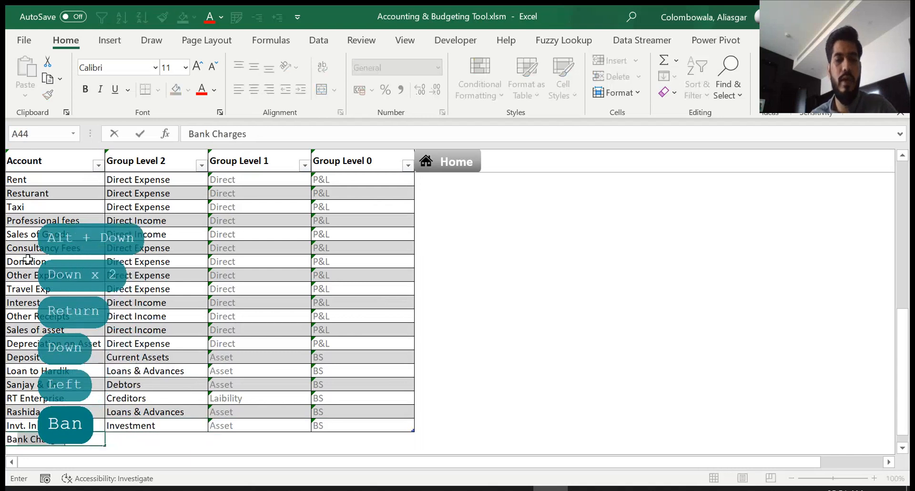
key("BackSpace")
key("BackSpace")
key("BackSpace")
key("BackSpace")
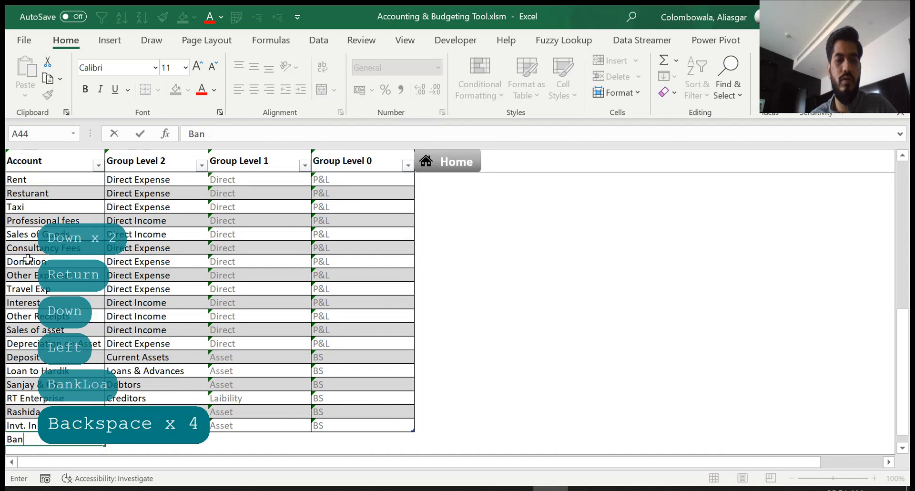
type("k Lone")
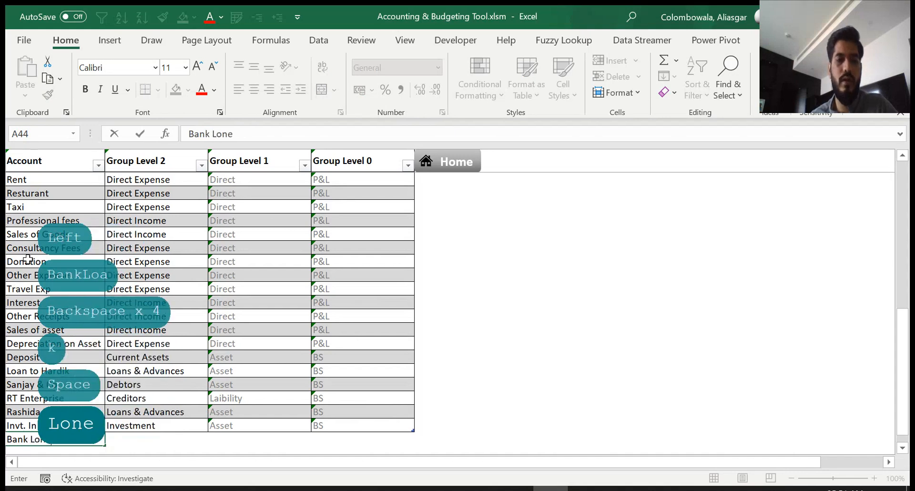
key("BackSpace")
key("BackSpace")
type("an")
key("Return")
key("Up")
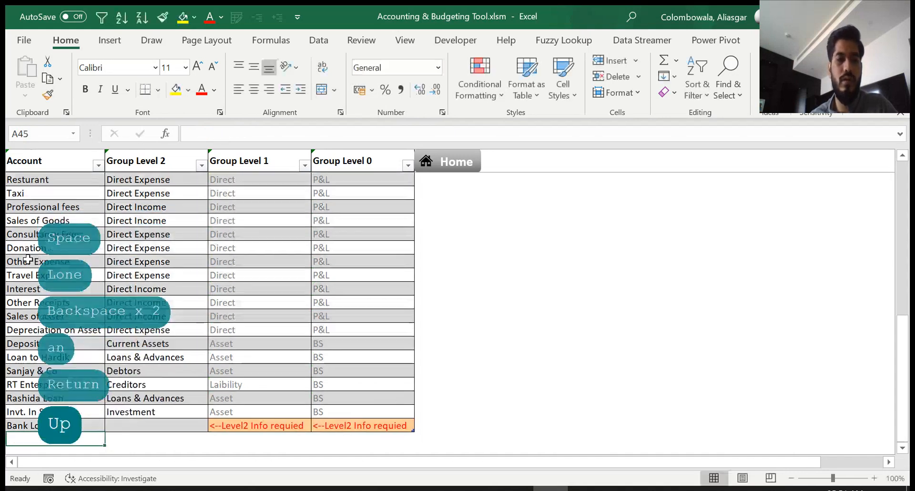
Set the Group Level 2 of the "Bank Loan" account to Long Term Liabilities and check its Group Level 1 and 0 cells
key("Right")
key("alt+Down")
key("Down")
key("Down")
key("Down")
key("Down")
key("Down")
key("Down")
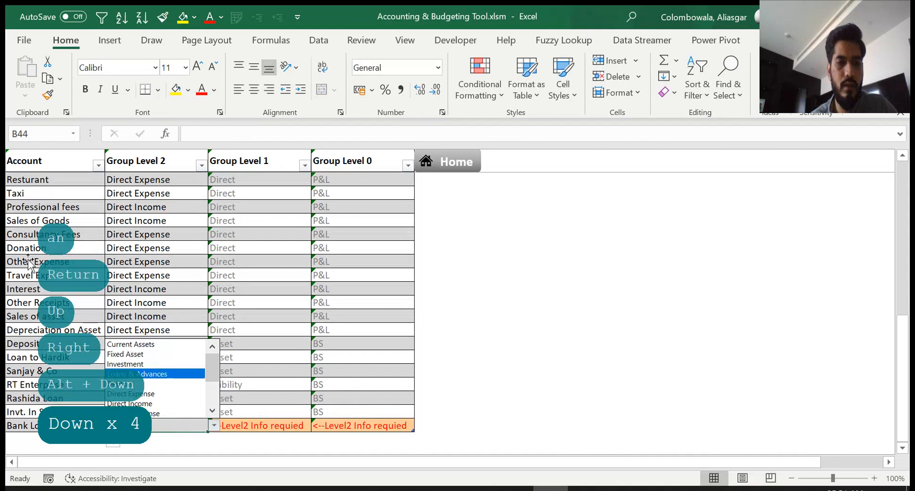
key("Up")
key("Down")
key("Down")
key("Down")
key("Down")
key("Down")
key("Down")
key("Down")
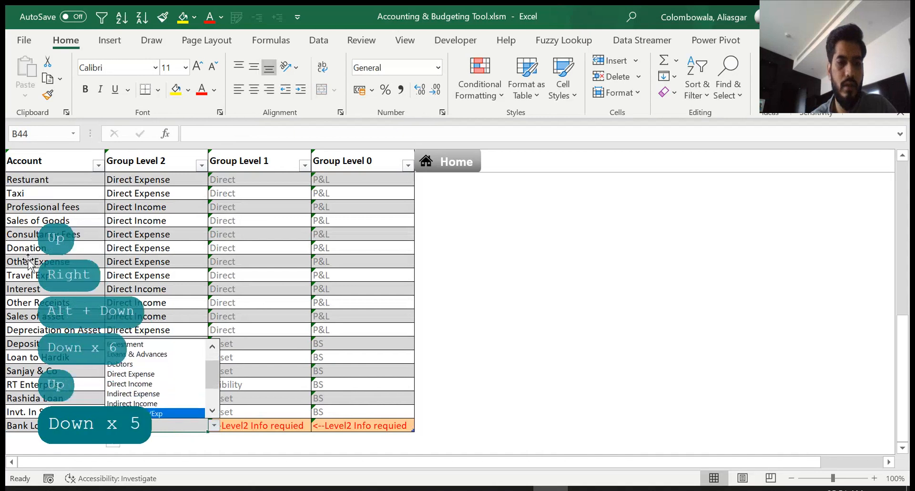
key("Down")
key("Up")
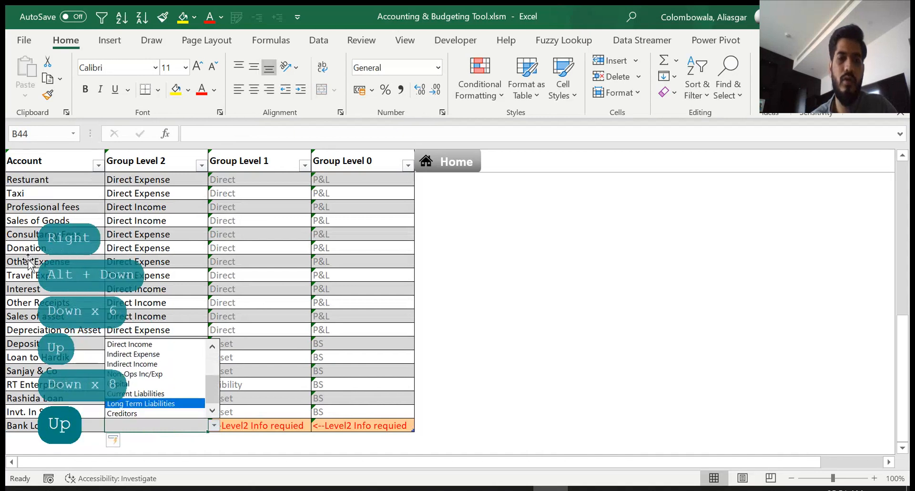
key("Return")
key("Right")
key("Right")
key("Left")
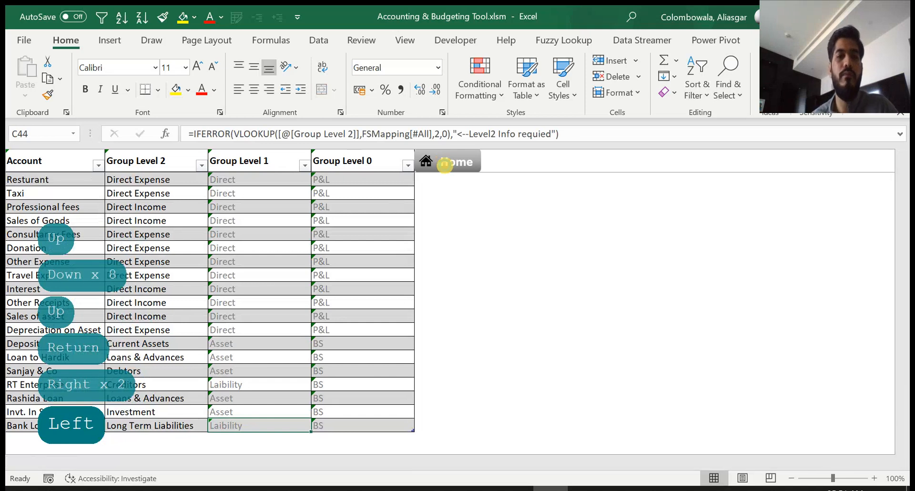
Return to the home sheet and open the data entry sheet of the ENBD bank account
left_click(445, 164)
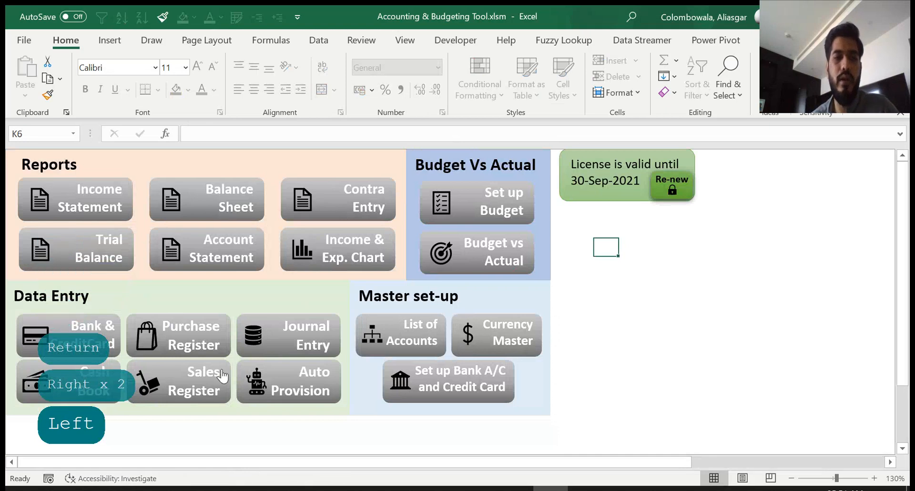
left_click(67, 338)
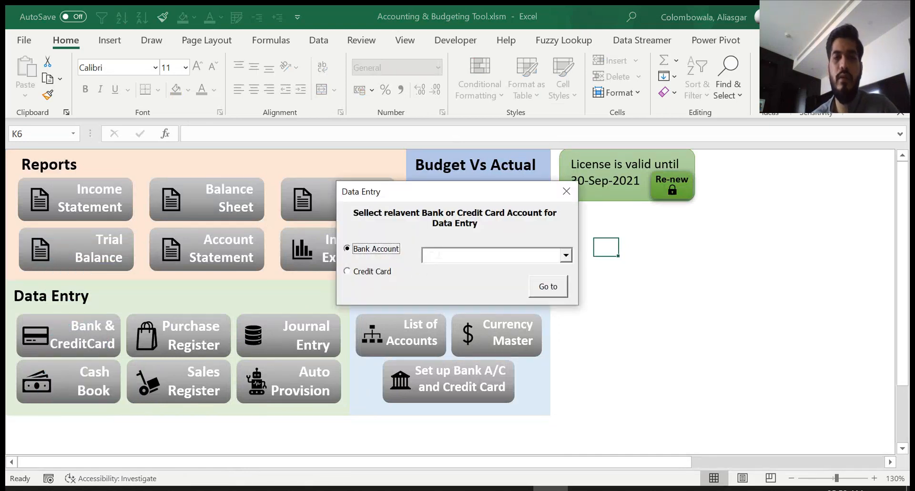
left_click(565, 255)
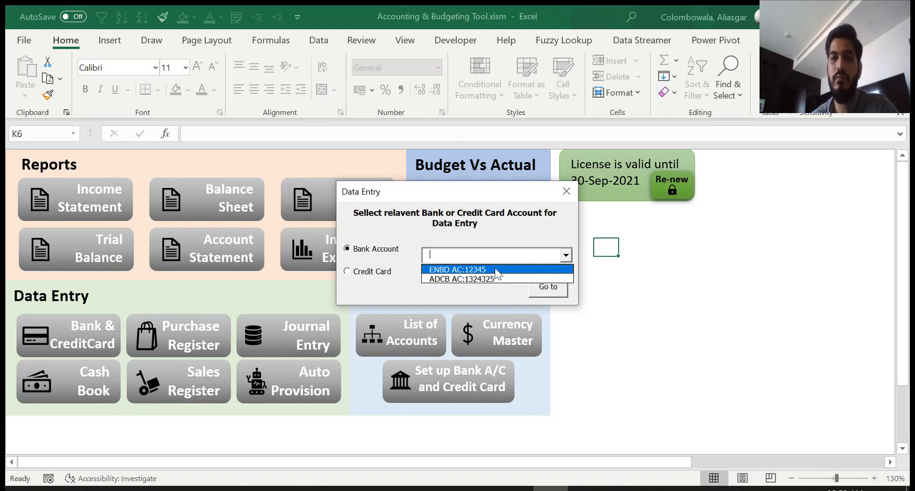
left_click(491, 270)
left_click(546, 286)
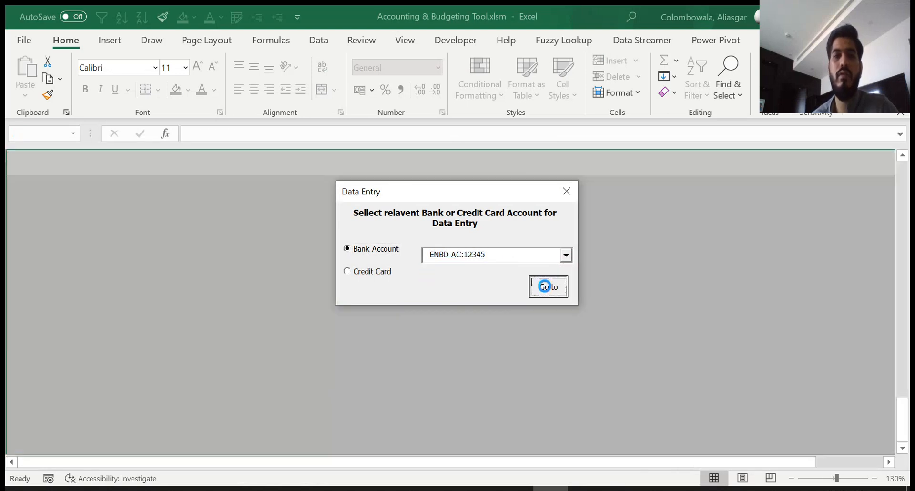
Go to the first empty row below the last transaction in the ENBD bank sheet
left_click(161, 225)
key("ctrl+Left")
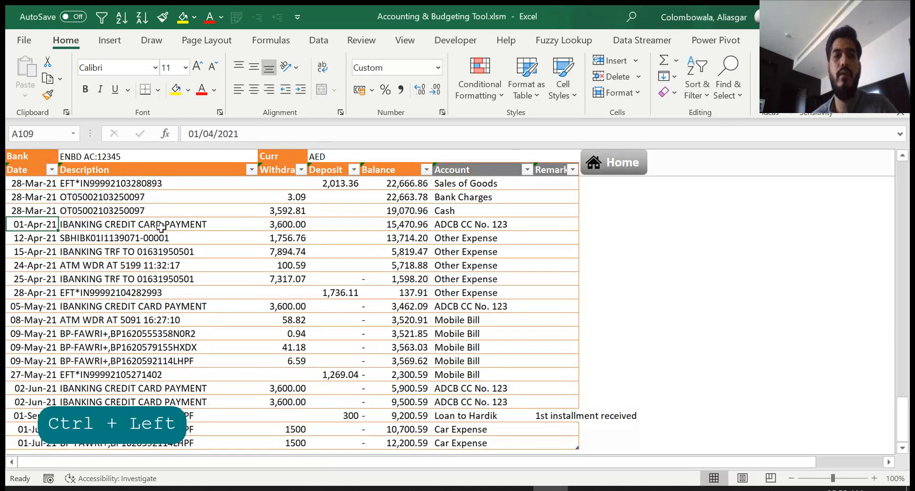
key("ctrl+Down")
key("Down")
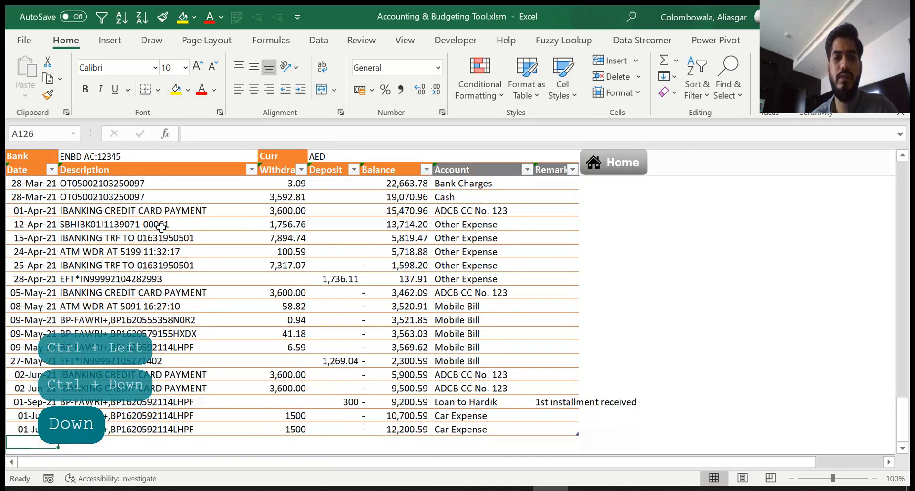
Highlight the Date through Balance columns of the bank transactions to review the bank statement fields
key("Up")
key("Up")
key("shift+Right")
key("shift+Right")
key("shift+Right")
key("shift+Right")
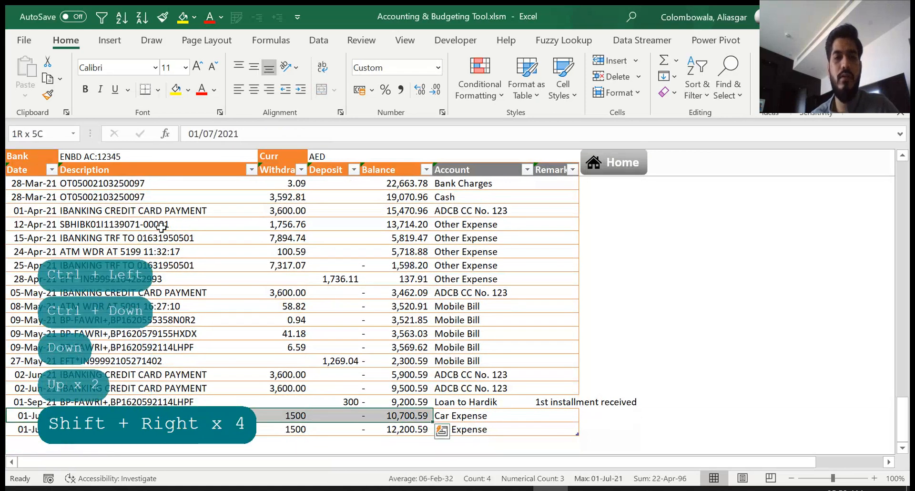
key("ctrl+space")
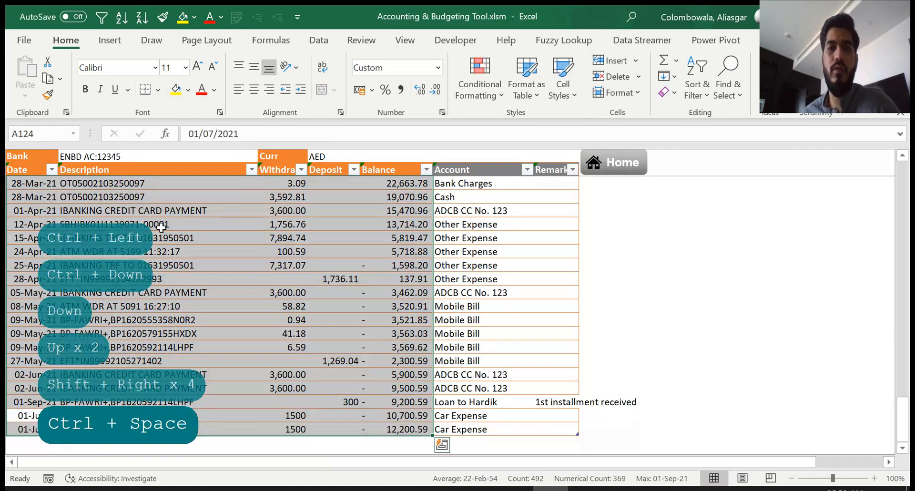
key("Right")
key("Left")
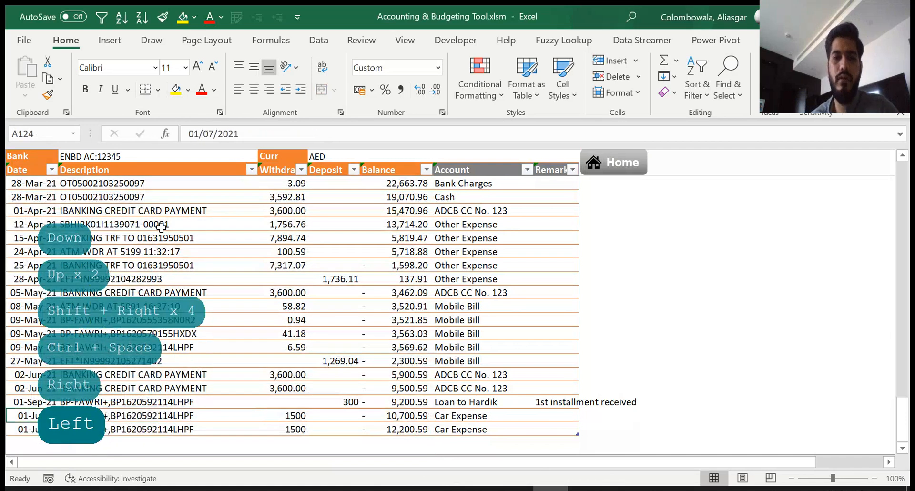
Highlight the Account column to review which accounts the bank transactions are assigned to
key("ctrl")
key("Right")
key("Right")
key("Right")
key("Right")
key("Right")
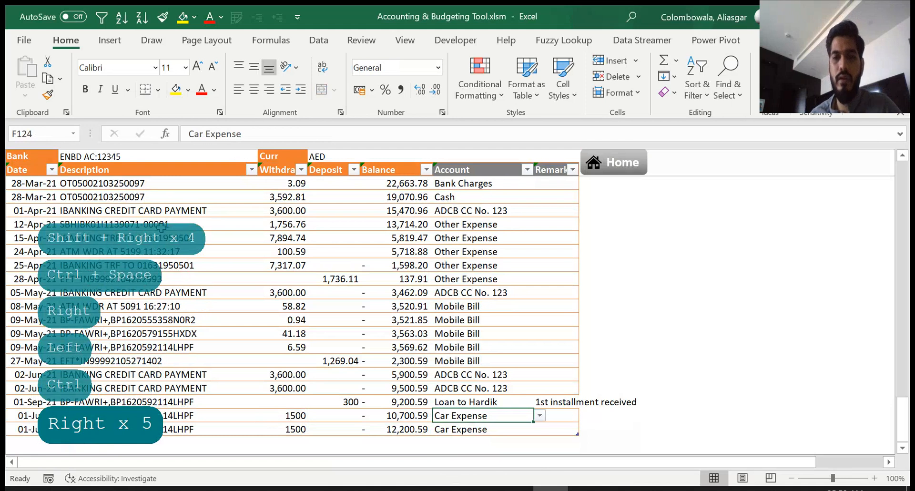
key("Up")
key("ctrl+space")
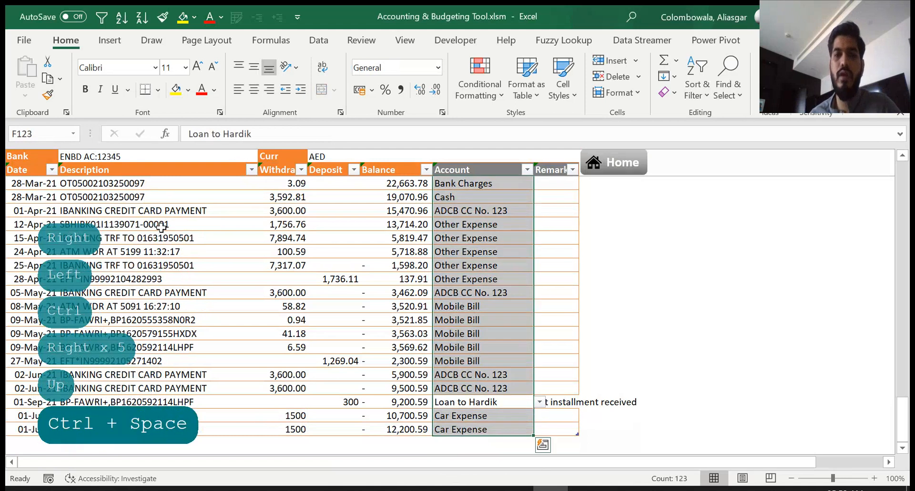
key("Down")
key("Up")
key("ctrl")
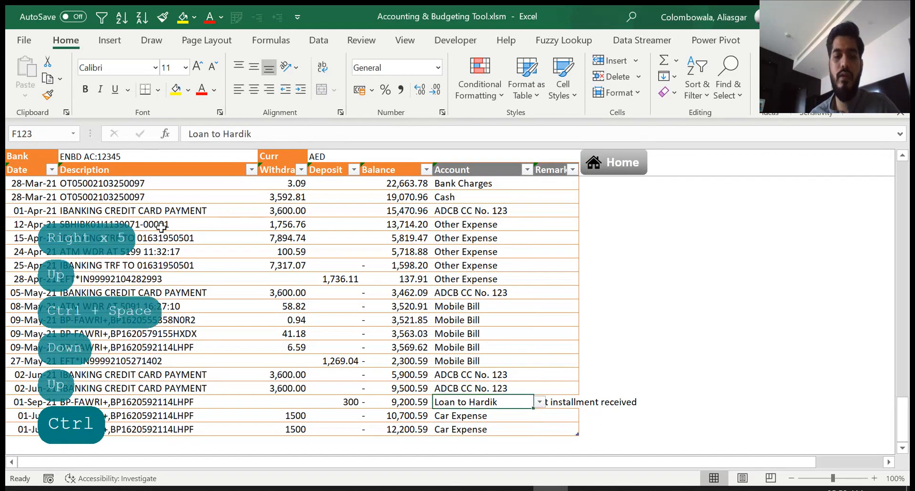
key("ctrl+space")
key("Down")
key("Up")
key("Up")
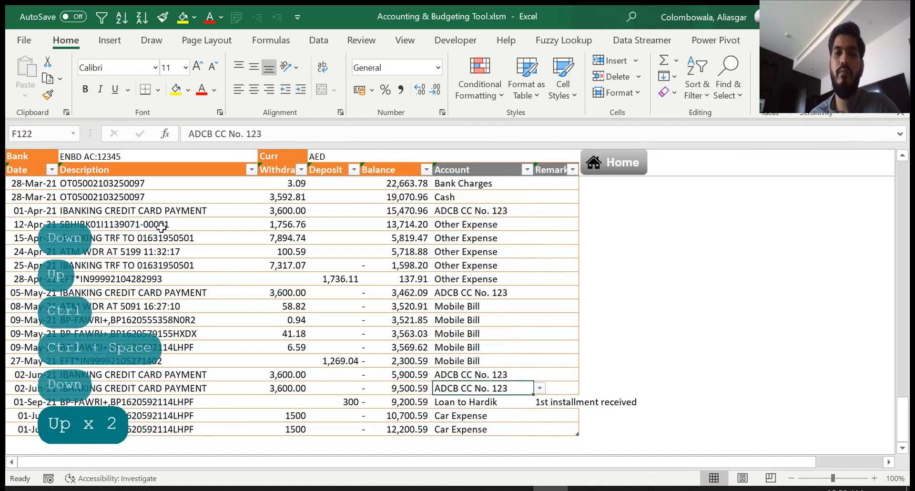
key("Up")
key("ctrl+space")
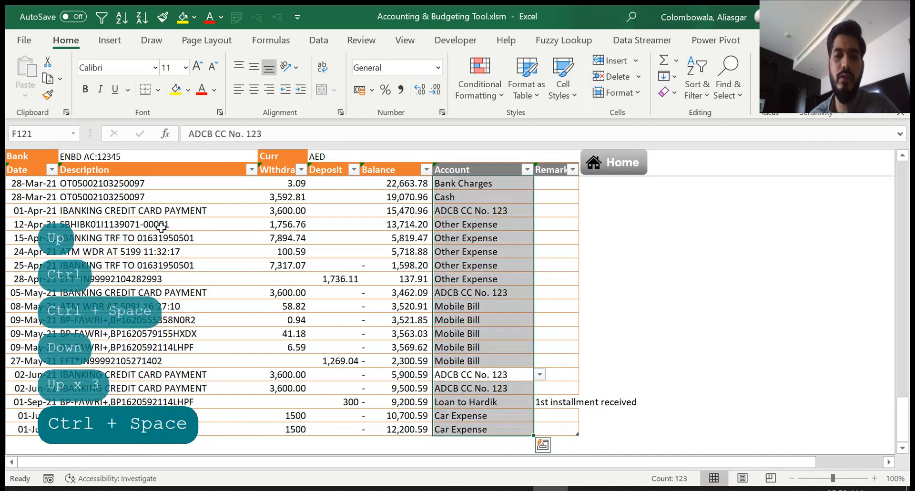
Examine the account options available for the second 02-Jun-21 credit card payment, keeping its current selection
key("Down")
key("alt+Down")
key("Down")
key("Page_Down")
key("Page_Down")
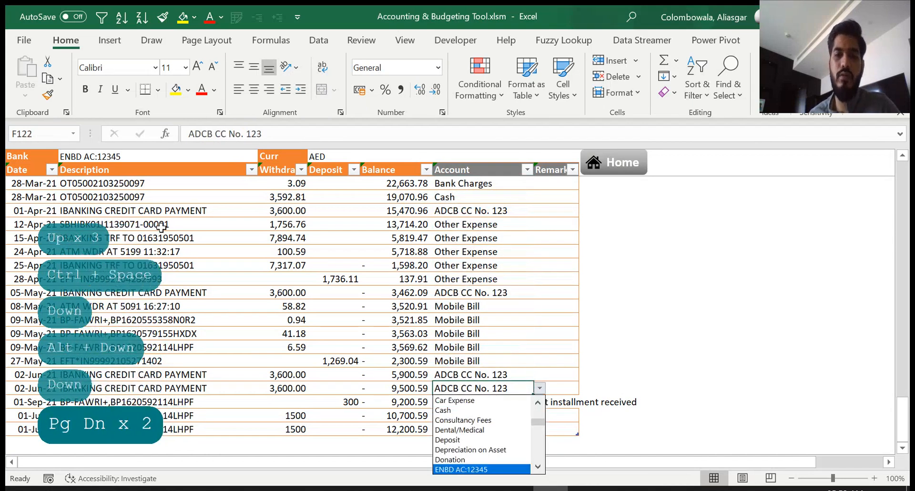
key("Page_Down")
key("Page_Down")
key("Page_Down")
key("Page_Down")
key("Page_Down")
key("Page_Down")
key("Page_Down")
key("Page_Down")
key("Page_Down")
key("Escape")
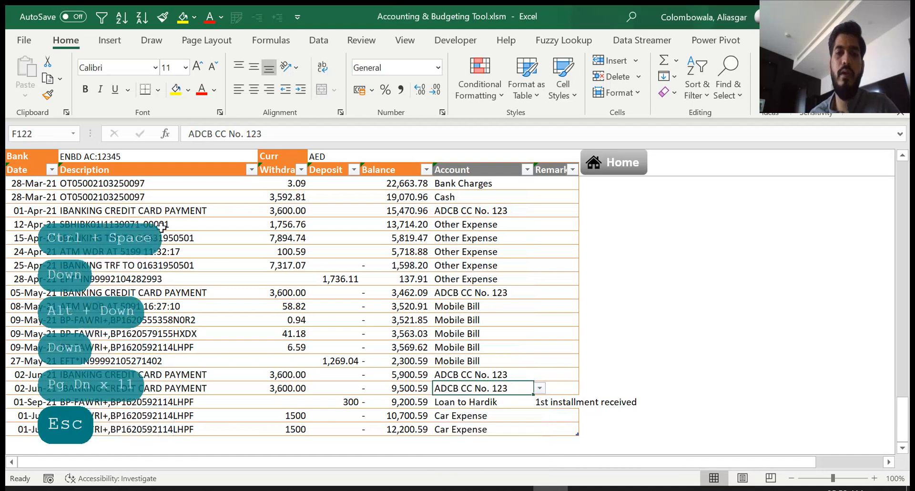
key("Escape")
key("ctrl")
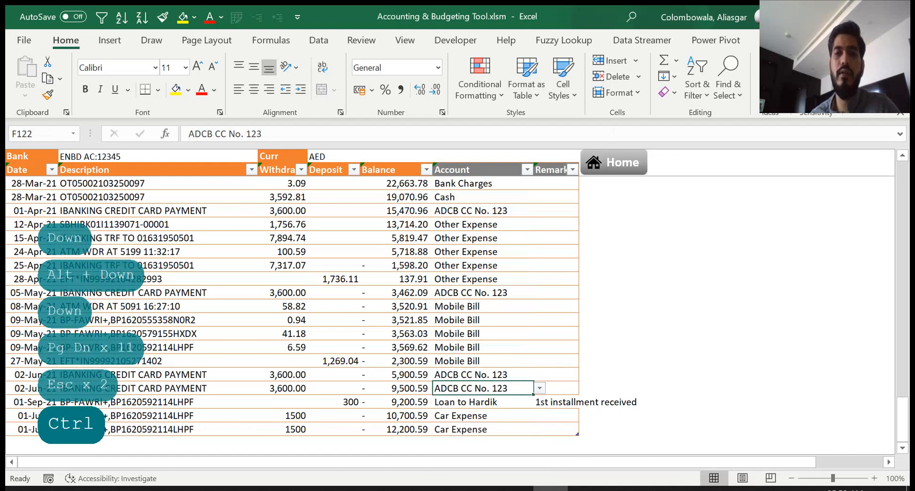
Return to the home sheet and open the first listed ADCB credit card's data entry sheet at its empty Description cell
left_click(603, 162)
left_click(76, 346)
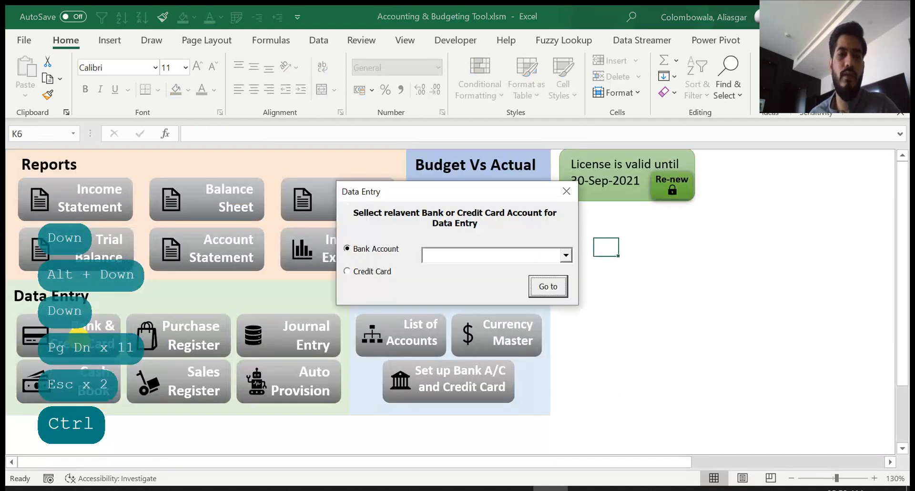
left_click(381, 273)
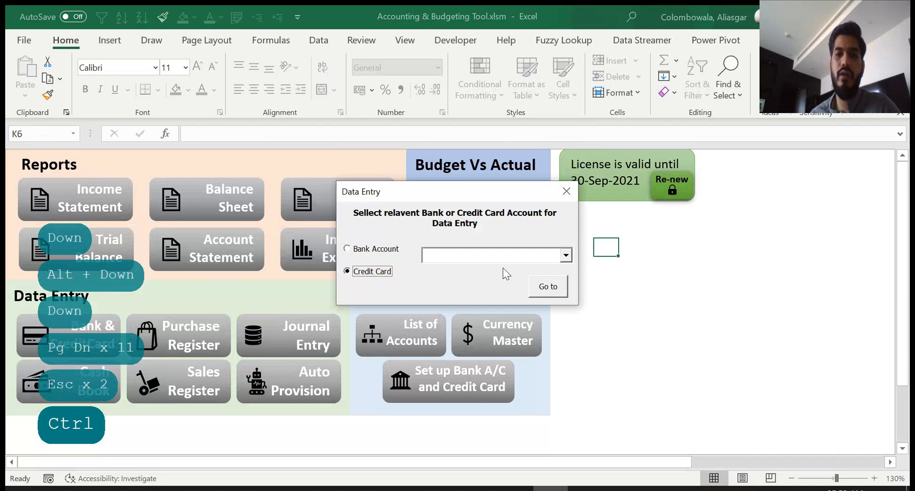
left_click(566, 255)
left_click(515, 266)
left_click(546, 288)
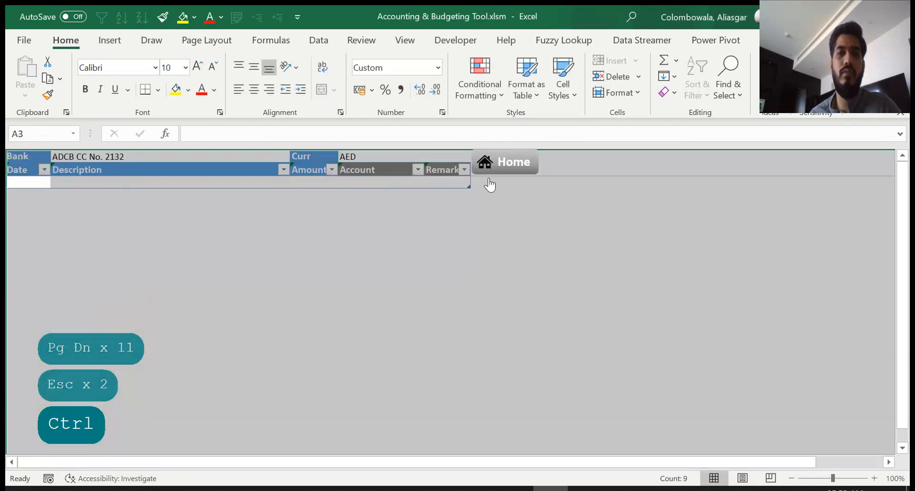
left_click(266, 182)
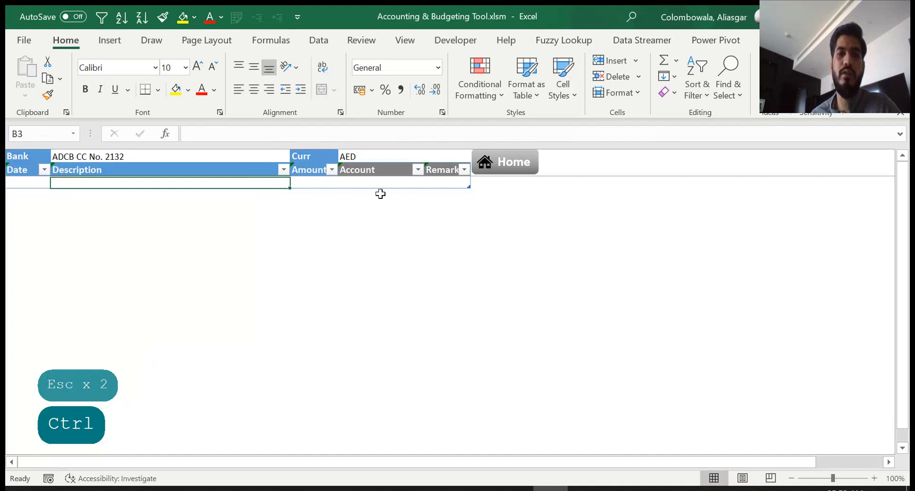
Return to the home sheet and open the data entry sheet of the credit card listed first among the Credit Card options
left_click(507, 176)
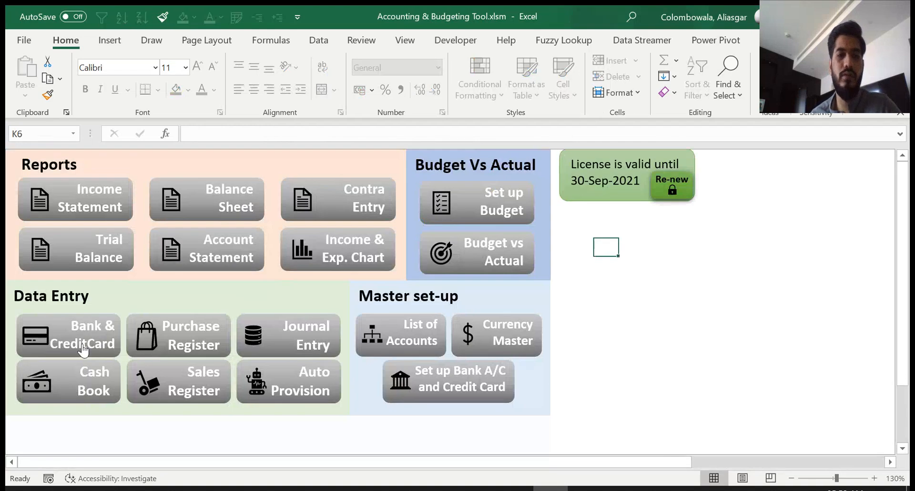
left_click(83, 349)
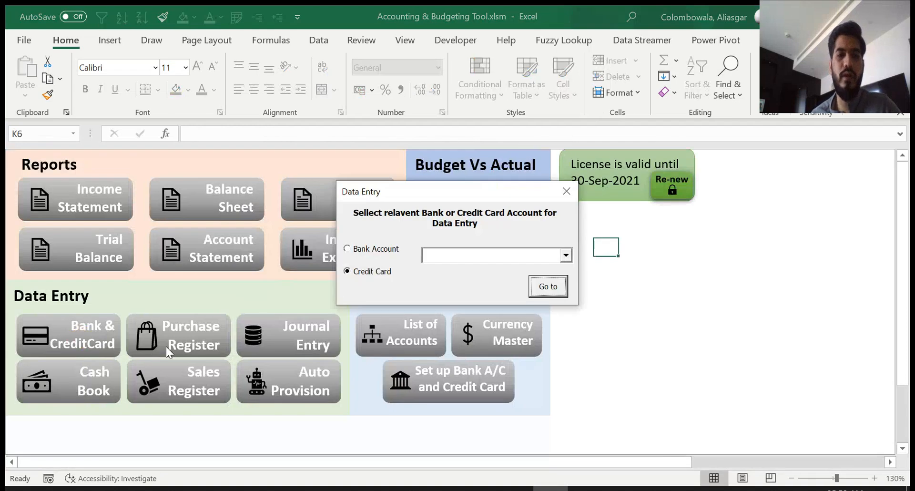
left_click(566, 257)
left_click(363, 247)
left_click(364, 269)
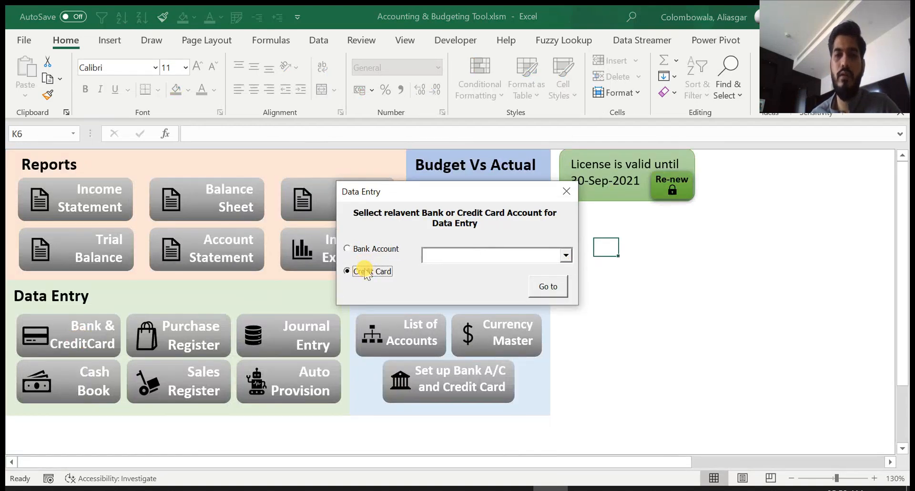
left_click(567, 255)
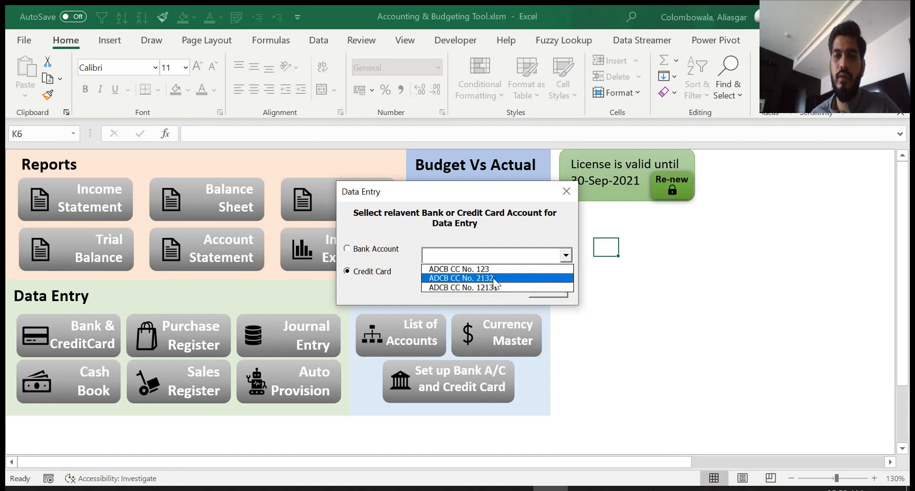
left_click(491, 267)
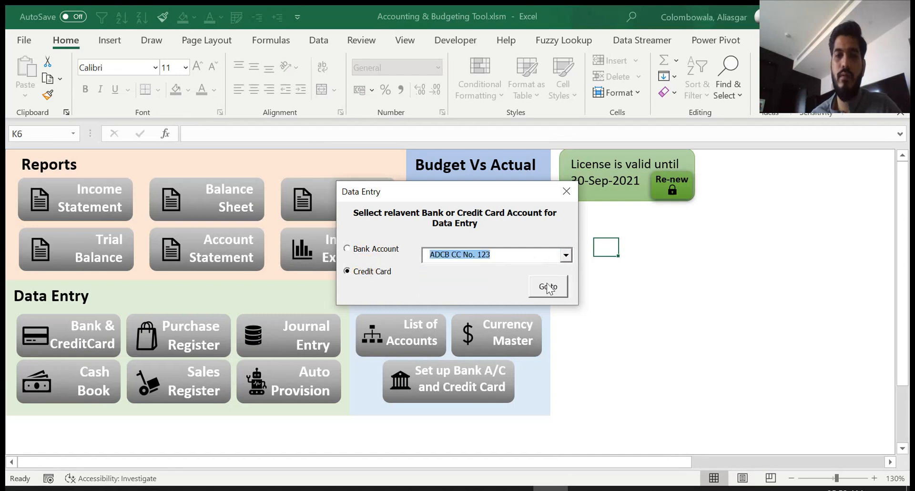
left_click(547, 287)
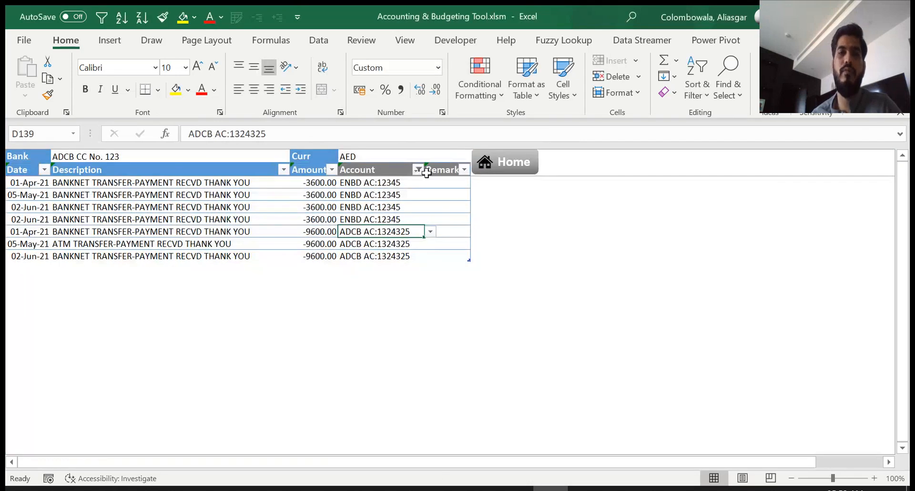
Clear the Account column filter and highlight the Date through Amount cells of the 01-Apr-21 BANKNET transfer payment
left_click(417, 170)
left_click(313, 253)
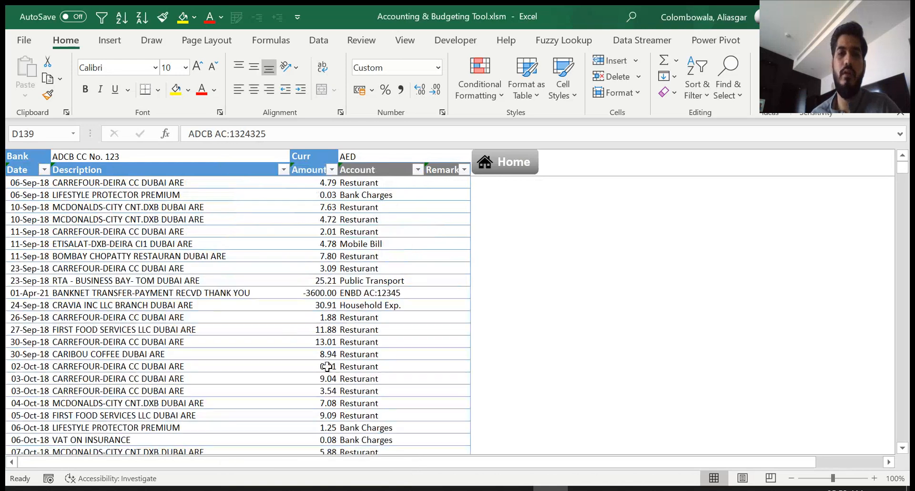
left_click(224, 291)
key("ctrl+Left")
key("shift+Right")
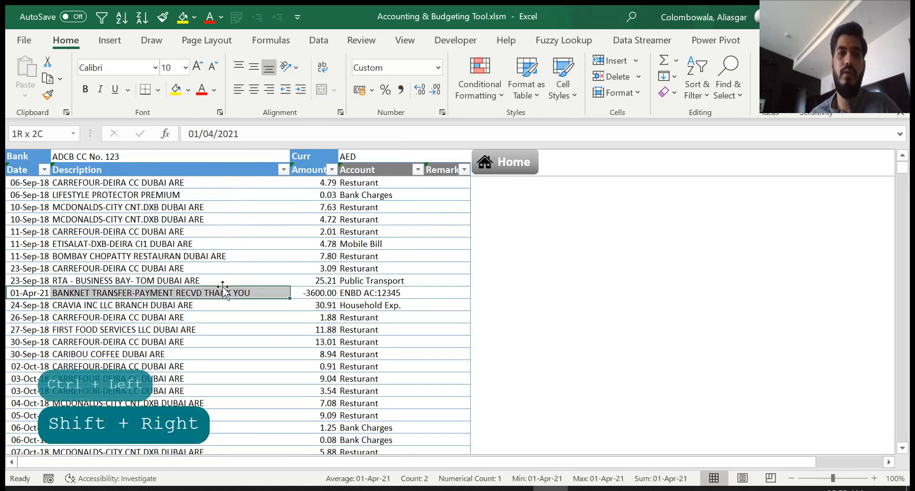
key("shift+Right")
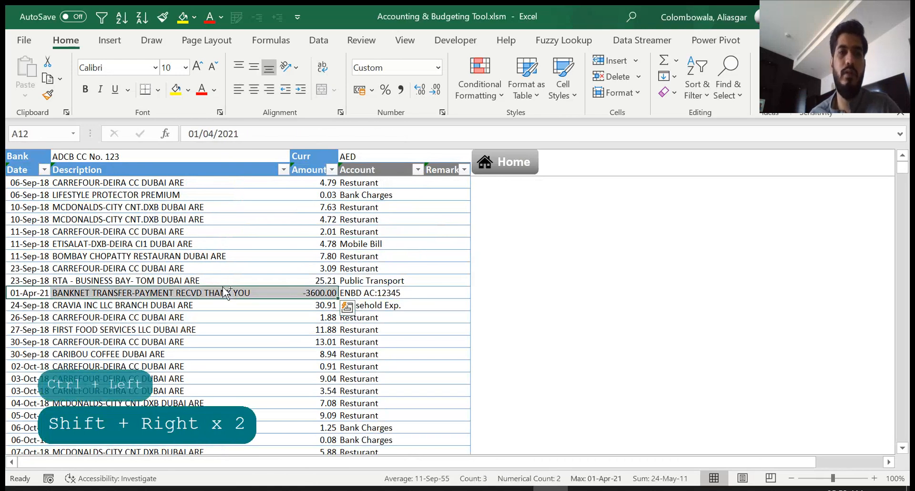
key("ctrl+q")
key("Down")
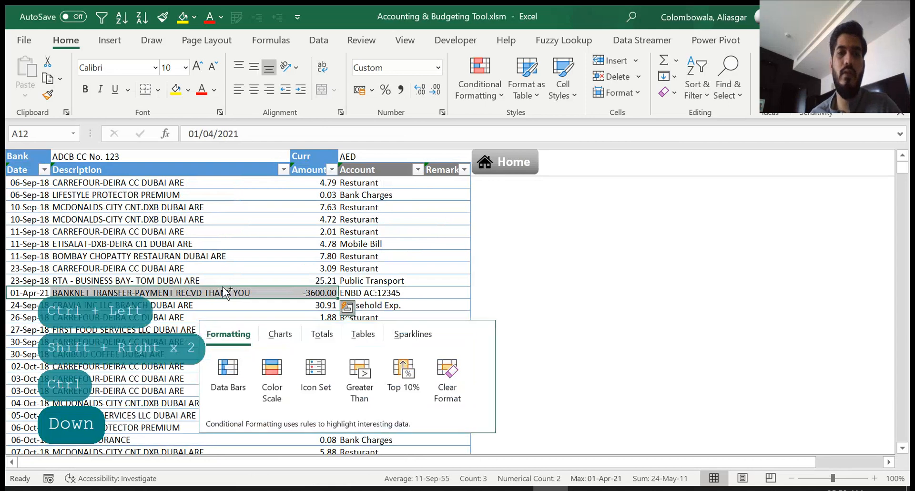
key("ctrl")
key("Escape")
key("Escape")
Go to the last transaction on the credit card sheet and review its Account assignment
key("ctrl+Left")
key("ctrl+Down")
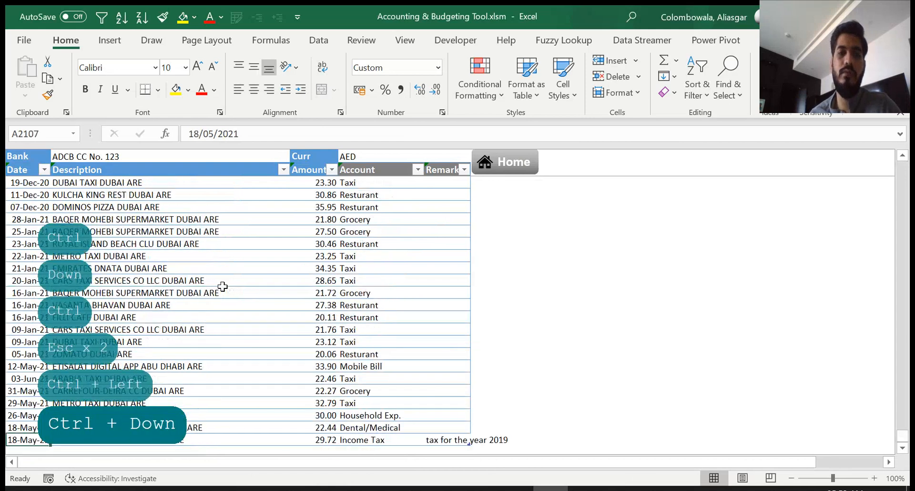
key("Right")
key("Right")
key("Right")
key("ctrl")
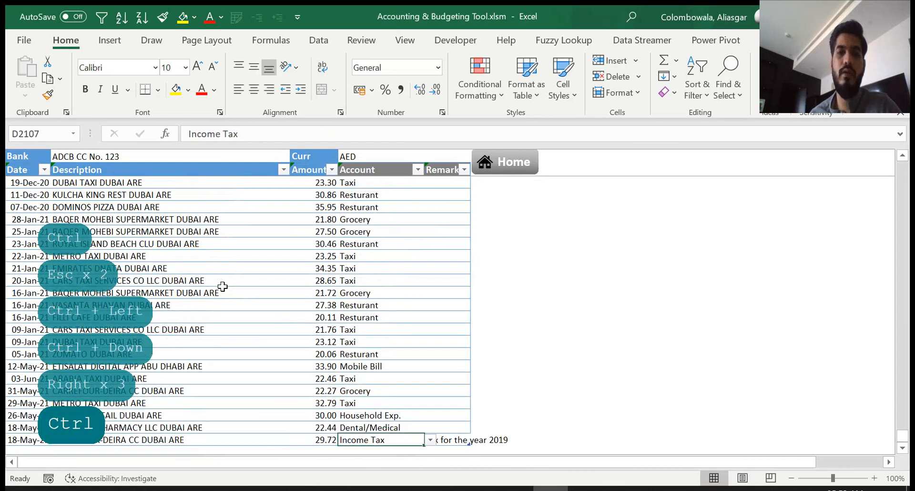
Return to the home sheet and open the Auto Provision sheet, reviewing its Start Month and End Month columns
left_click(496, 160)
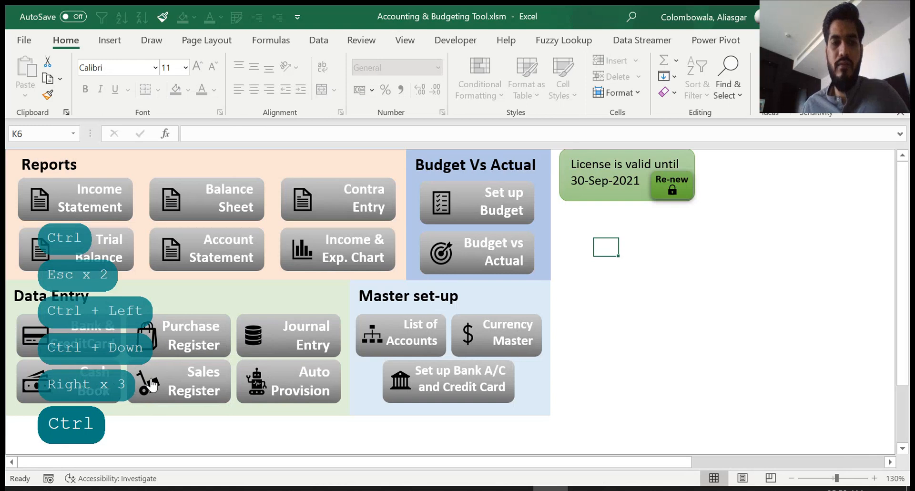
left_click(292, 388)
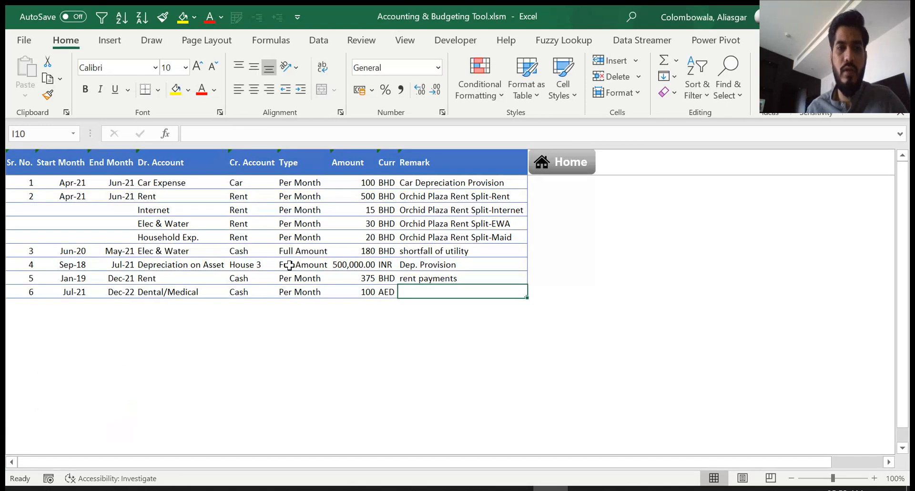
left_click(62, 162)
left_click(116, 168)
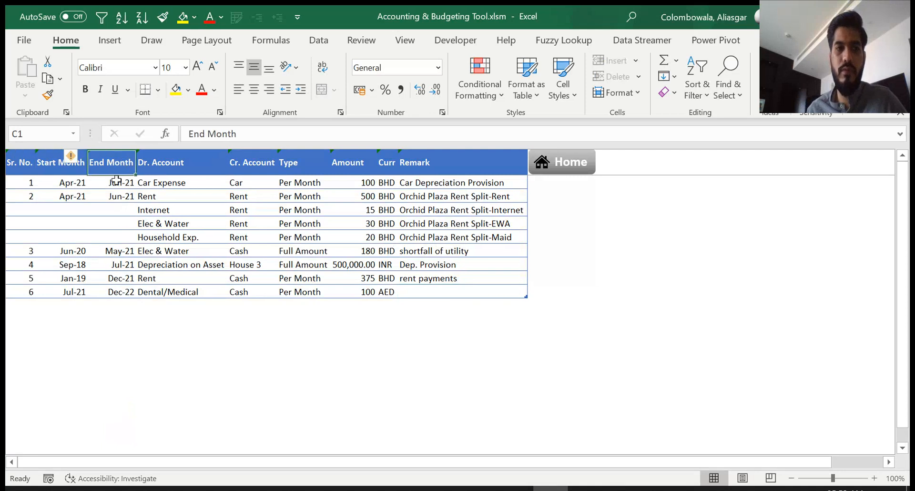
Review the first provision entry's start and end months, Dr. Account, Type, Amount and currency
left_click(64, 185)
left_click(123, 181)
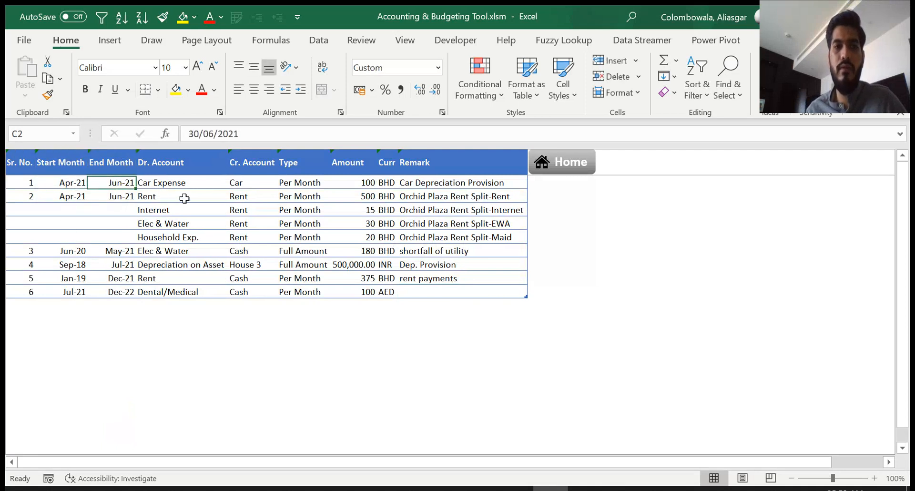
left_click(164, 183)
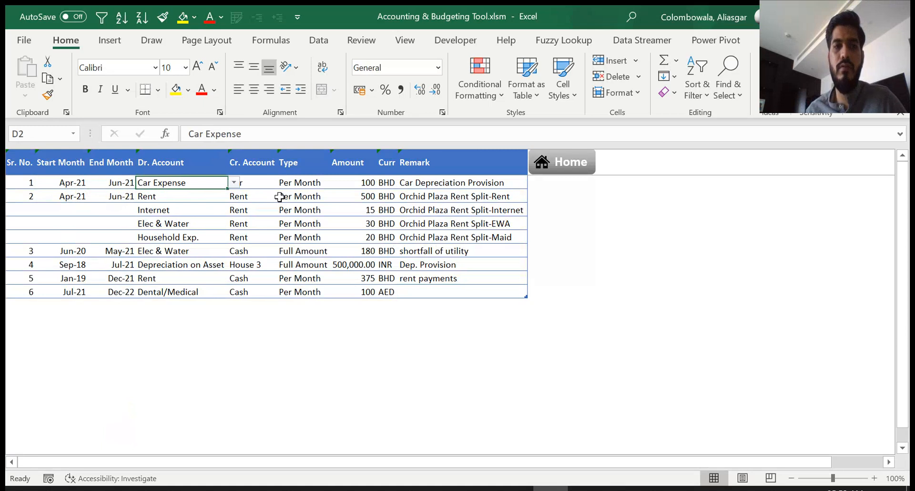
left_click(370, 184)
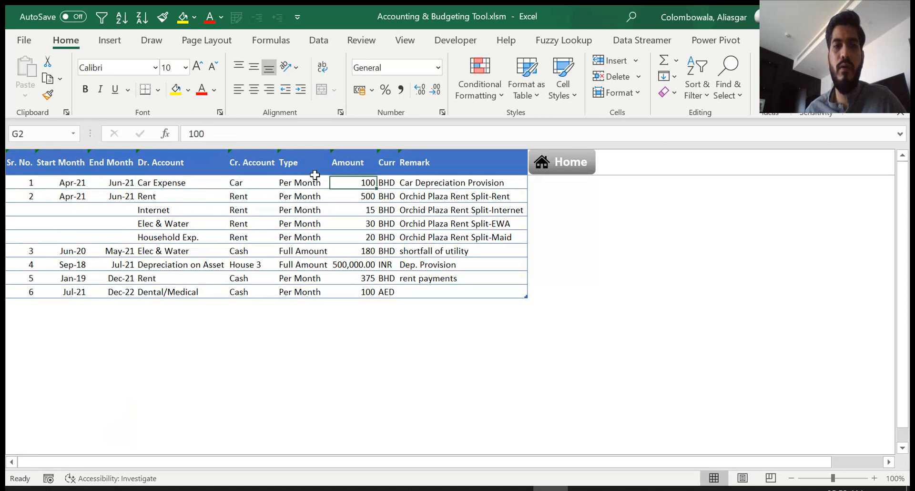
left_click(291, 184)
left_click_drag(369, 186, 390, 195)
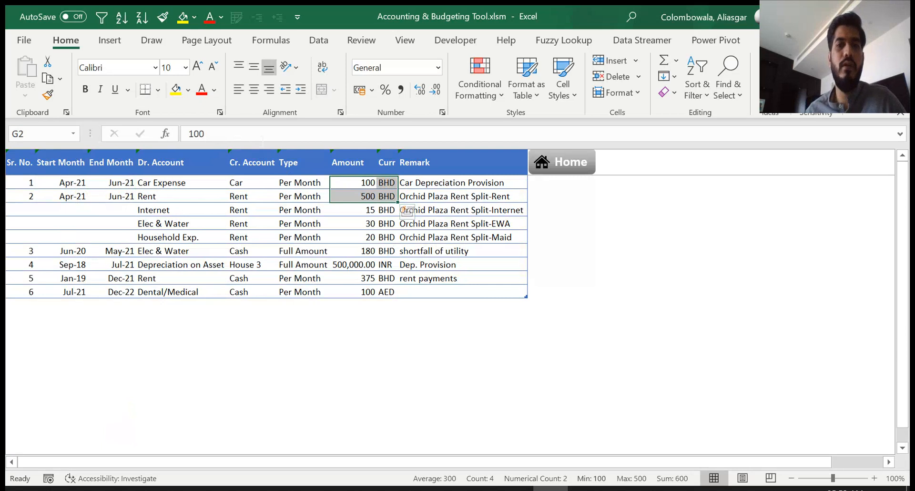
Step down the provision entries' Amount and Type columns as far as the Depreciation on Asset entry
key("Up")
key("Down")
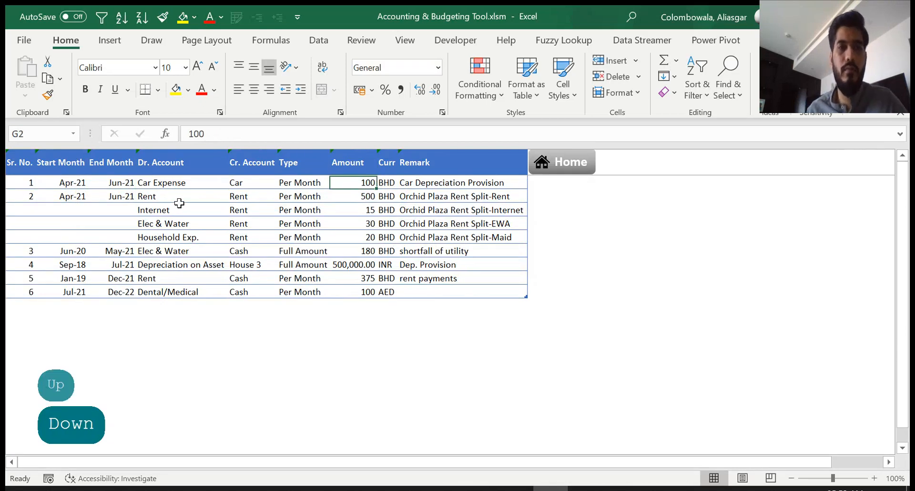
key("Down")
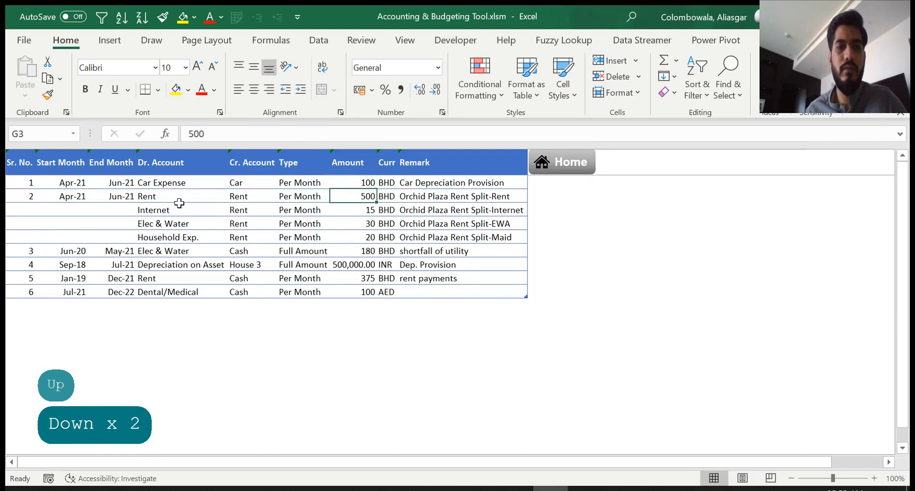
key("Down")
key("Down")
key("Left")
key("Down")
key("Down")
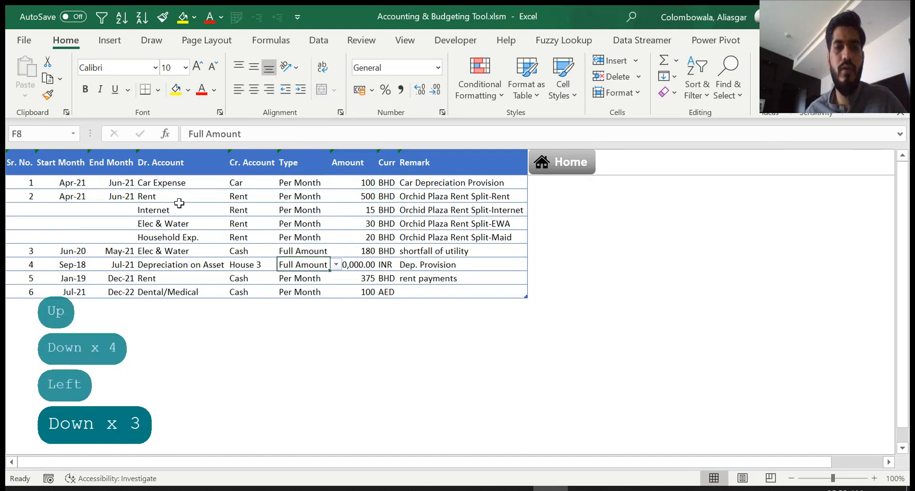
Review the Elec & Water provision numbered 3, from its Dr. Account through Type to its Amount and currency
key("Up")
key("Left")
key("Left")
key("Right")
key("Right")
key("Right")
key("Right")
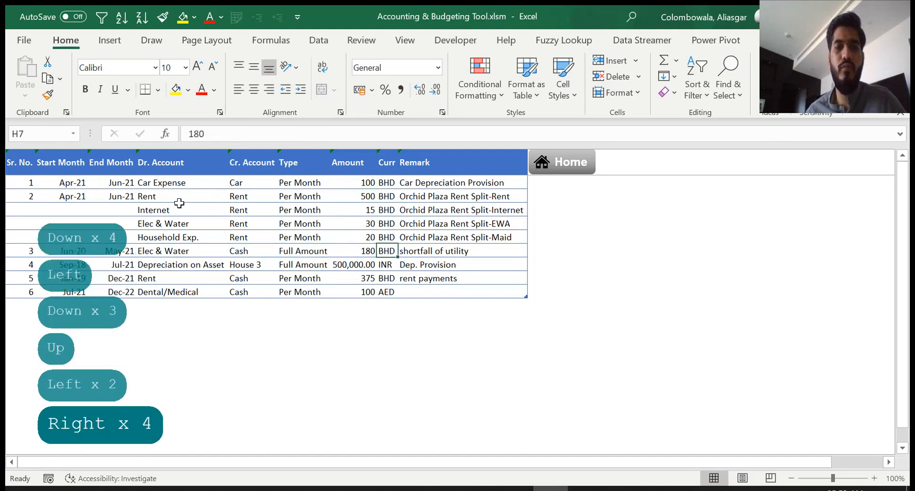
key("Left")
key("shift+Right")
Highlight the Start Month and End Month of the Elec & Water provision numbered 3 to review its period
key("Left")
key("Left")
key("Left")
key("Left")
key("Left")
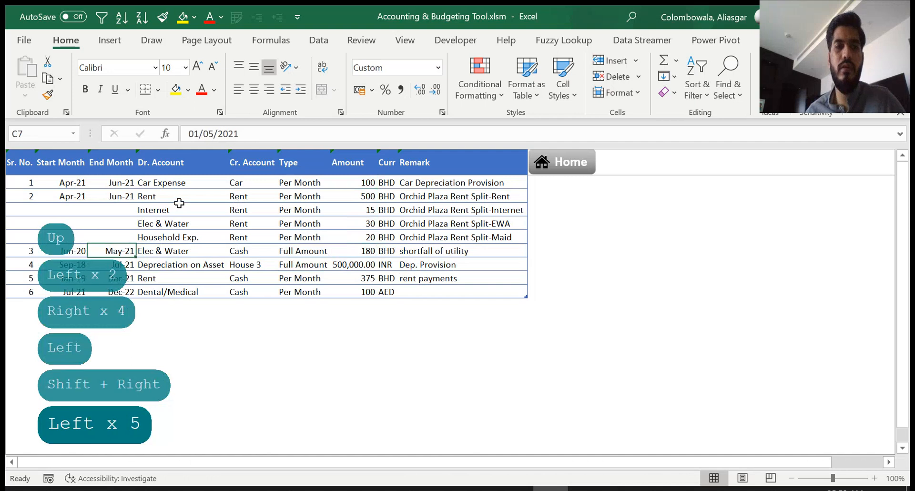
key("shift+Right")
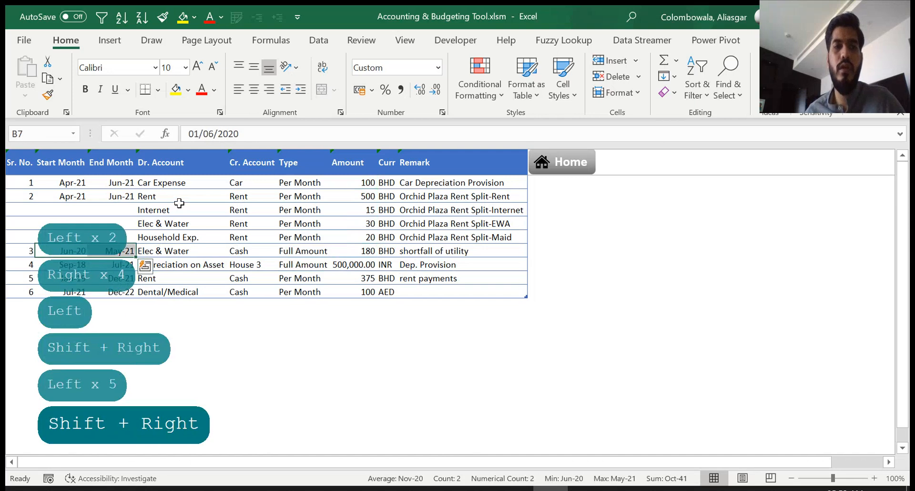
Add a new provision entry with Sr. No. 7 below the last row of the table
key("Down")
key("Down")
key("Left")
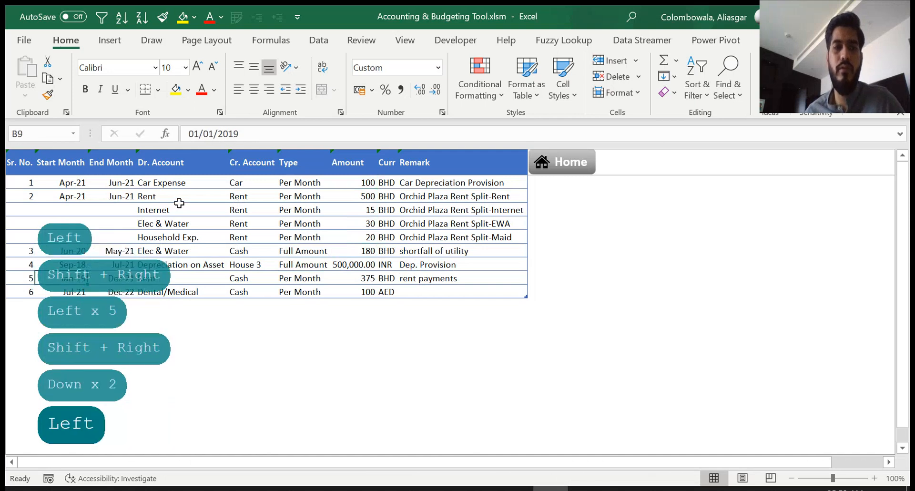
key("Down")
key("Down")
type("7")
key("Return")
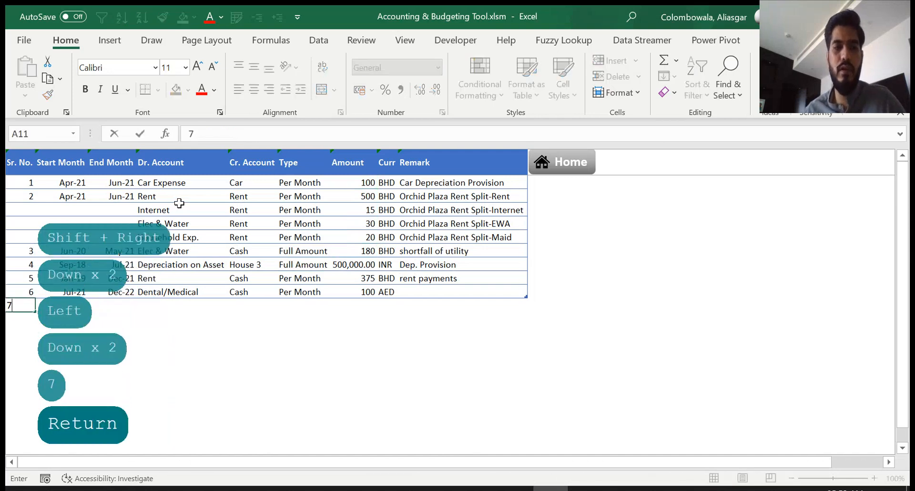
Set provision entry 7's Start Month to jan21 and its End Month to 31dec21
key("Up")
key("Right")
type("jan21")
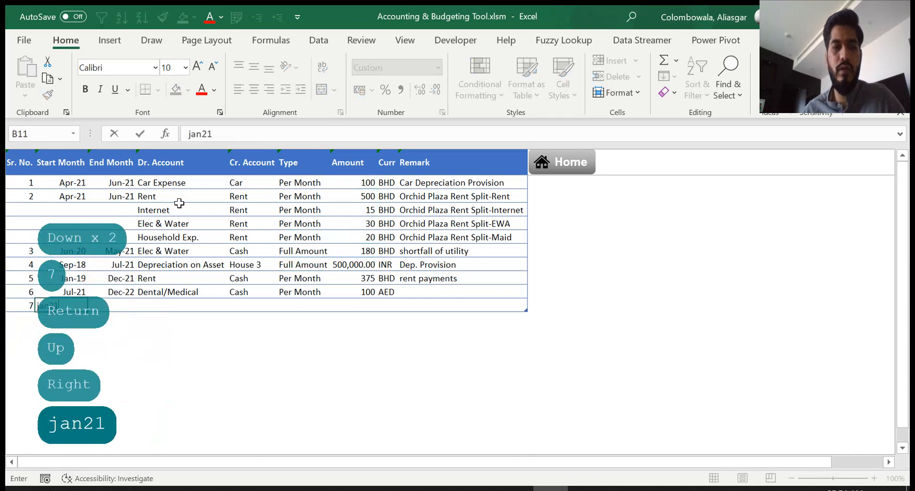
key("Return")
key("Up")
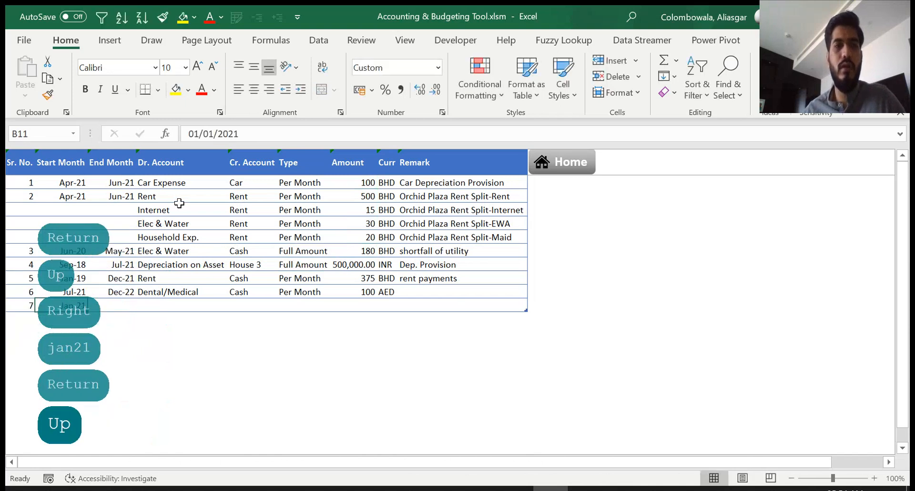
key("Right")
type("31")
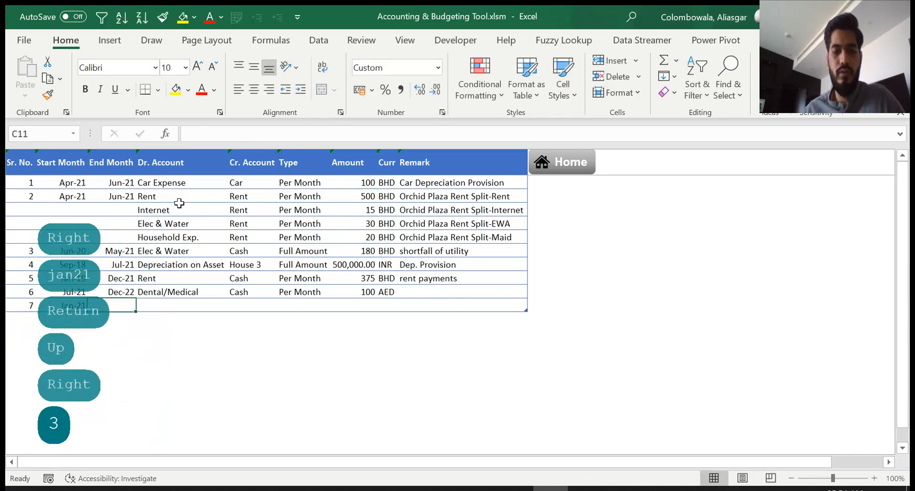
type("dec21")
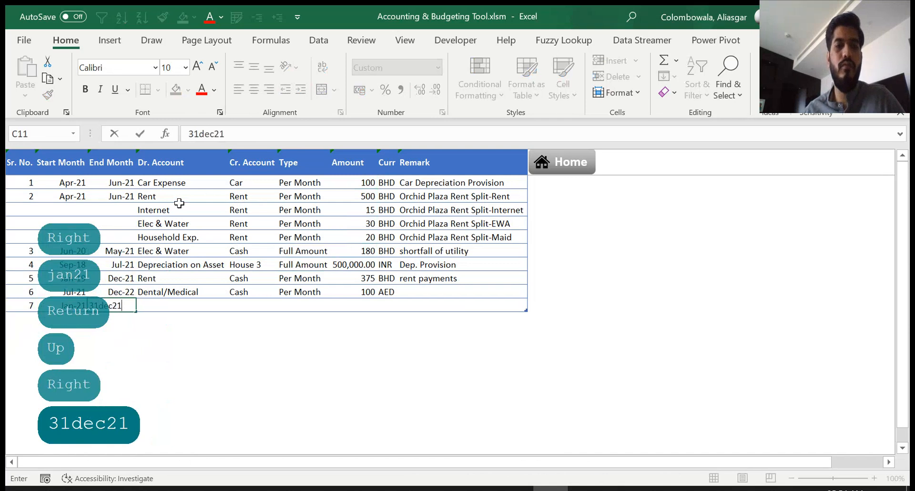
key("Return")
key("Up")
Set provision entry 7's Dr. Account to Grocery
key("Right")
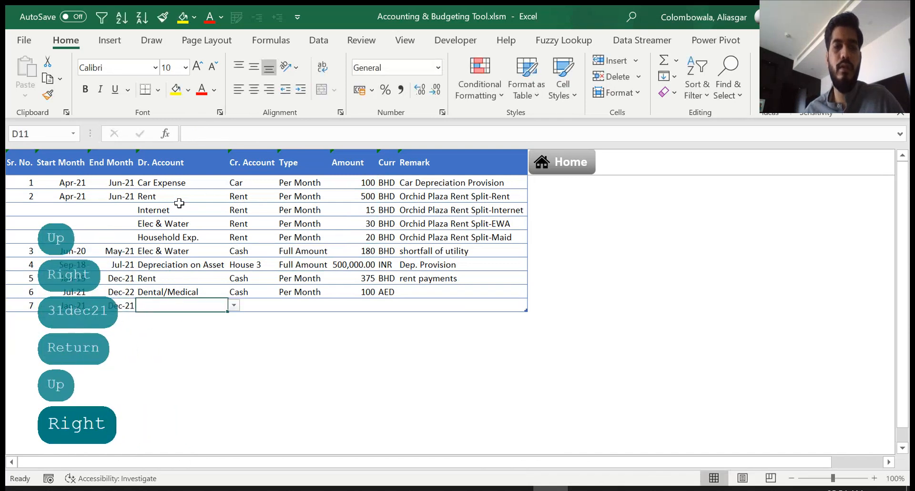
key("alt+Down")
key("Down")
key("Down")
key("Down")
key("Down")
key("Down")
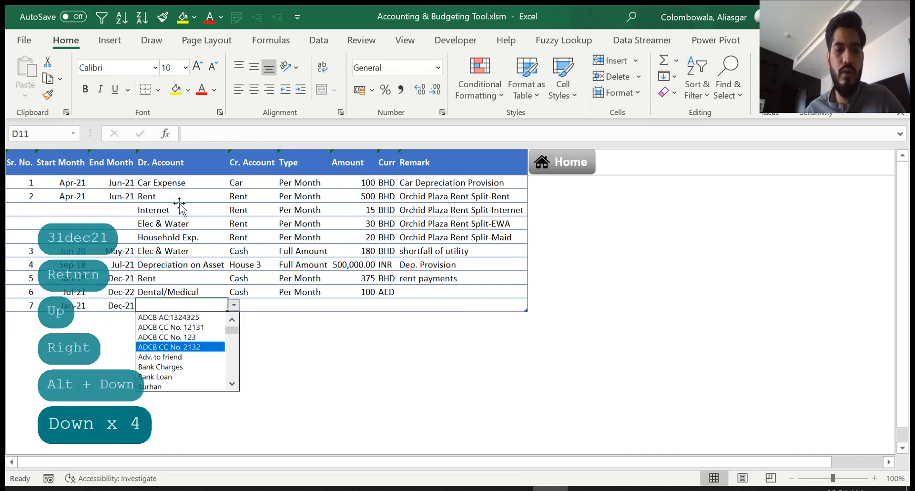
key("Down")
key("Down")
key("Down")
key("Down")
key("Down")
key("Down")
key("Down")
key("Down")
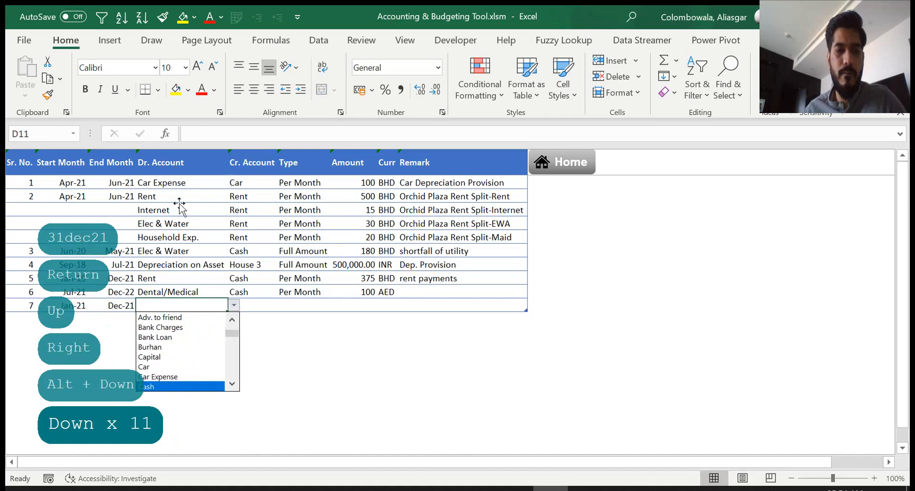
key("Down")
key("Down")
key("Down")
key("Down")
key("Down")
key("Down")
key("Down")
key("Down")
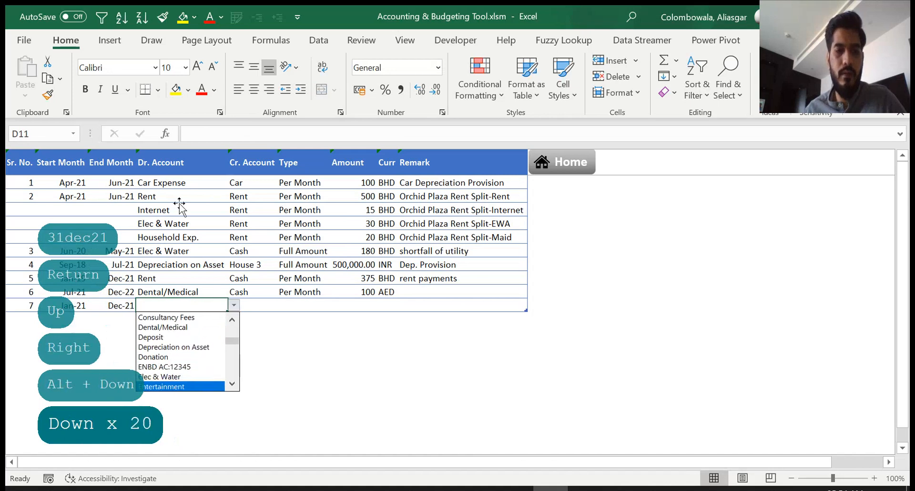
key("Down")
key("Down")
key("Down")
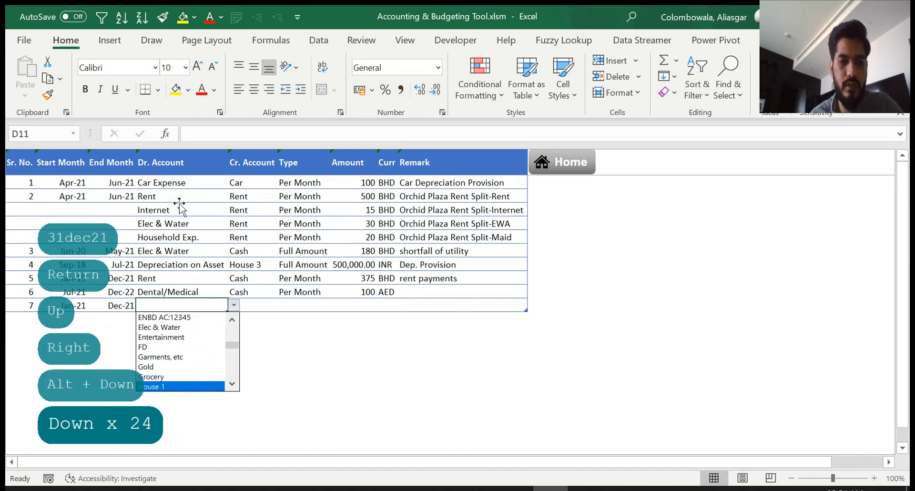
key("Up")
key("Return")
Set provision entry 7's Cr. Account to Cash
key("Right")
key("alt+Down")
key("Down")
key("Down")
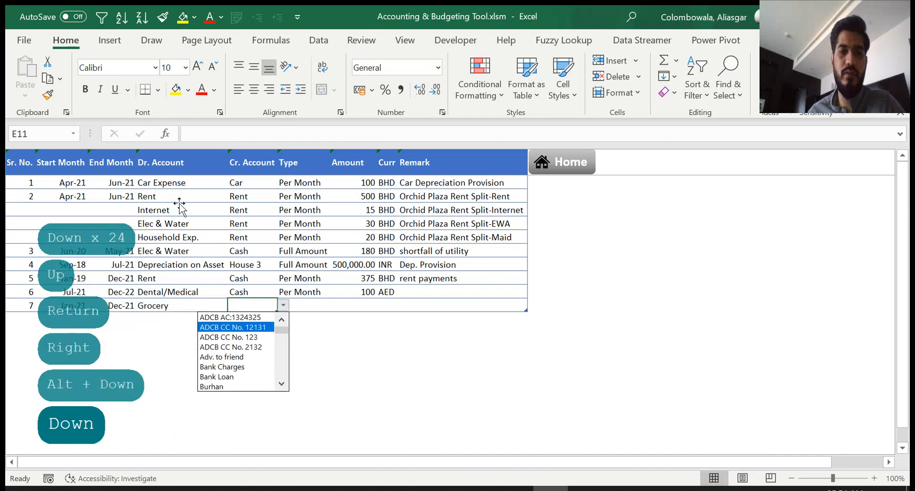
key("Page_Down")
key("Page_Down")
key("Up")
key("Up")
key("Up")
key("Up")
key("Up")
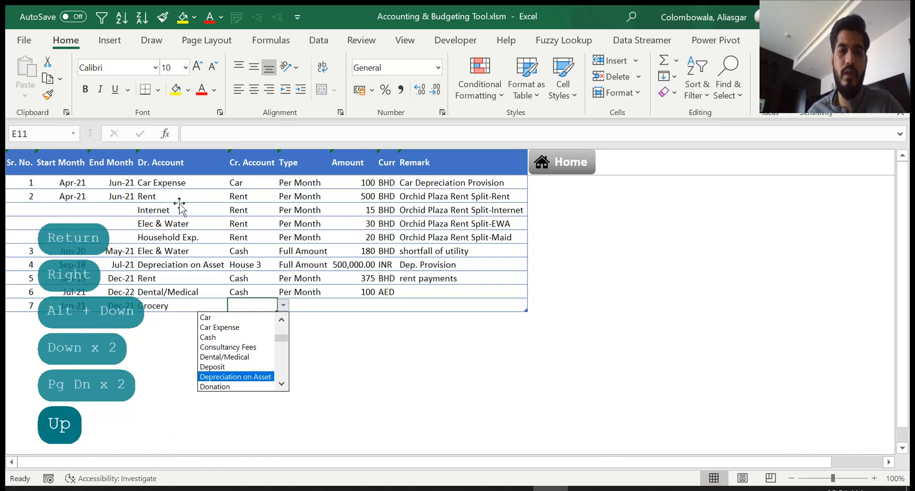
key("Return")
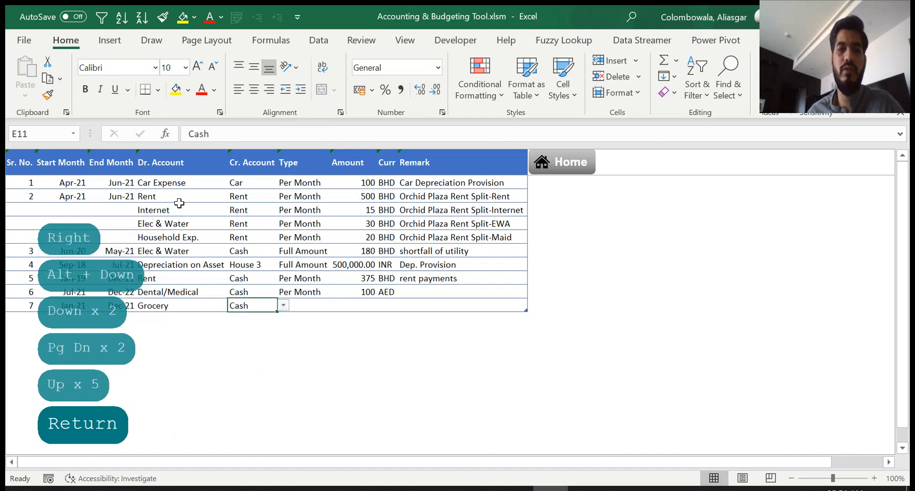
Compare the two Type options for provision entry 7 and set it to Per Month
key("Right")
key("alt+Down")
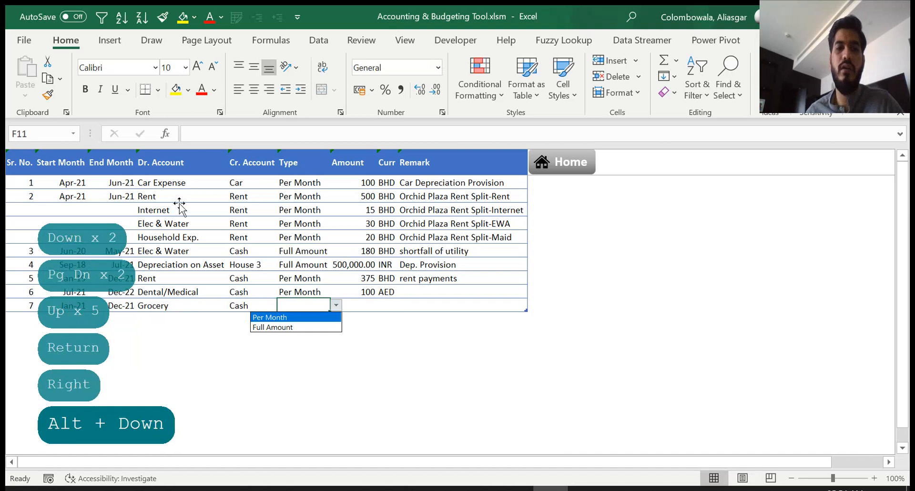
key("Down")
key("Up")
key("Down")
key("Up")
key("Down")
key("Up")
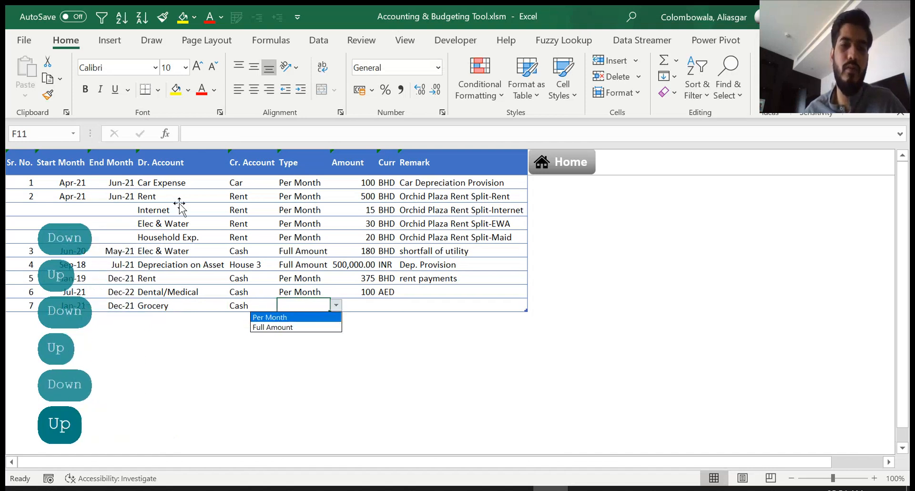
key("Return")
Enter 10 as the Amount of provision entry 7
key("Right")
type("1")
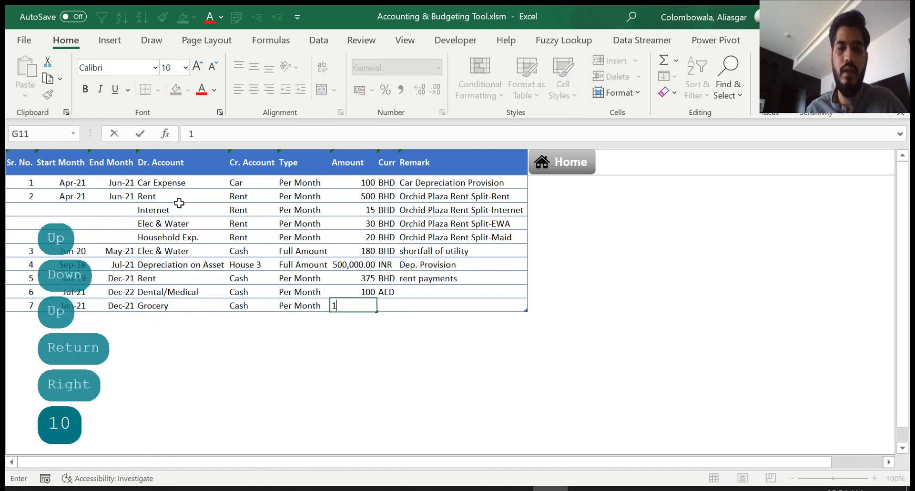
key("Return")
key("Up")
key("alt+Down")
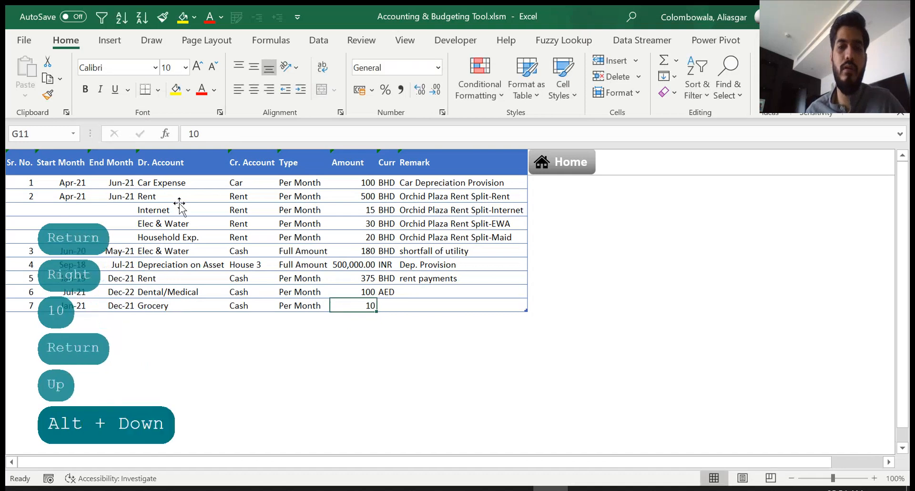
key("Escape")
Set provision entry 7's currency to BHD
key("Right")
key("alt+Down")
key("Down")
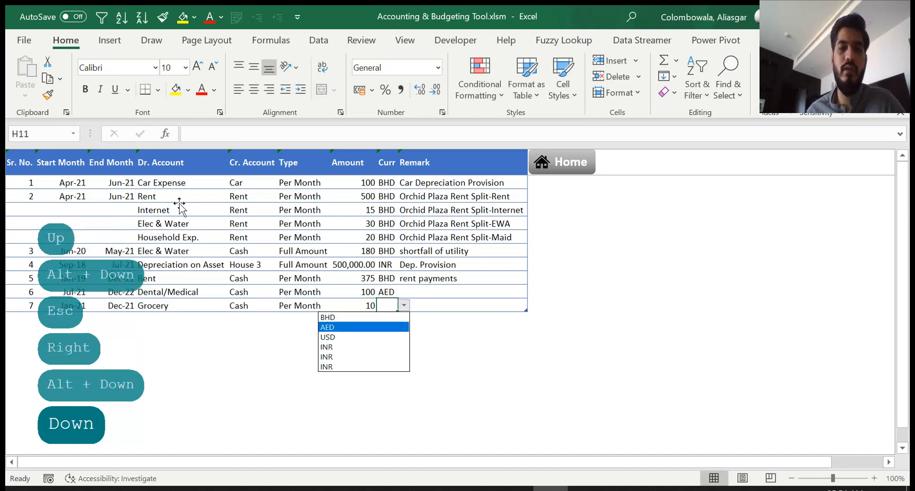
key("Up")
key("Return")
key("Right")
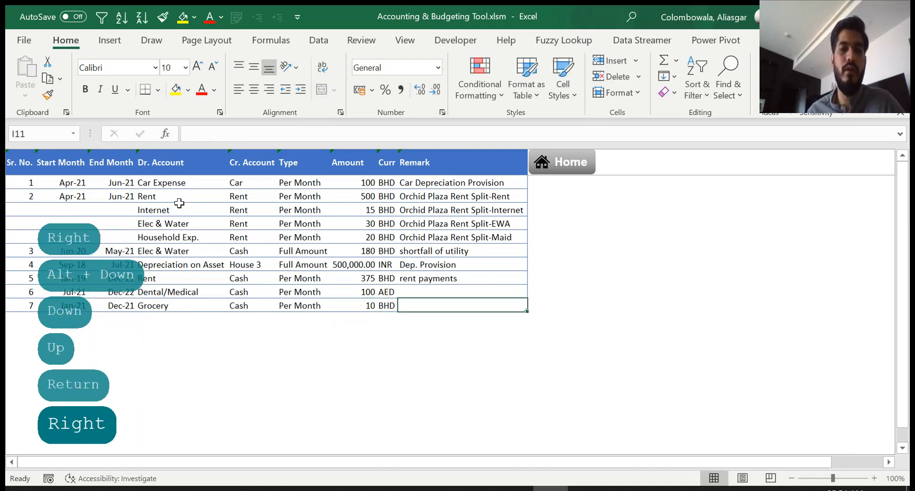
Change the Type of the Grocery provision entry to Full Amount
key("Left")
key("Left")
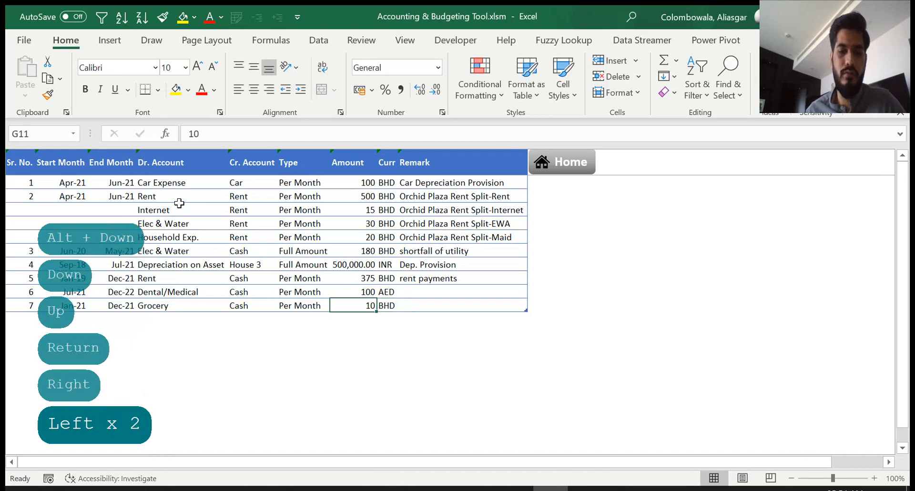
key("Right")
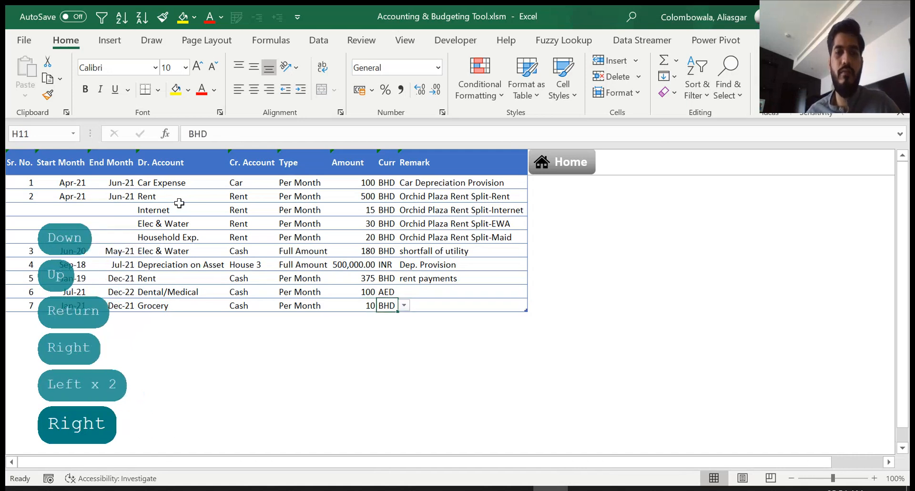
key("Left")
key("Left")
key("alt+Down")
key("Down")
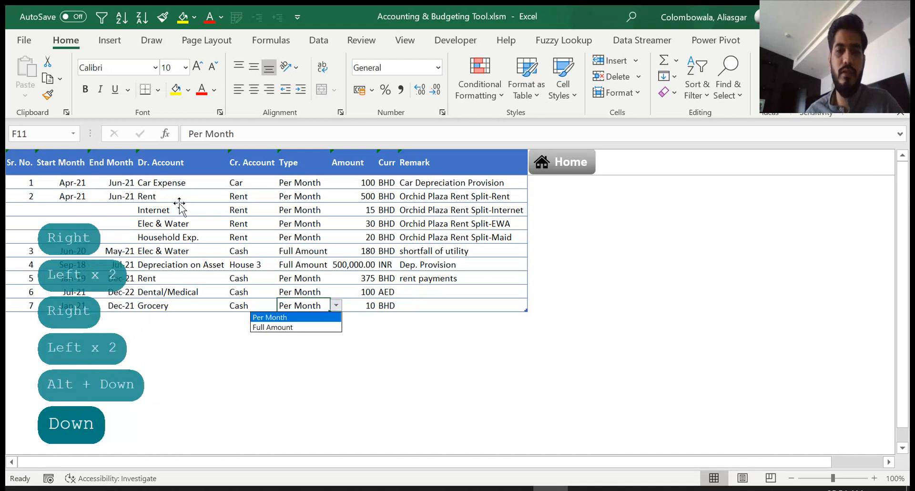
key("Return")
Set the Grocery provision entry's Amount to 120
key("Right")
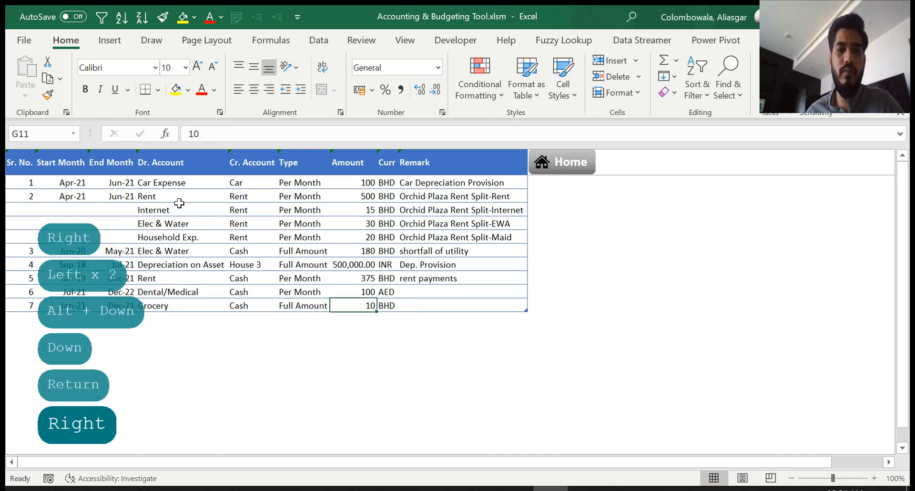
type("120")
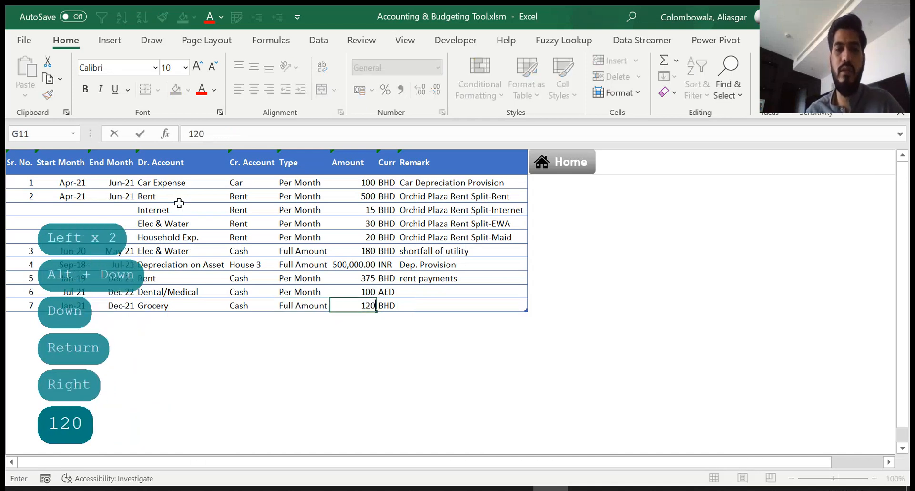
key("Return")
key("Up")
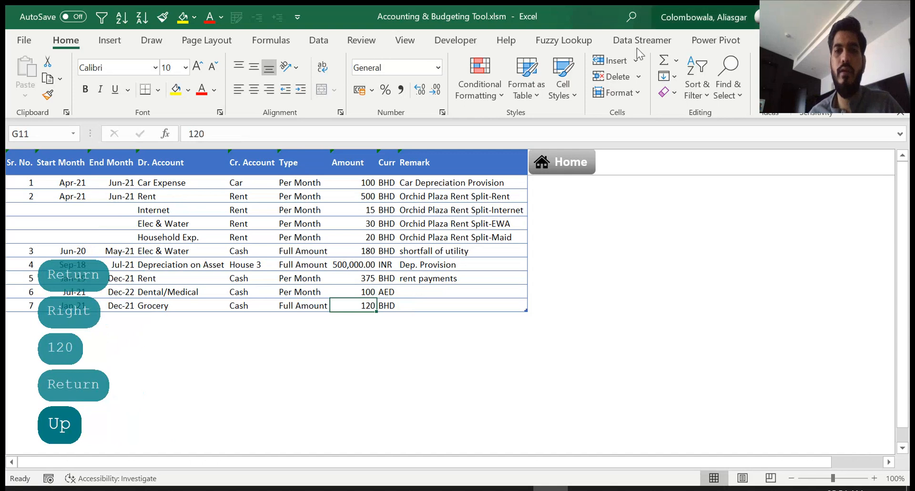
Open the Income Statement report from the home page and refresh its data
left_click(573, 158)
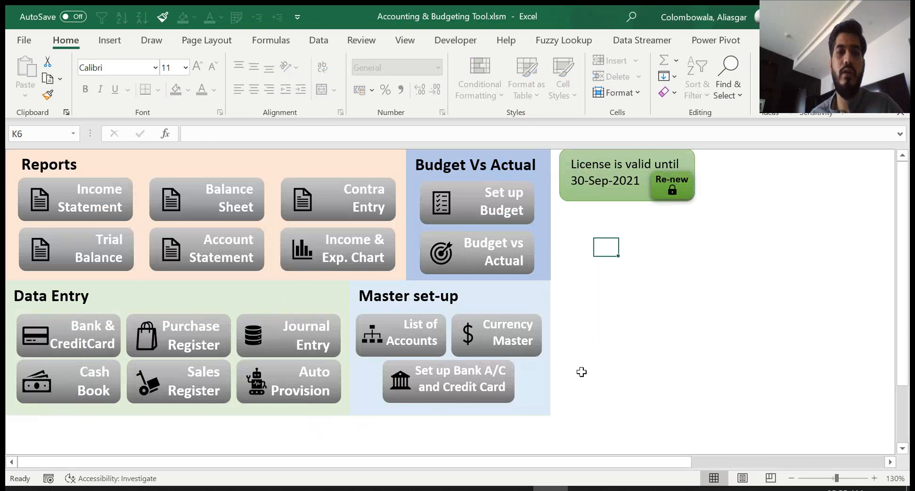
left_click(56, 196)
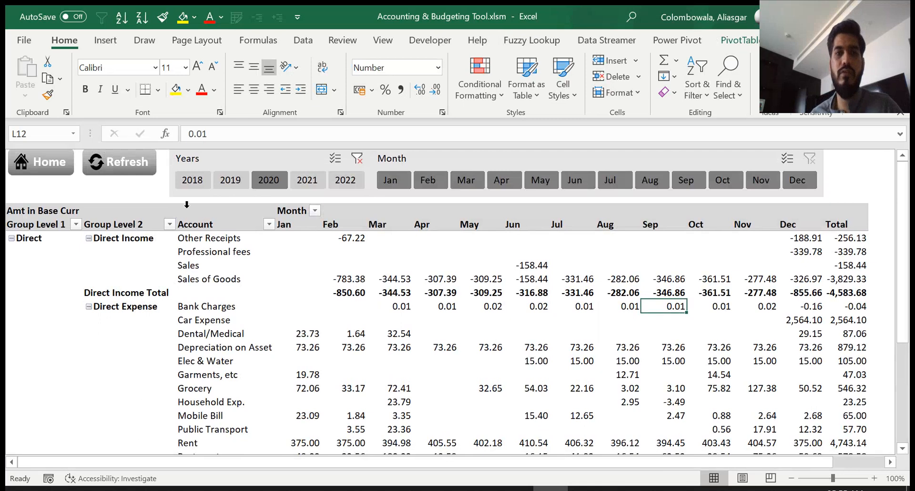
left_click(120, 168)
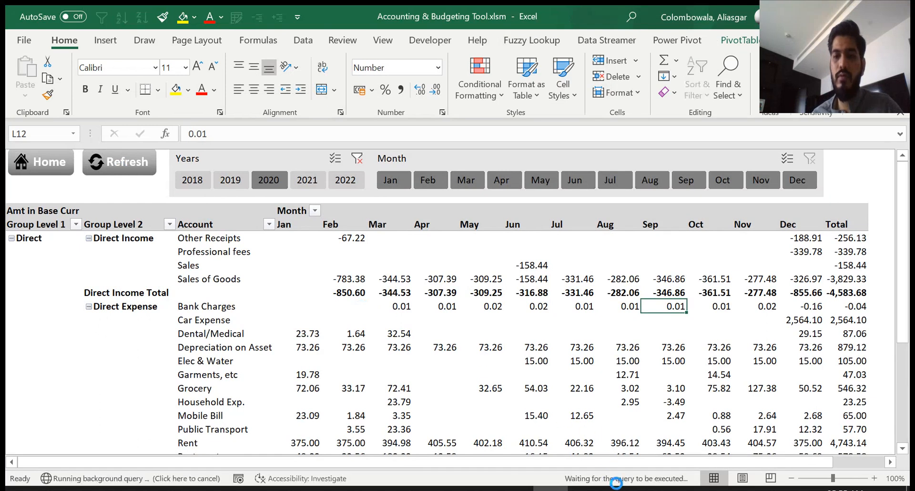
Filter the Income Statement by single years, going through 2021, 2022, 2018, 2019 and 2020 and ending on 2021
mouse_move(343, 294)
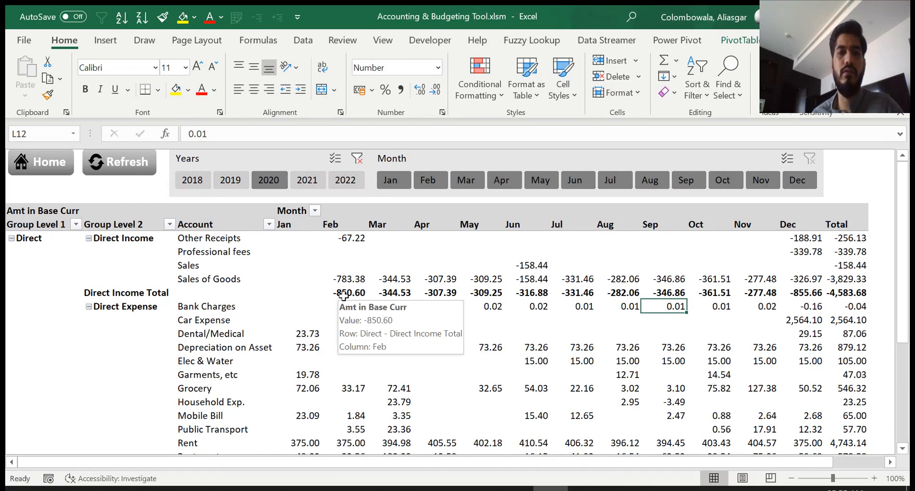
left_click(306, 182)
left_click(346, 180)
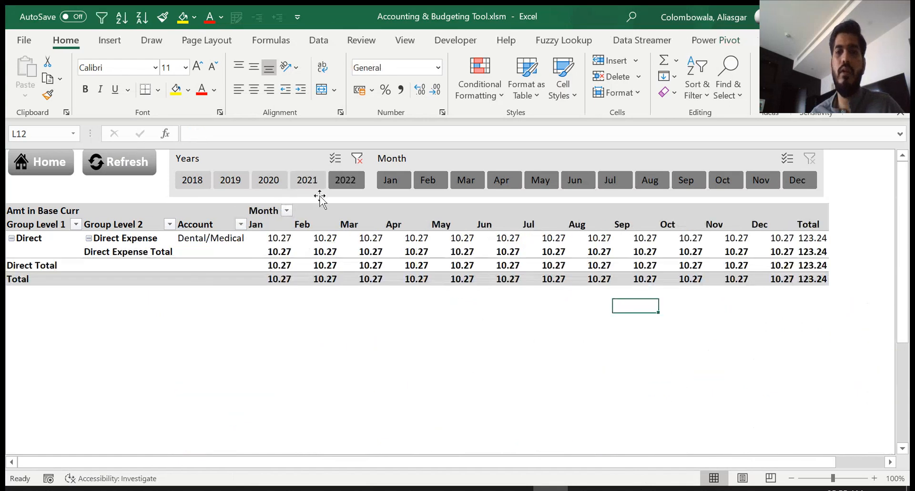
left_click(196, 181)
left_click(232, 181)
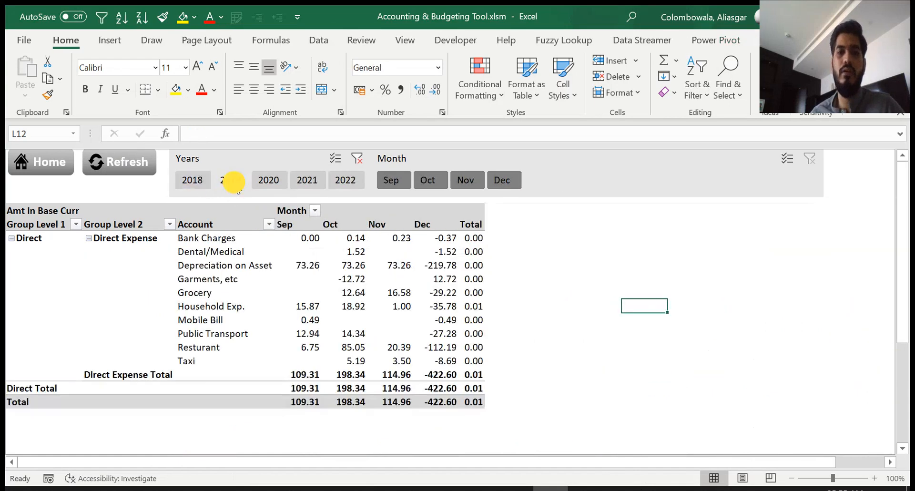
left_click(269, 180)
left_click(306, 180)
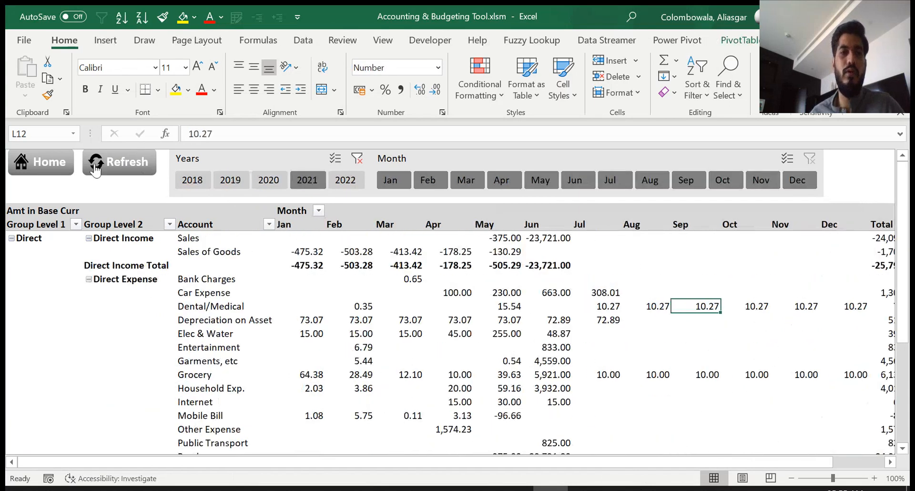
Delete the Dental/Medical entry, Sr. No. 6, from the Auto Provision table
left_click(58, 163)
left_click(317, 370)
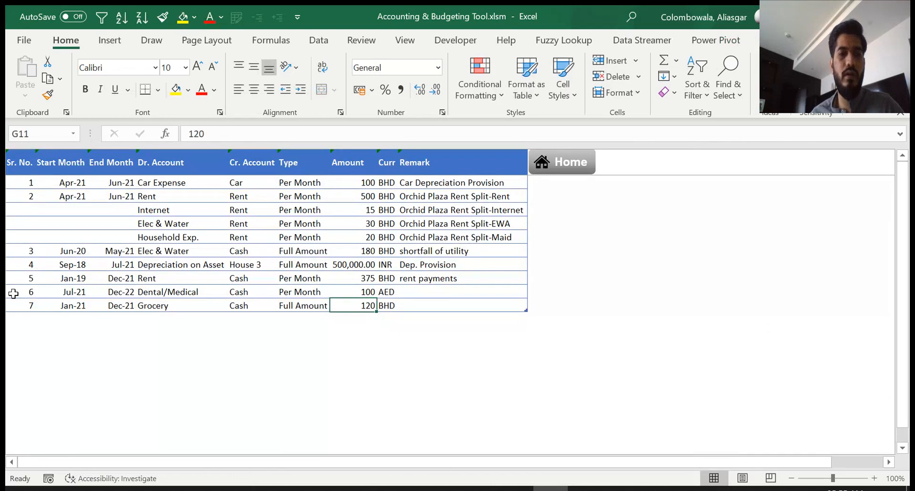
double_click(13, 293)
key("Right")
key("Left")
key("Left")
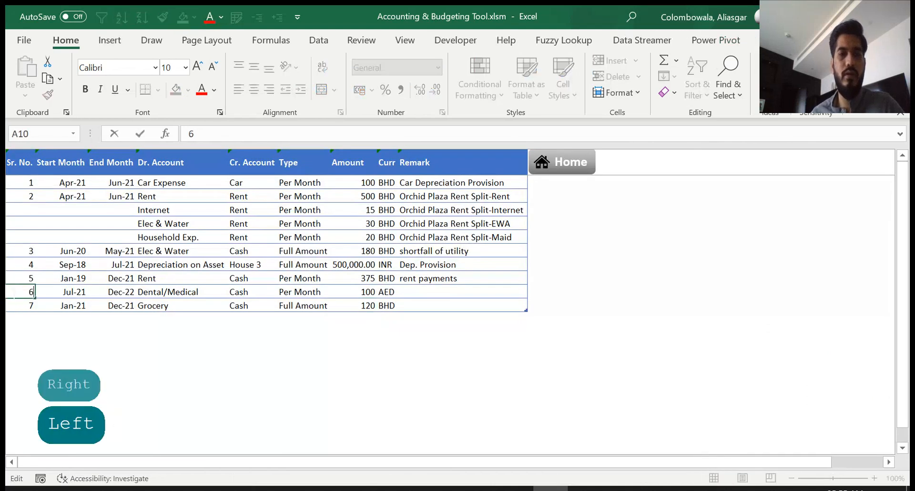
key("shift")
key("Escape")
key("shift+space")
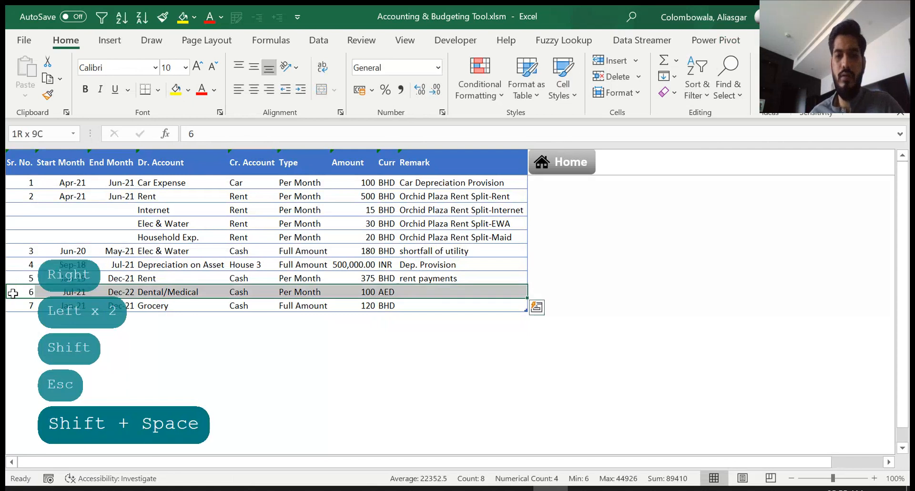
key("ctrl+minus")
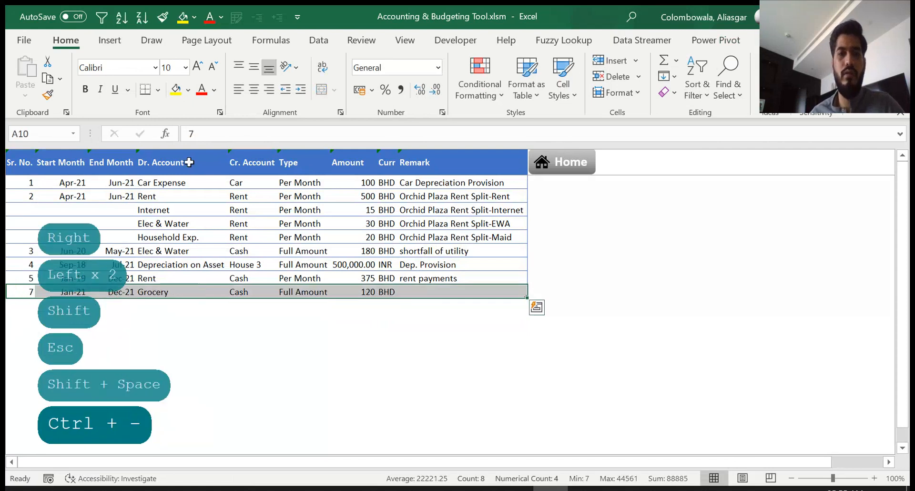
Return to the Income Statement, refresh it, and review the 2021 monthly amounts by account
left_click(547, 167)
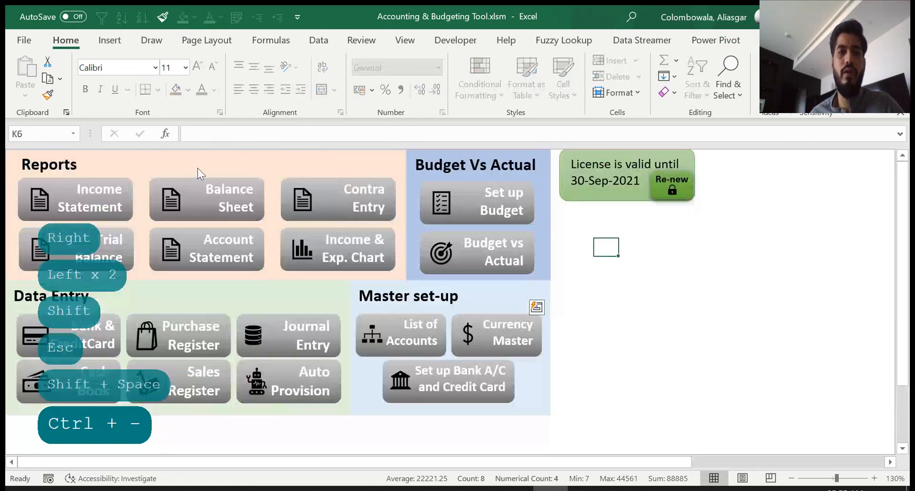
left_click(70, 190)
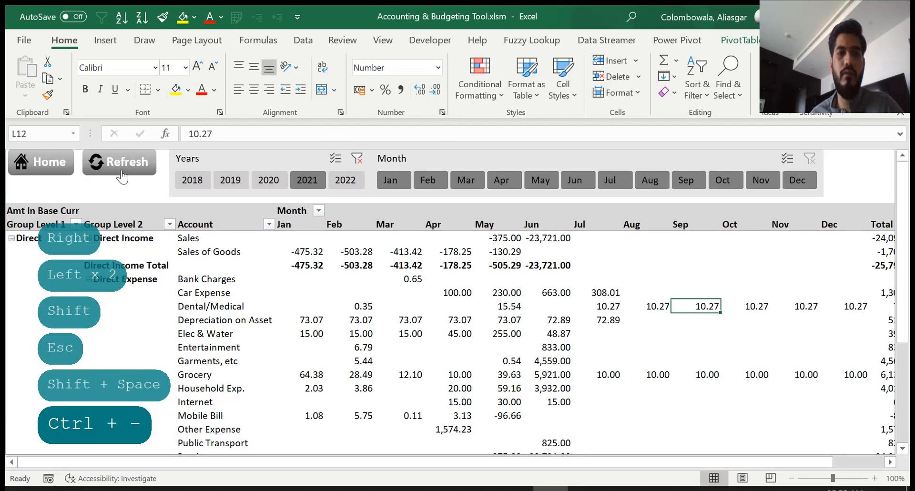
left_click(120, 172)
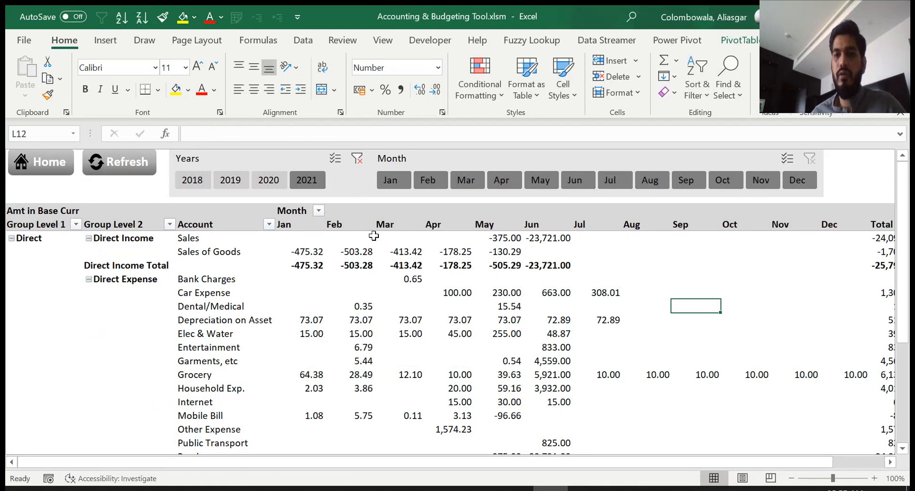
scroll(512, 344, "right", 2)
scroll(513, 344, "left", 1)
scroll(513, 344, "down", 2)
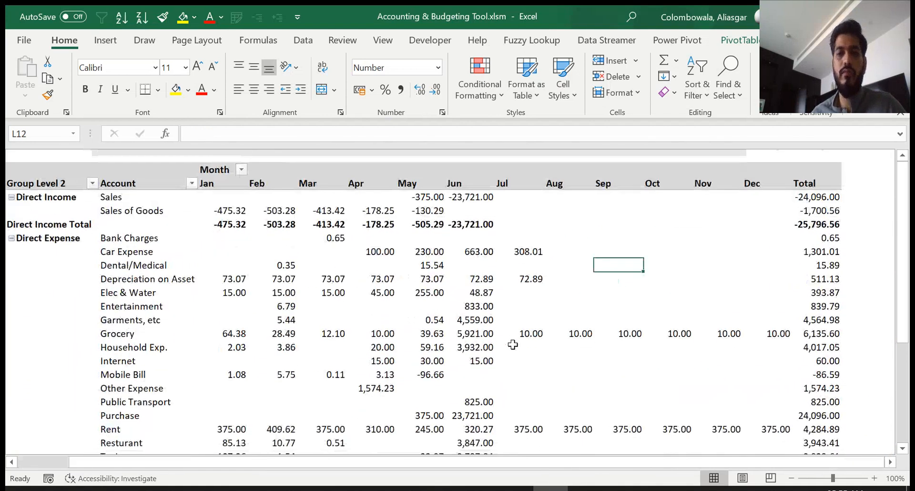
Examine the Grocery amounts for July to December in the 2021 Income Statement
scroll(512, 344, "down", 1)
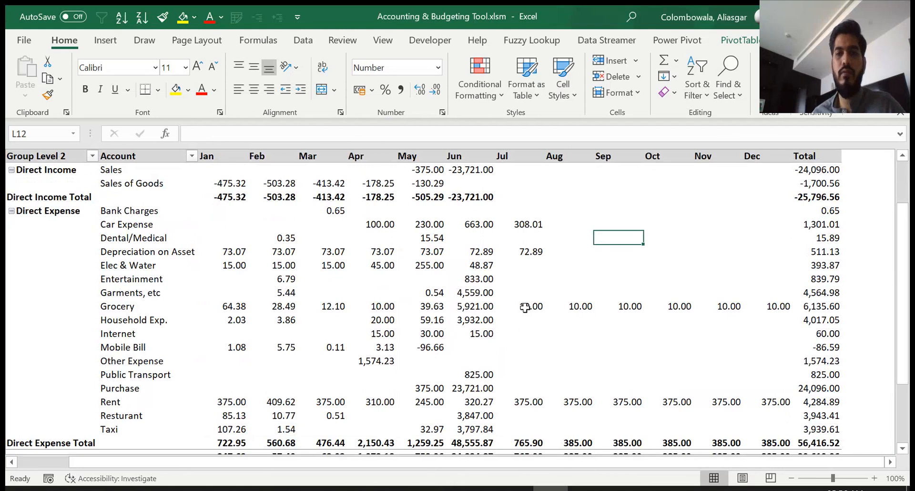
left_click_drag(524, 306, 770, 306)
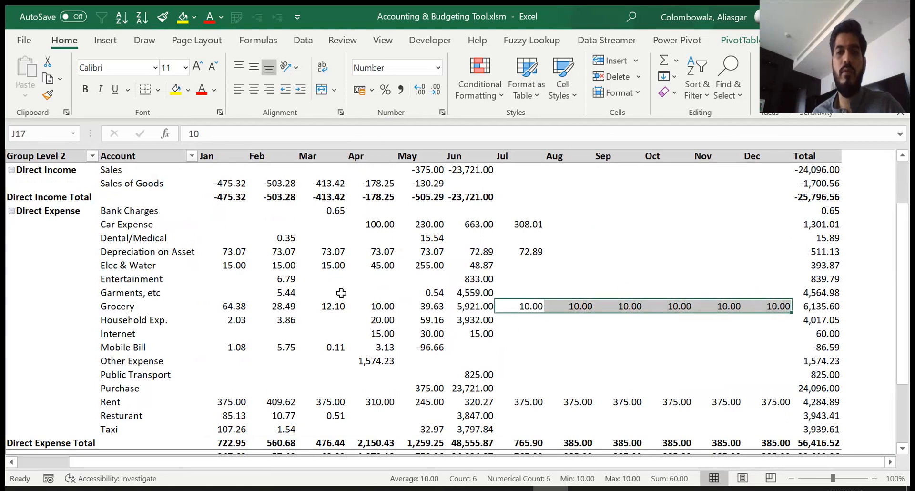
scroll(286, 291, "up", 3)
scroll(140, 229, "left", 2)
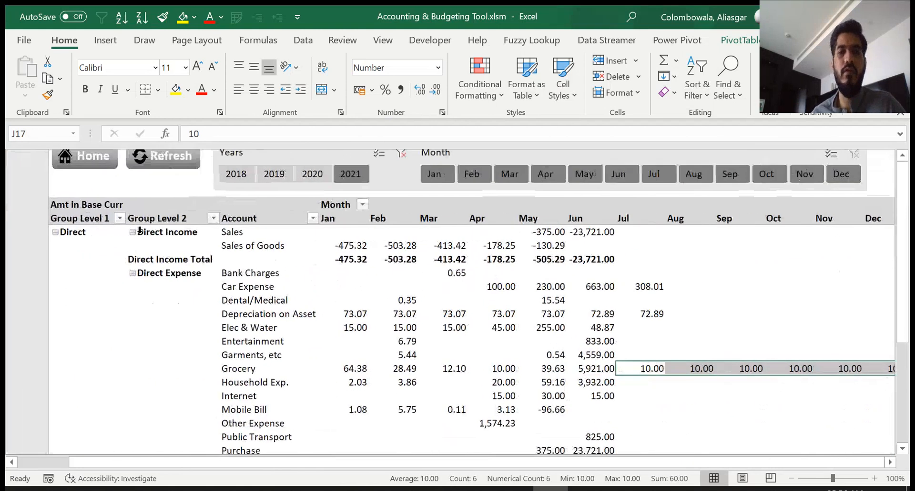
Open the Trial Balance report from the home page and set its as-on date to 31-Dec-21
left_click(35, 165)
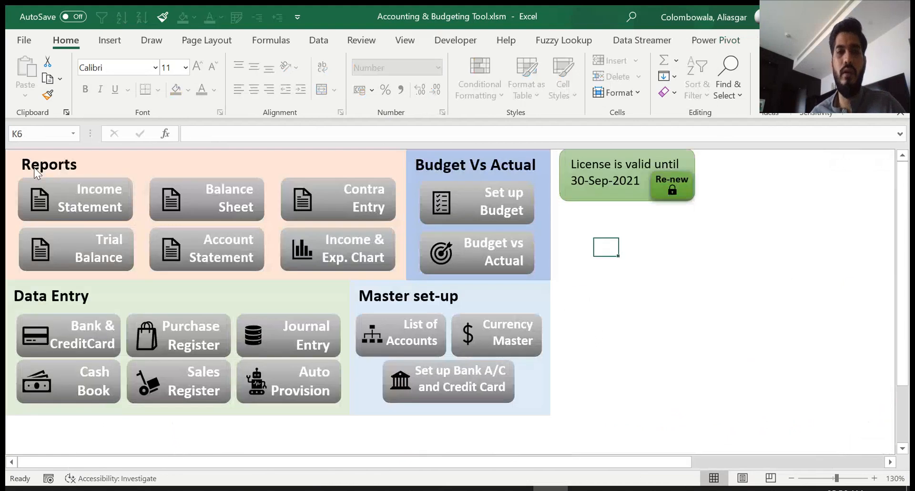
left_click(82, 250)
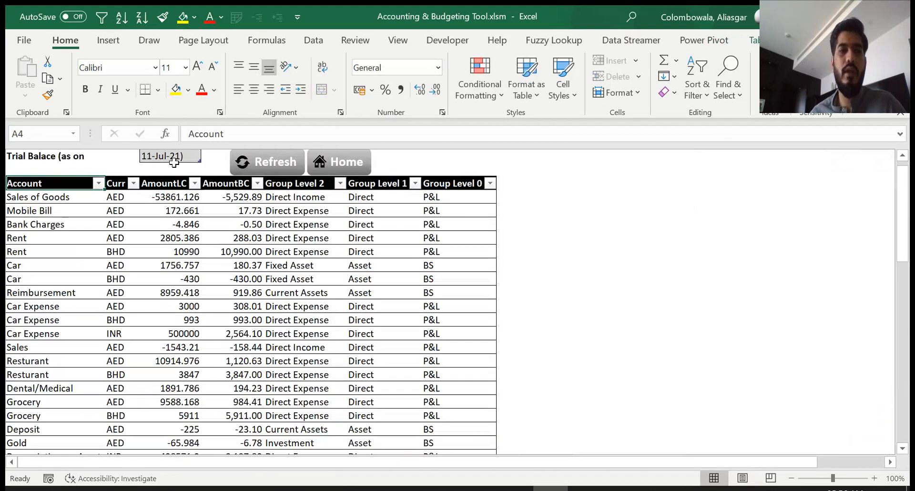
left_click(168, 157)
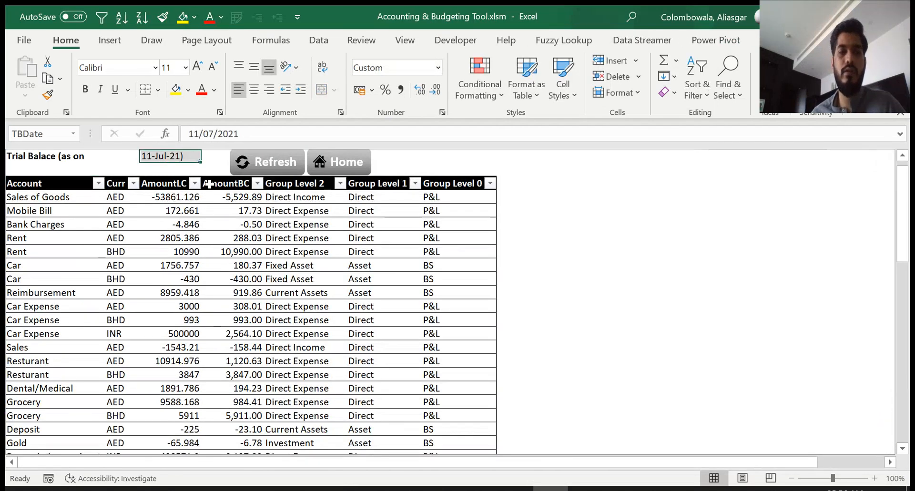
type("3")
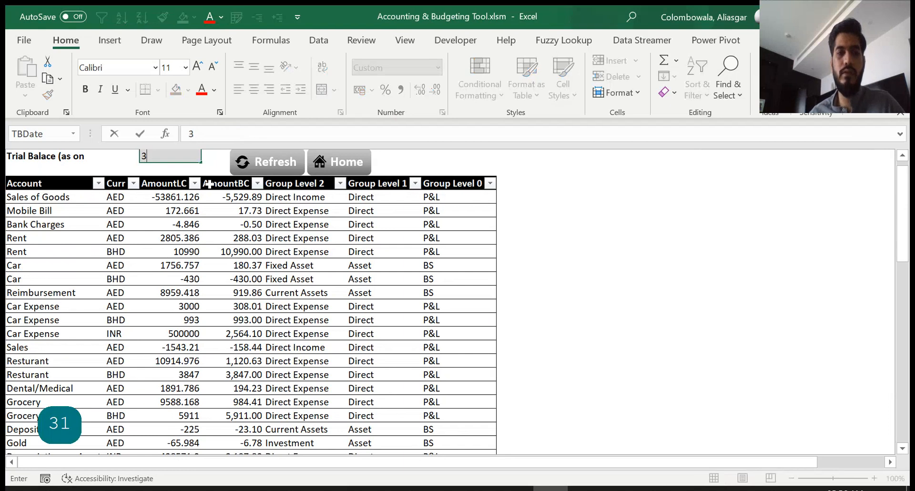
type("1dec")
key("BackSpace")
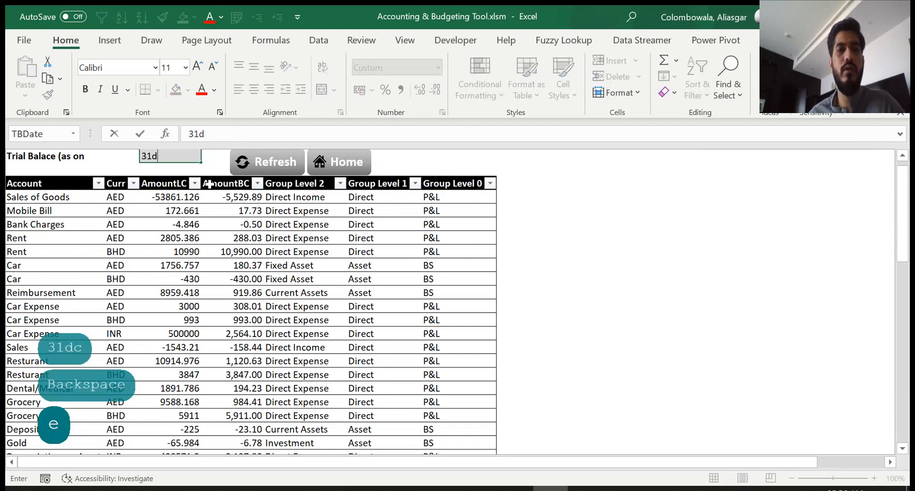
type("ec-21")
key("Return")
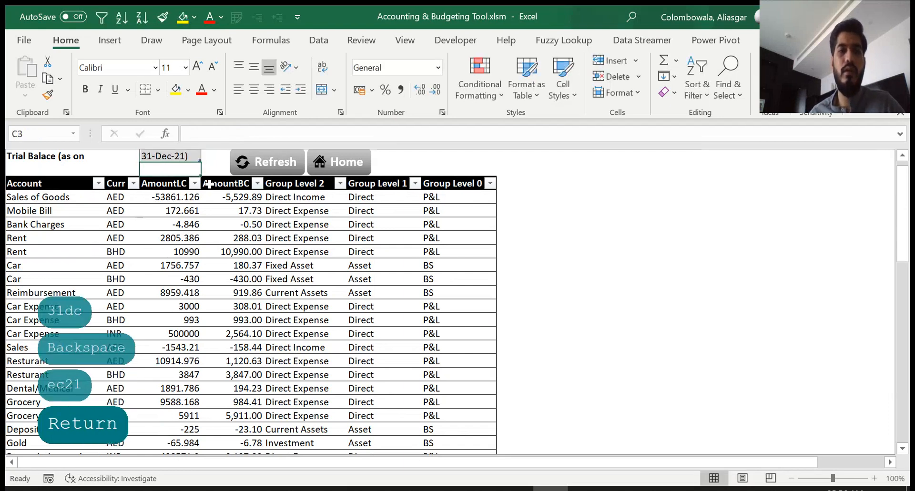
Change the Trial Balance as-on date to 31-Dec-20 and refresh the report
key("Up")
key("F2")
key("BackSpace")
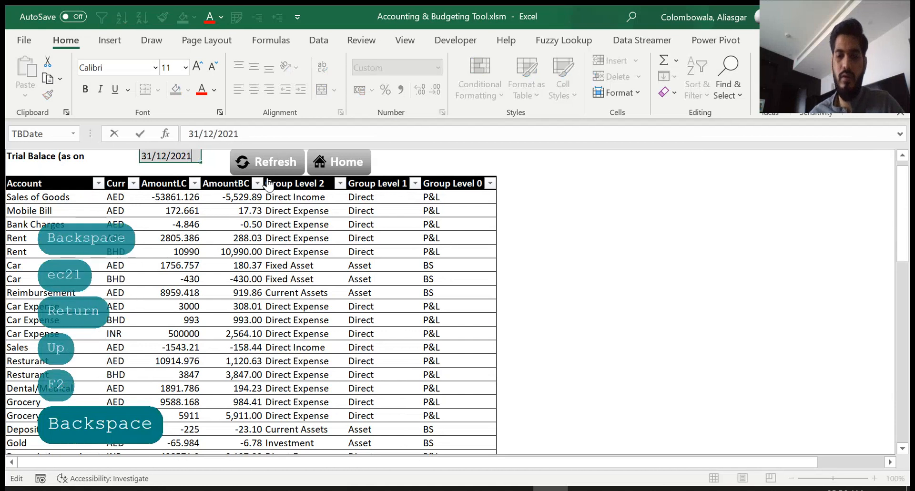
type("0")
key("Return")
left_click(260, 161)
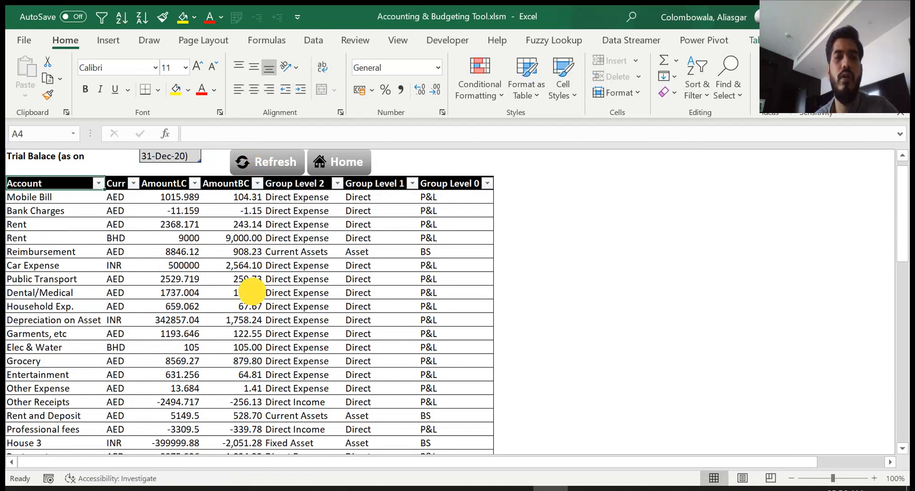
Check the AmountBC column of the Trial Balance from its header down to the total row
left_click(251, 292)
key("ctrl+Down")
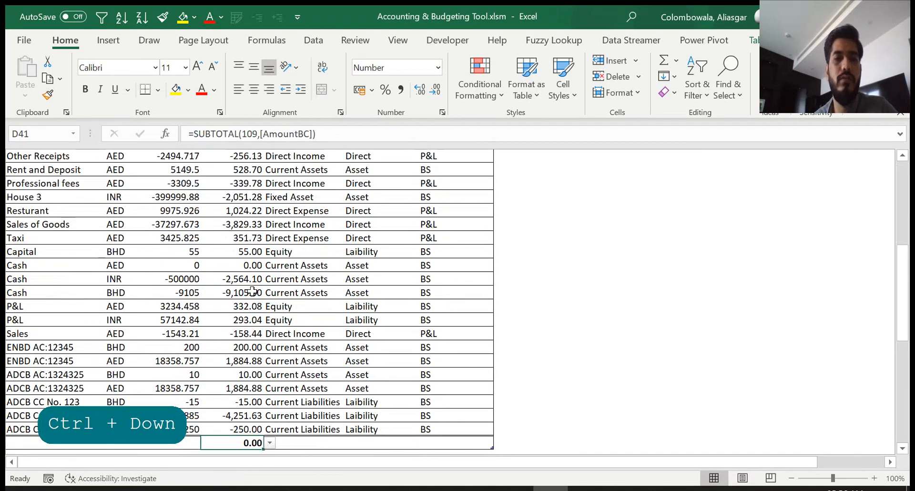
key("ctrl+Up")
key("ctrl+Up")
key("ctrl+Up")
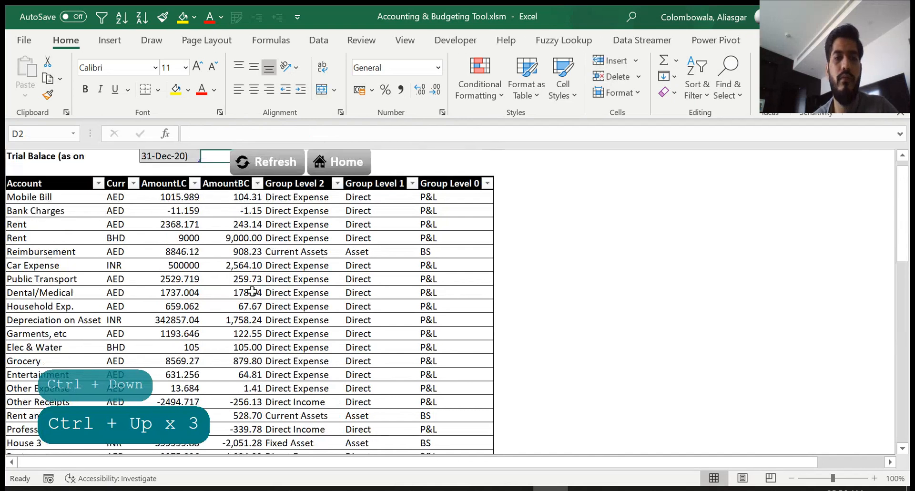
key("ctrl+Down")
key("ctrl+Down")
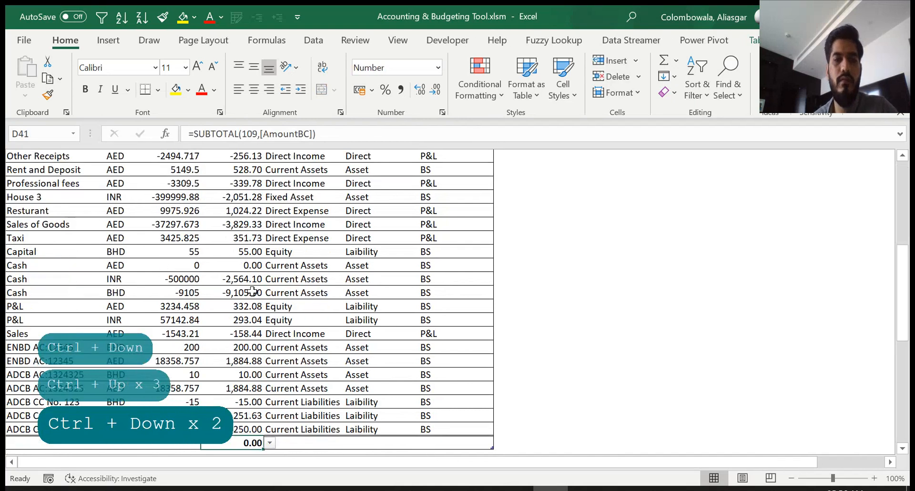
key("Page_Up")
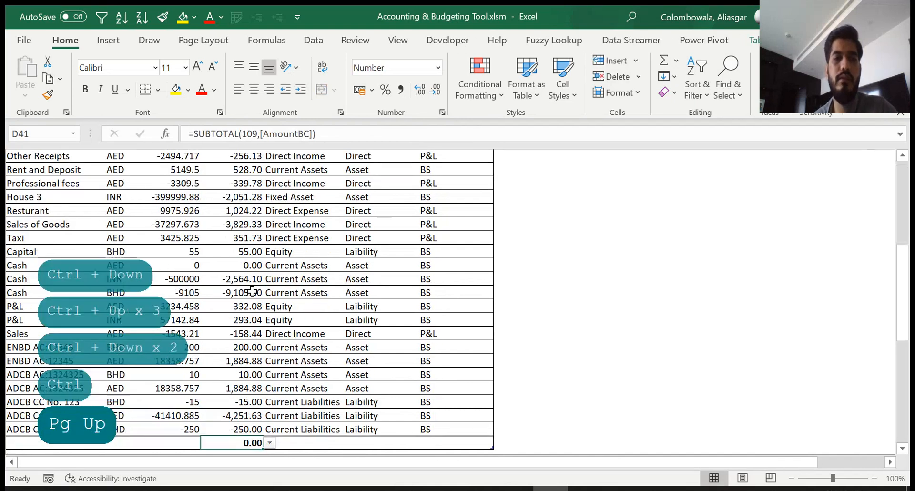
key("Page_Down")
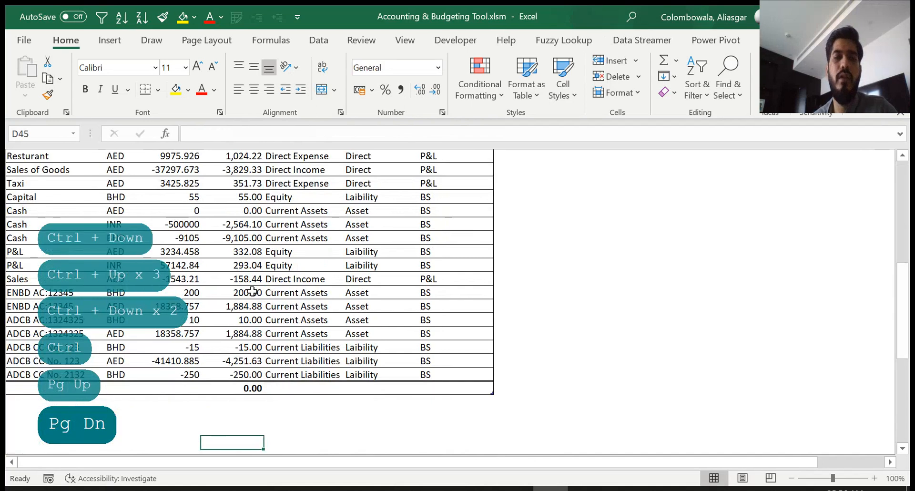
key("ctrl+Up")
key("ctrl+Up")
key("ctrl+Up")
key("ctrl+Down")
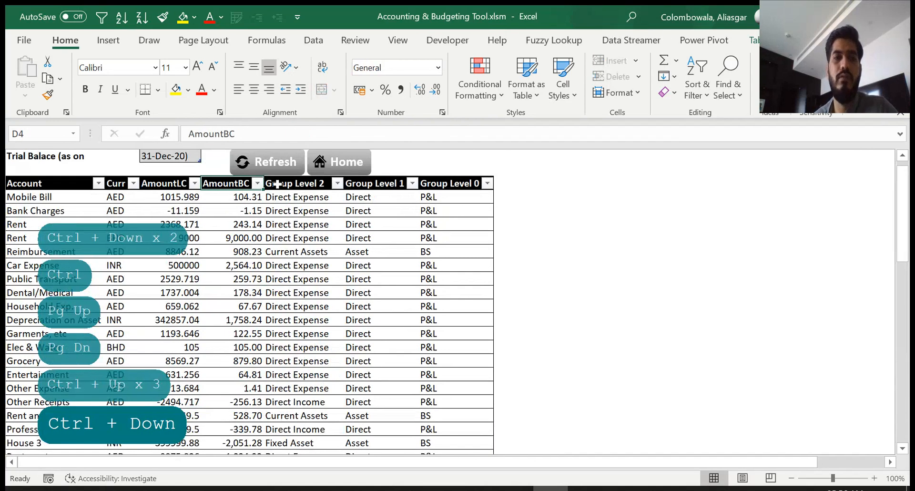
Open the Balance Sheet report, refresh it as on 31-Dec-20, and check its grand total
left_click(334, 173)
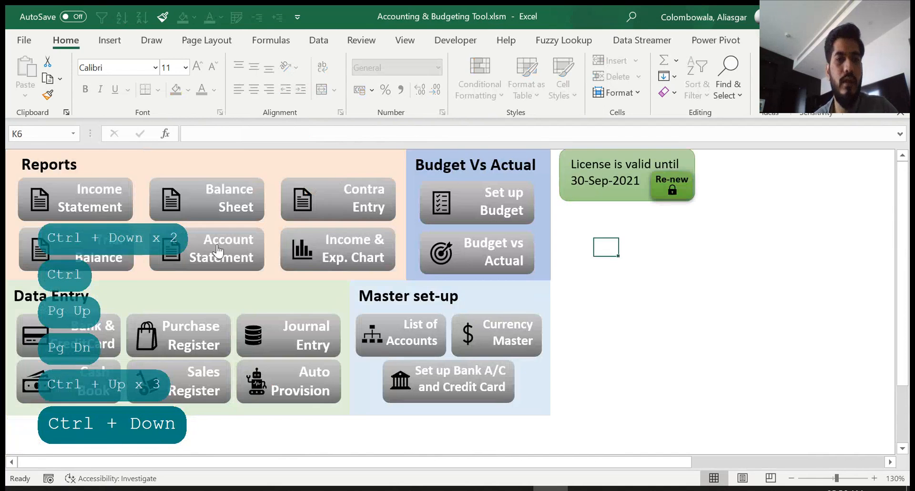
left_click(235, 201)
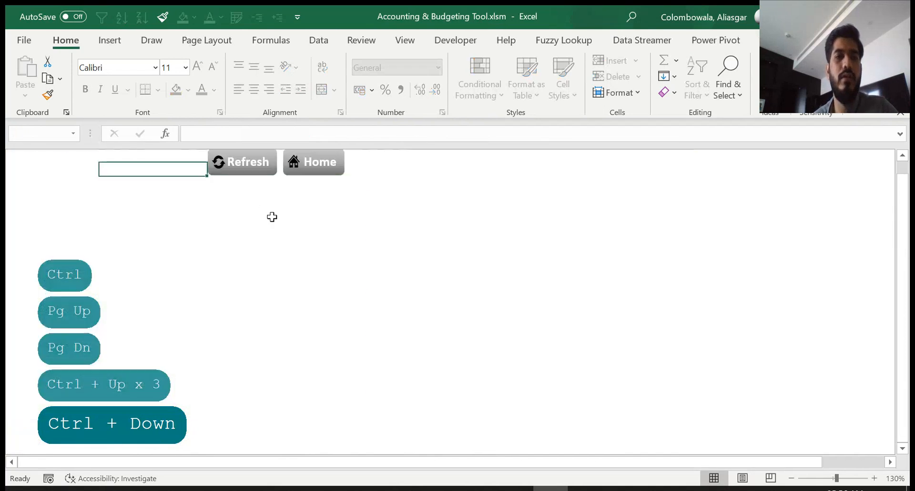
left_click(157, 155)
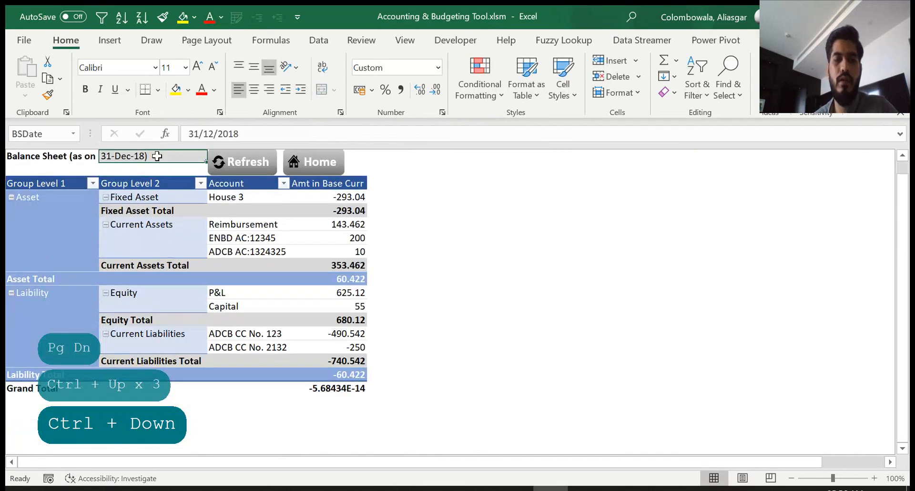
key("F2")
key("BackSpace")
key("BackSpace")
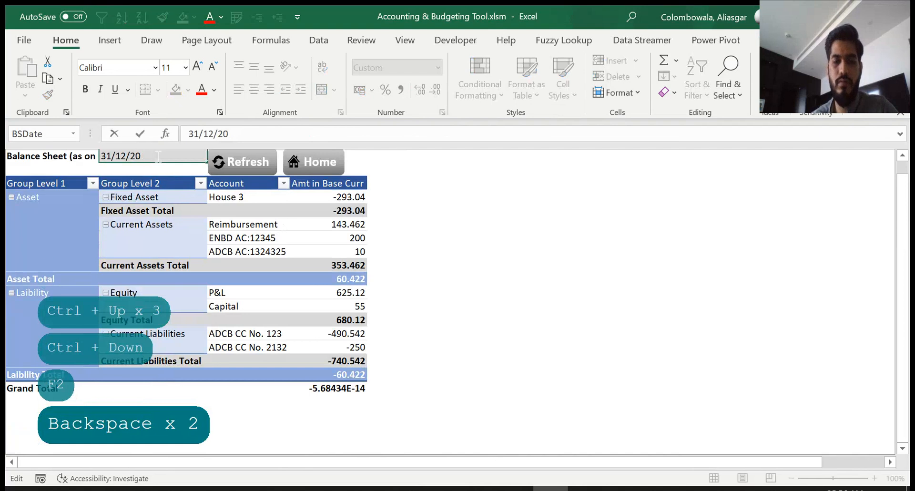
type("20")
key("Return")
left_click(247, 161)
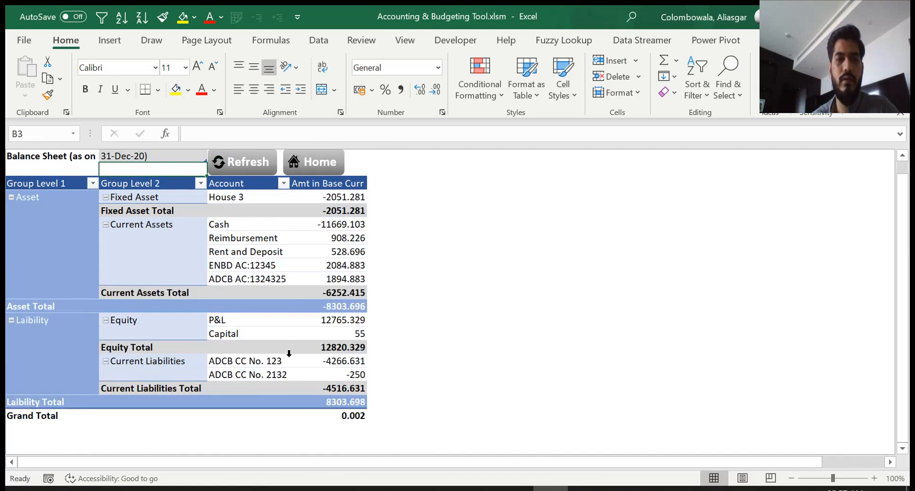
left_click(348, 416)
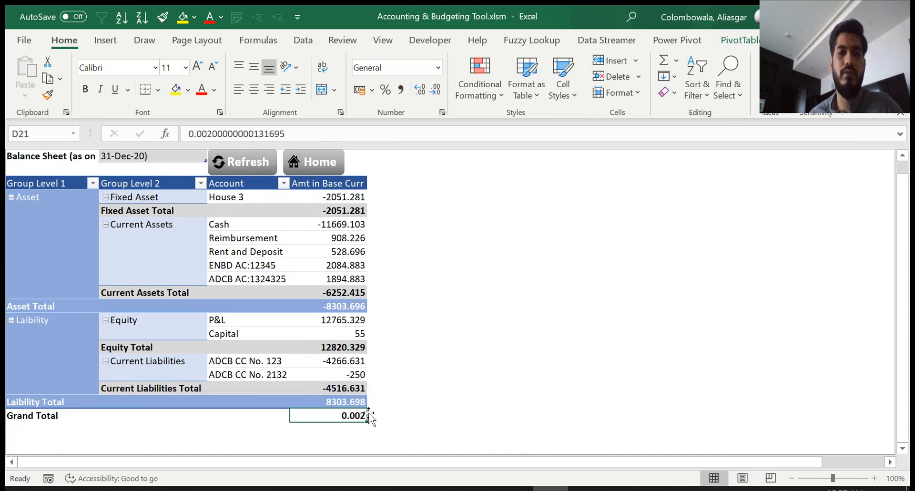
Open the Account Statement report from the home page and set its start date to 01-Jan-21
left_click(296, 164)
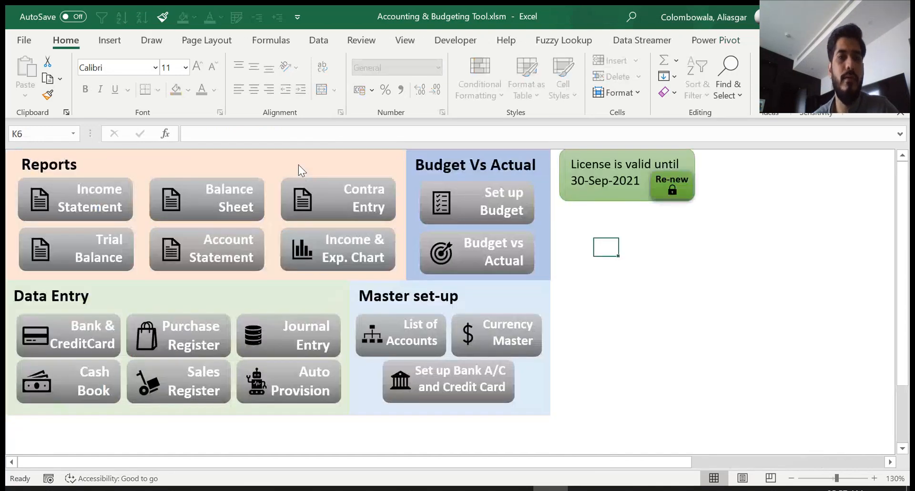
left_click(242, 255)
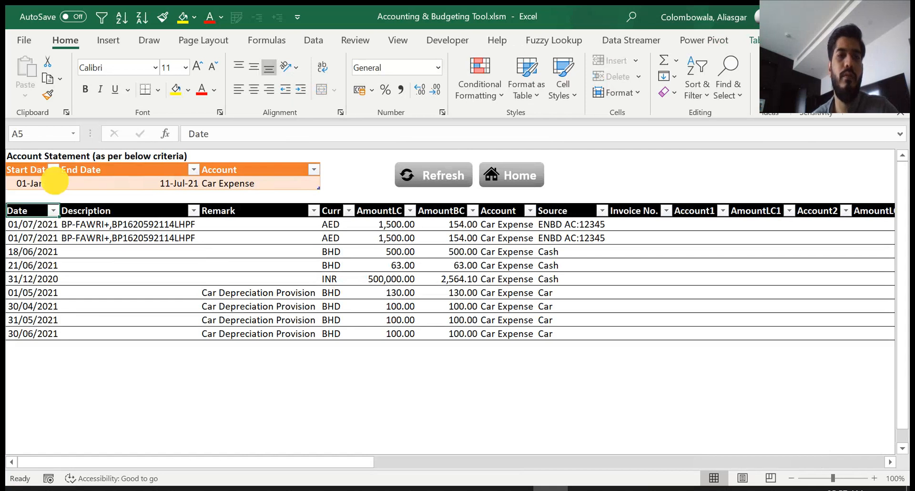
left_click(46, 183)
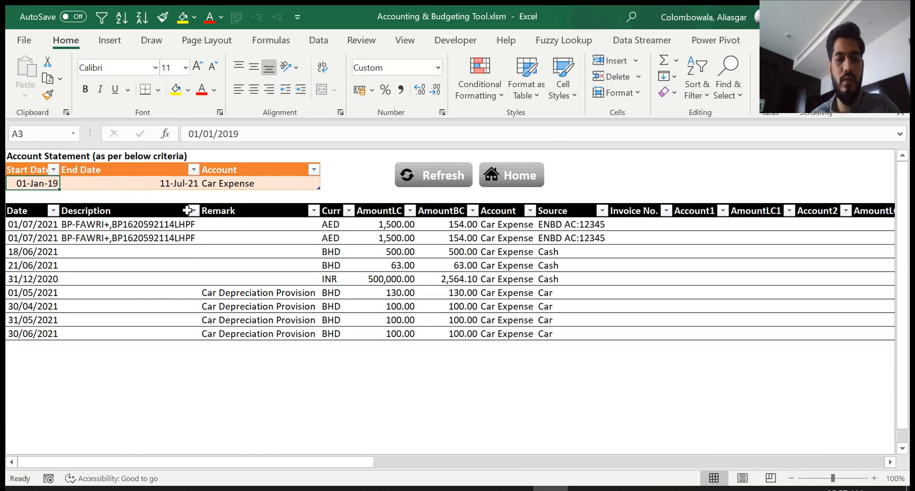
type("1jan21")
key("Return")
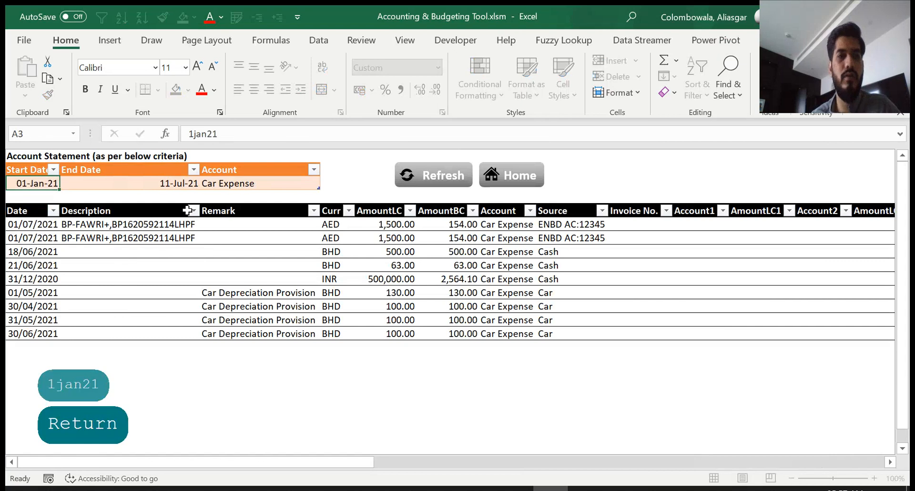
Set the Account Statement's end date to 31-Dec-21
key("Up")
key("Right")
type("31dec22")
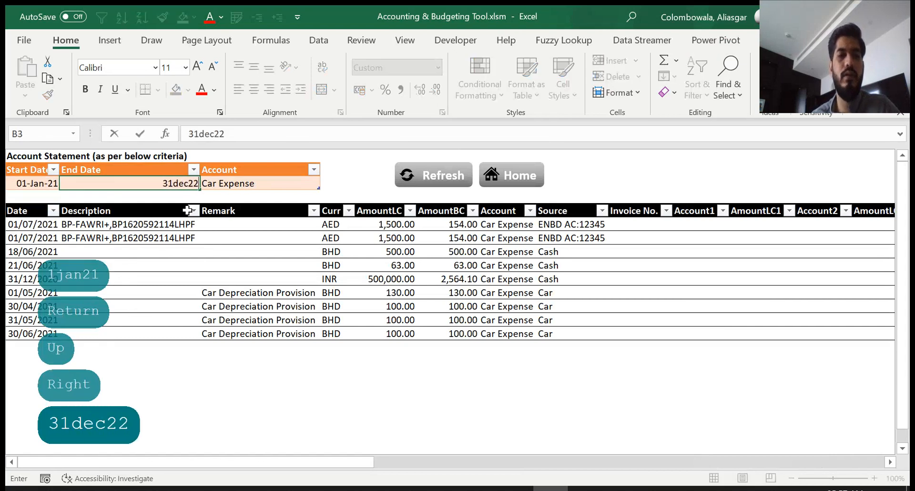
key("BackSpace")
type("1")
key("Return")
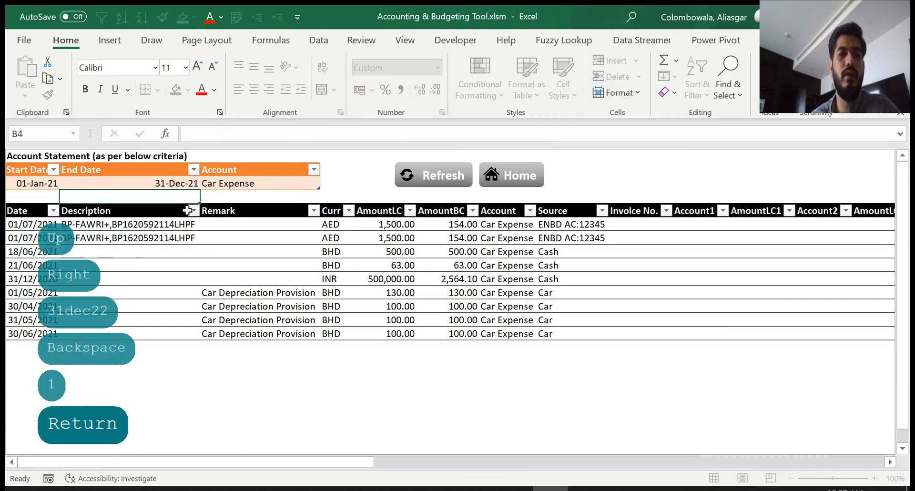
Select Car Expense as the account in the Account Statement criteria
key("Up")
key("Right")
key("alt+Down")
key("Down")
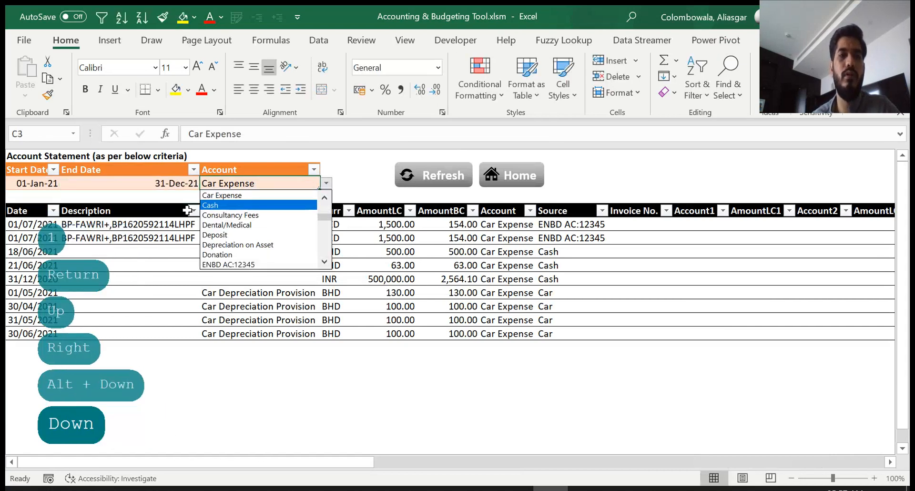
key("Up")
key("Return")
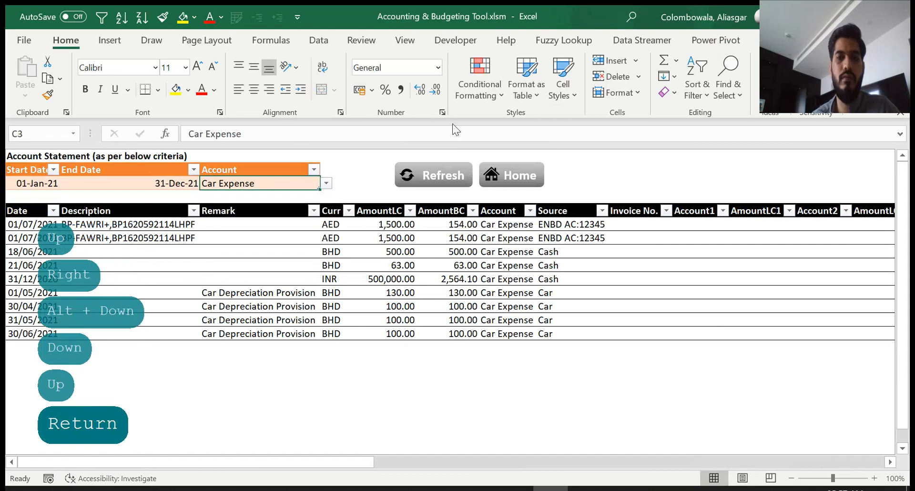
Check the entries in the Auto Provision table and return to the home page
left_click(500, 176)
left_click(293, 371)
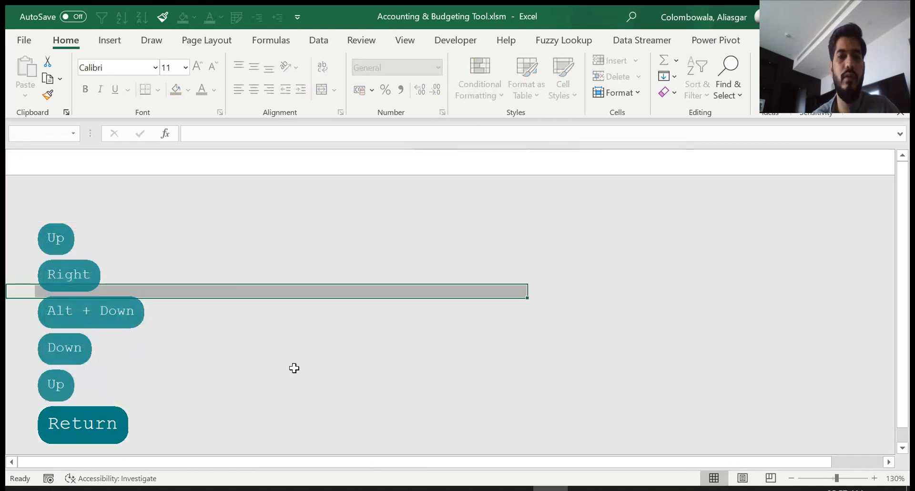
left_click(568, 159)
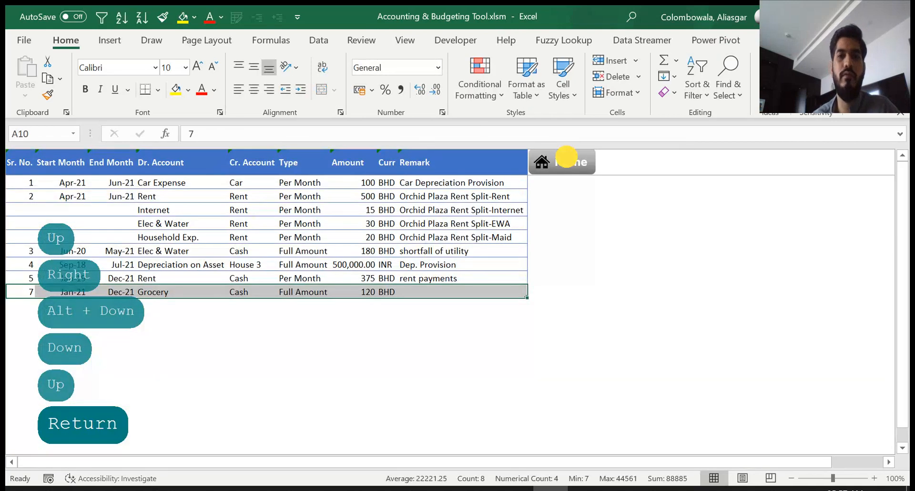
Reopen the Account Statement report, change its account to Grocery and refresh the statement
left_click(205, 258)
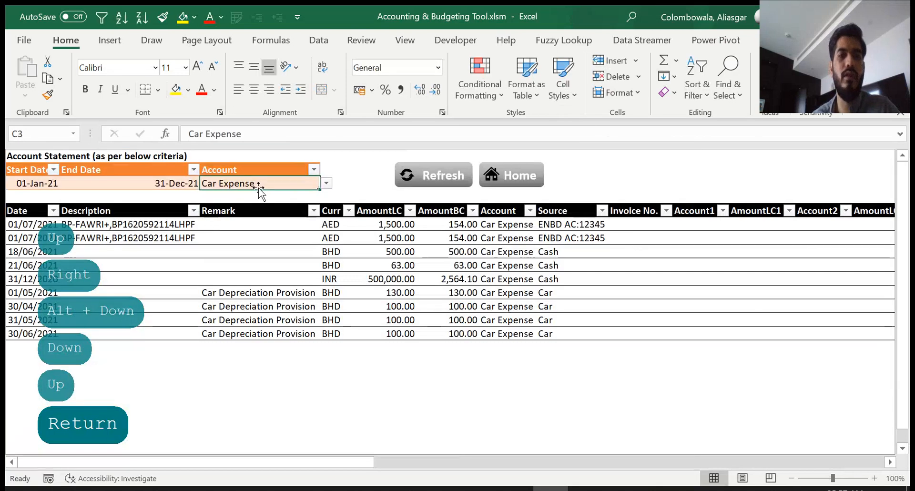
left_click(326, 183)
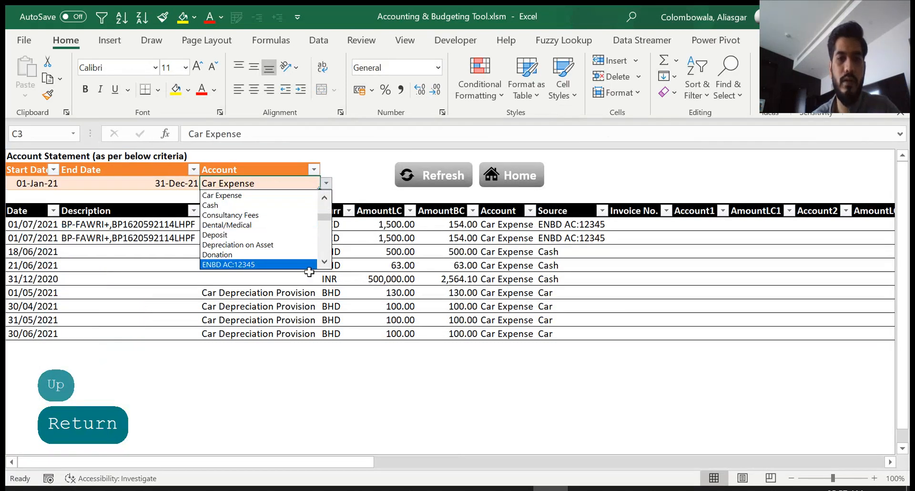
left_click_drag(325, 262, 325, 266)
left_click(214, 242)
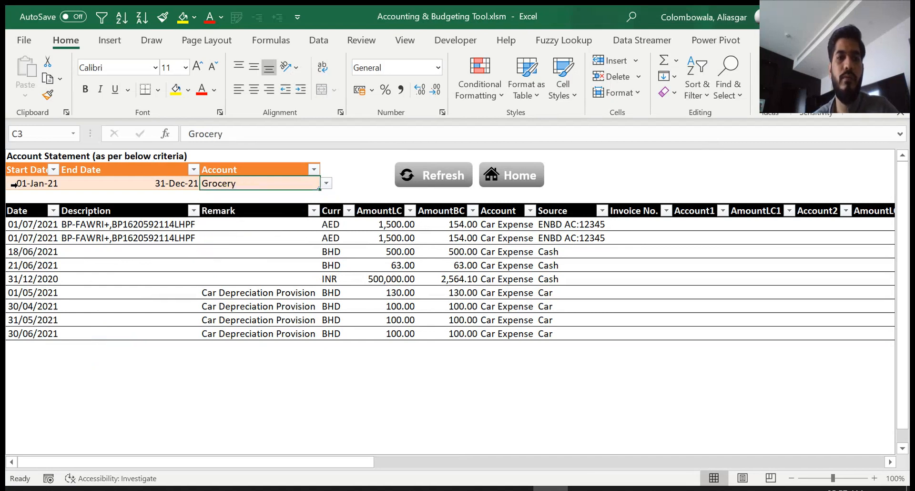
left_click(14, 184)
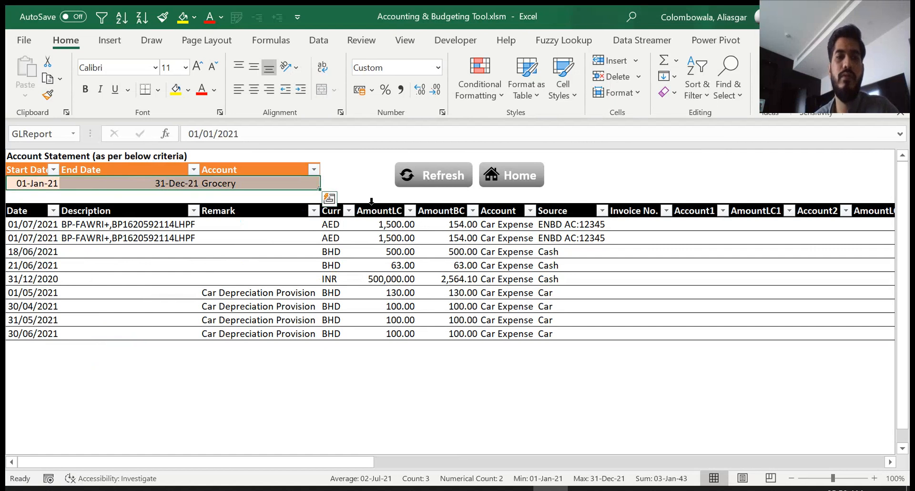
left_click(446, 176)
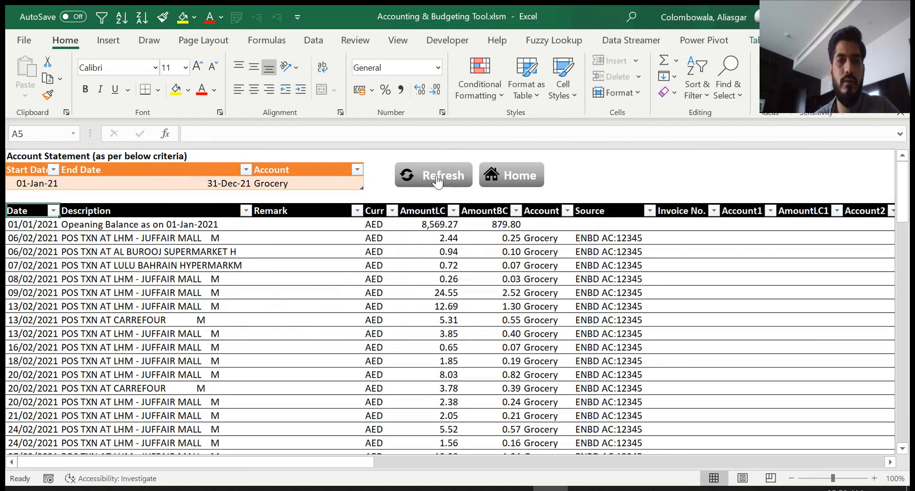
Review the Grocery entries down to the end of the statement and check the base-currency amounts of the monthly cash entries
left_click(120, 252)
scroll(120, 252, "down", 7)
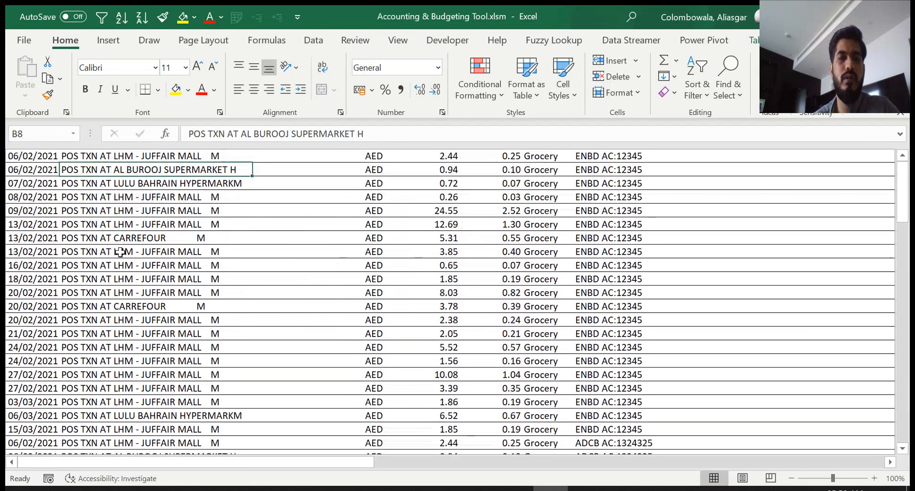
scroll(120, 252, "down", 15)
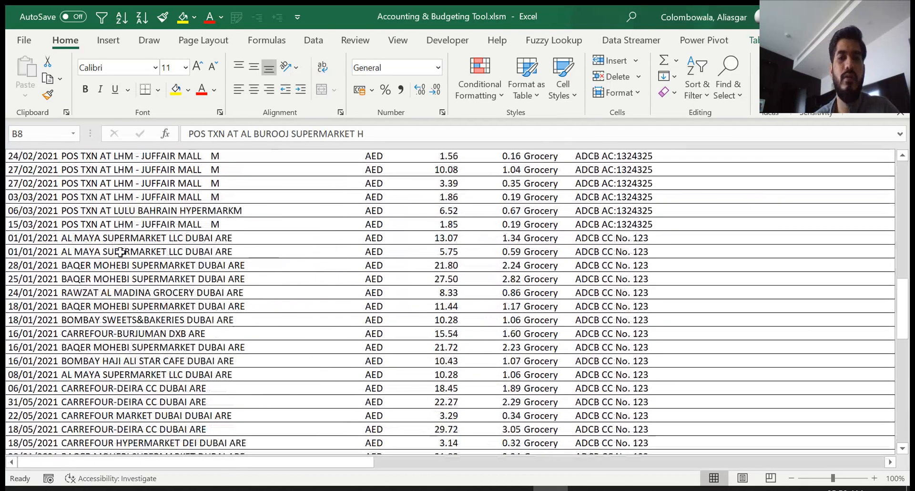
scroll(120, 252, "down", 5)
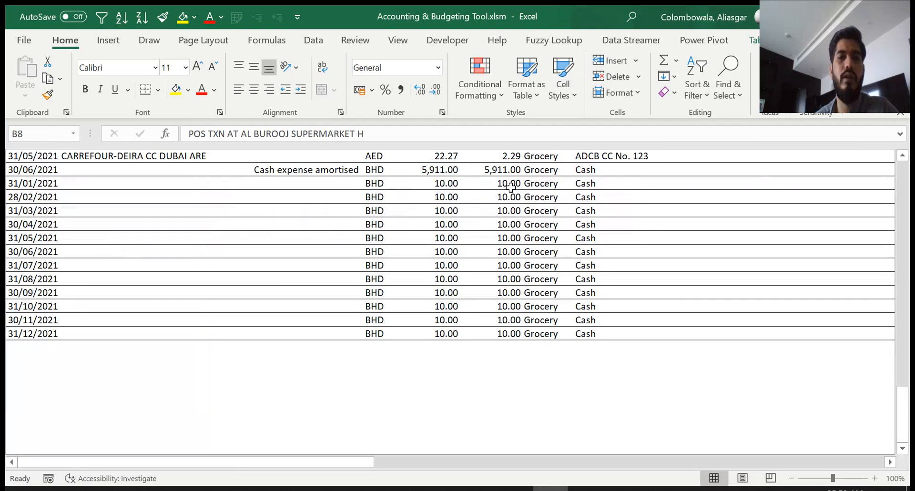
left_click_drag(510, 187, 497, 333)
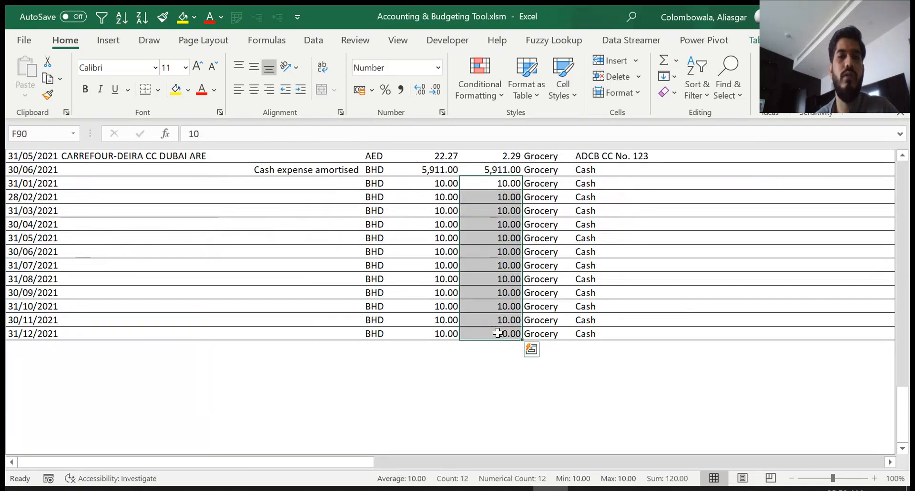
Format the dates of the monthly Grocery cash entries in day-month-year style, such as 31-Jan-21
key("ctrl+Left")
key("ctrl+Left")
key("ctrl+shift+Down")
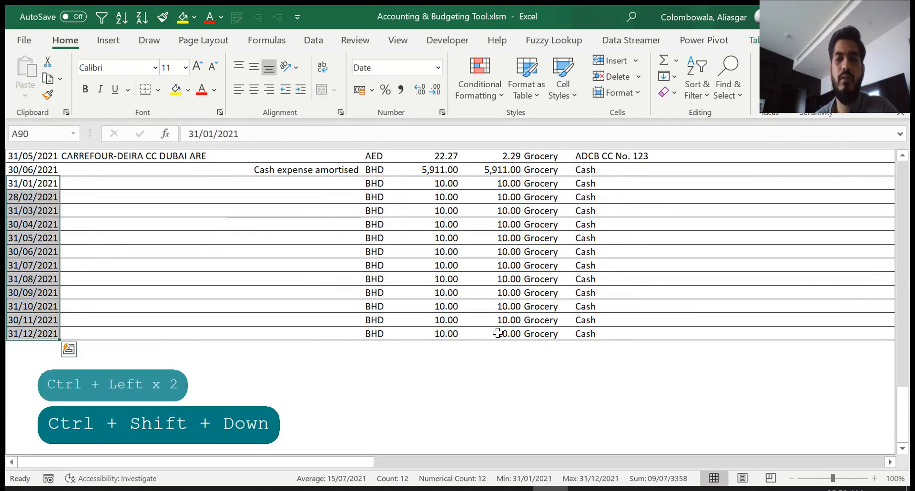
key("ctrl+shift+1")
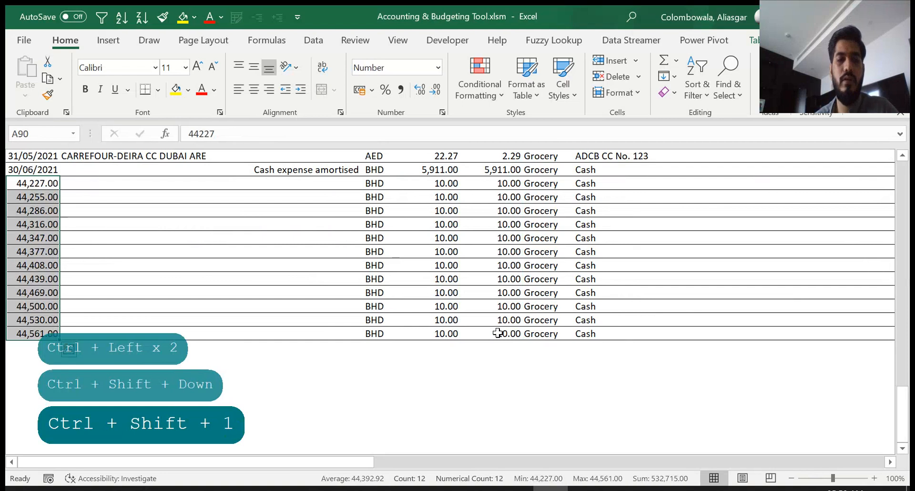
key("ctrl+shift+3")
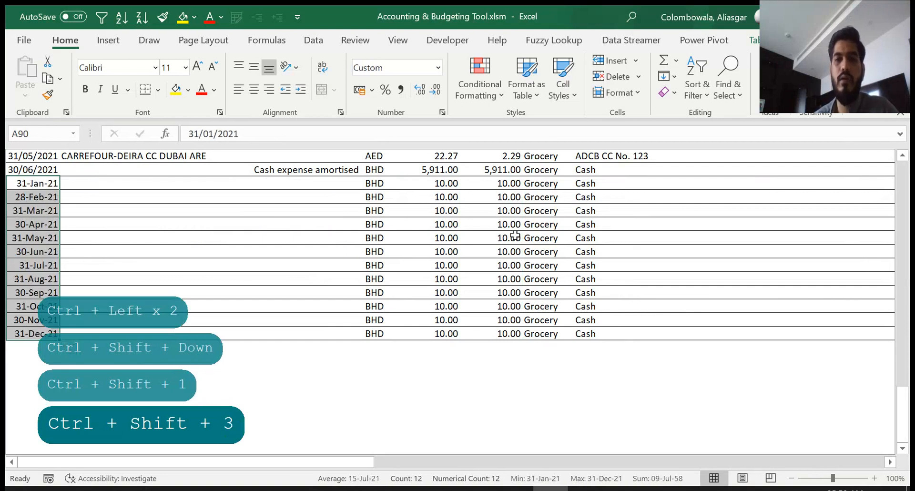
Check the total of the monthly Grocery entries' local-currency amounts and return to the home page
left_click_drag(445, 184, 446, 339)
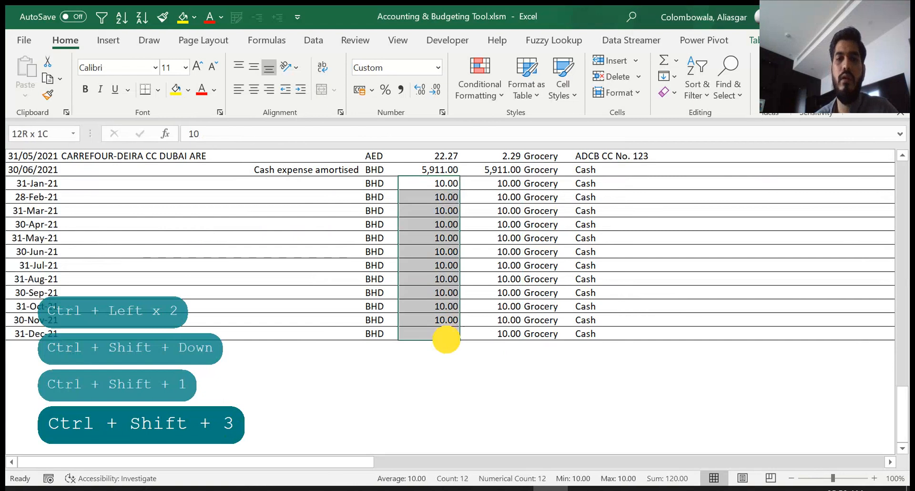
scroll(464, 289, "up", 20)
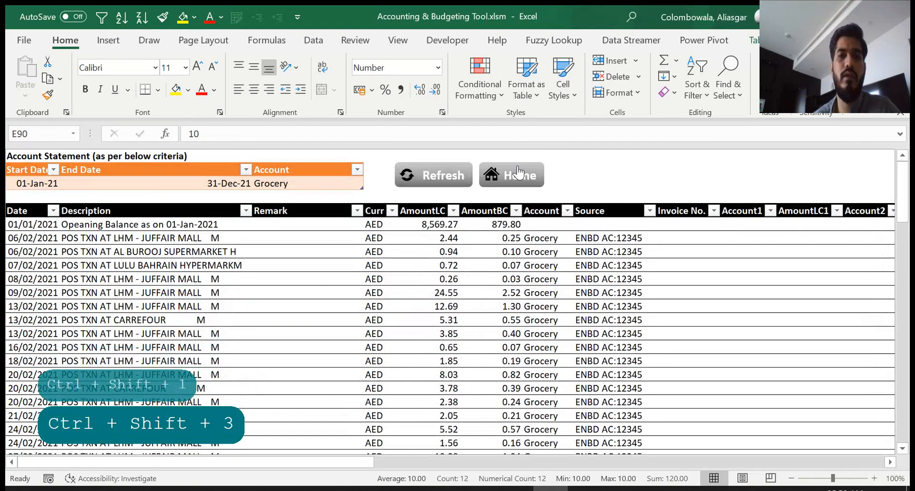
left_click(518, 174)
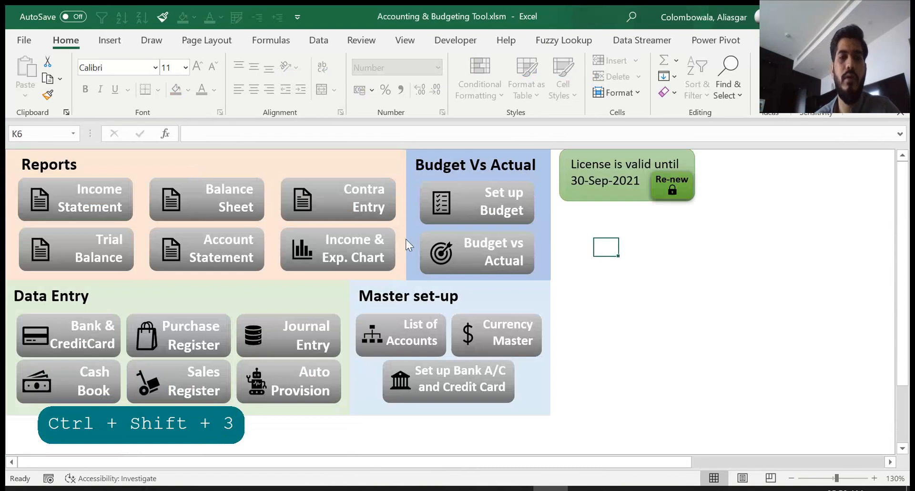
Open the Income & Exp. Chart and view it for Direct Income, then switch back to Direct Expense
left_click(343, 243)
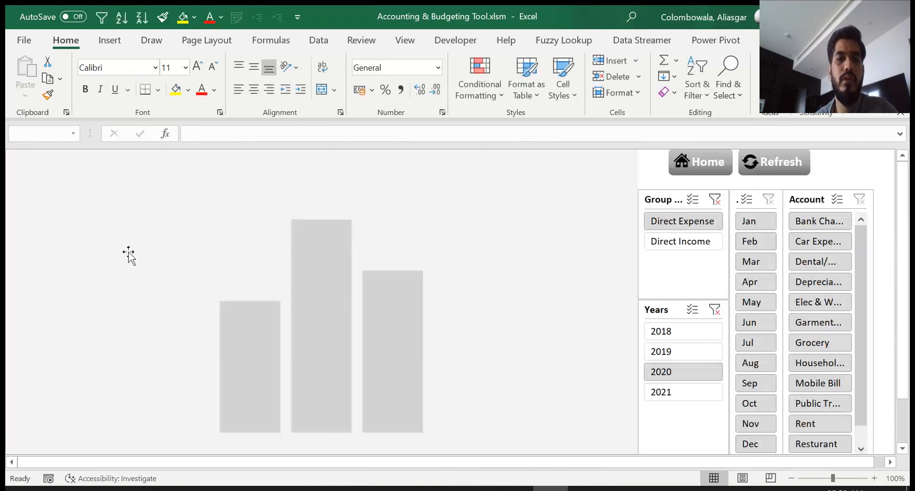
scroll(516, 371, "down", 3)
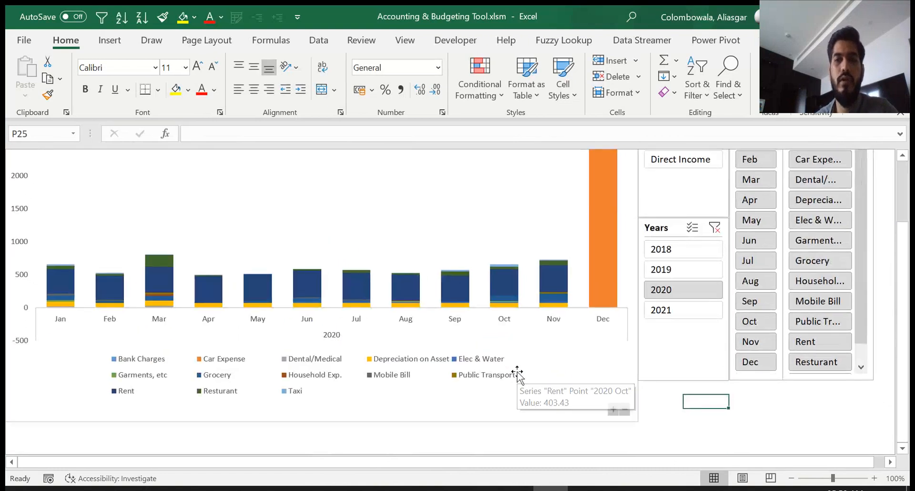
scroll(517, 371, "up", 3)
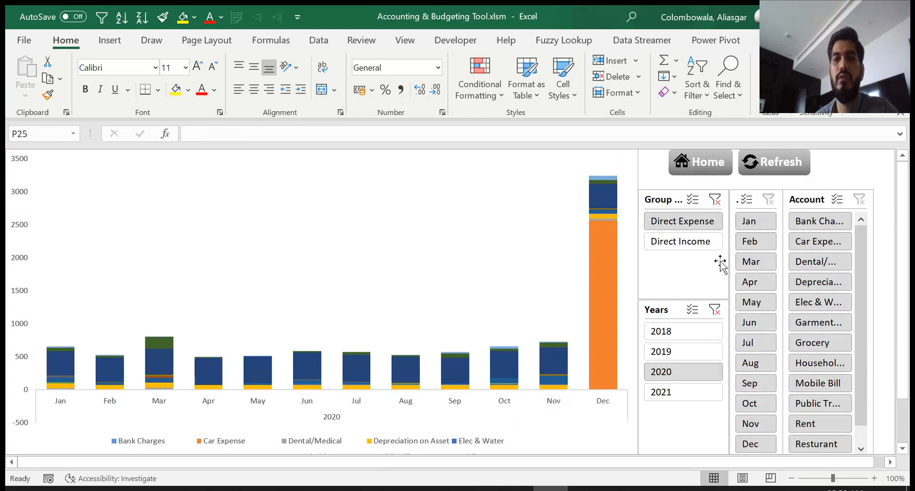
left_click(694, 241)
left_click(688, 224)
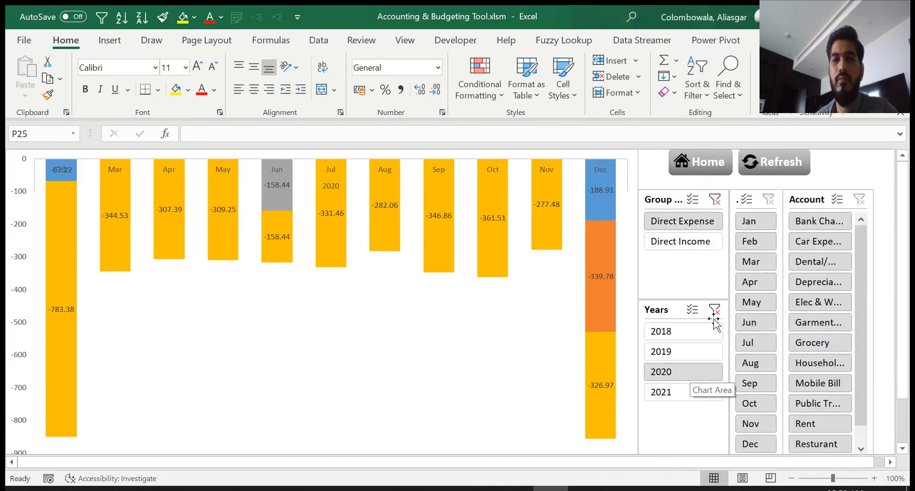
View the expense chart for 2019 only, then clear the year filter to include all years
left_click(681, 351)
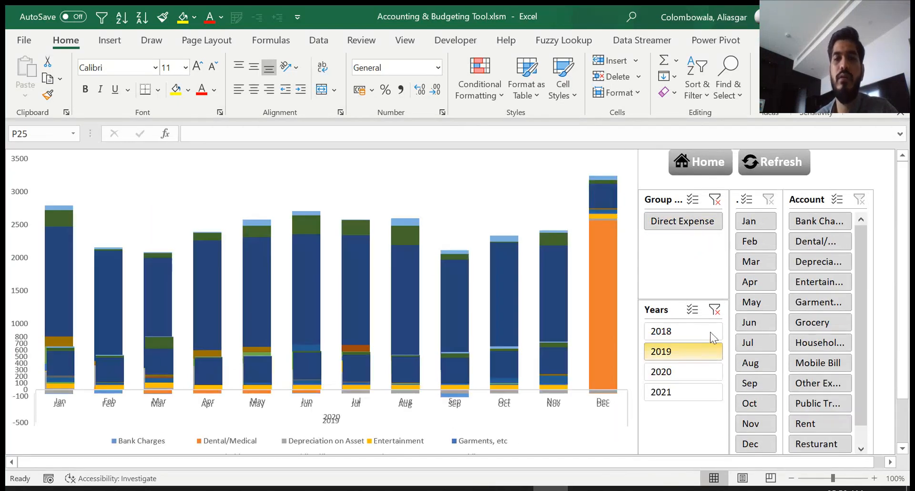
scroll(520, 401, "down", 1)
scroll(520, 400, "up", 1)
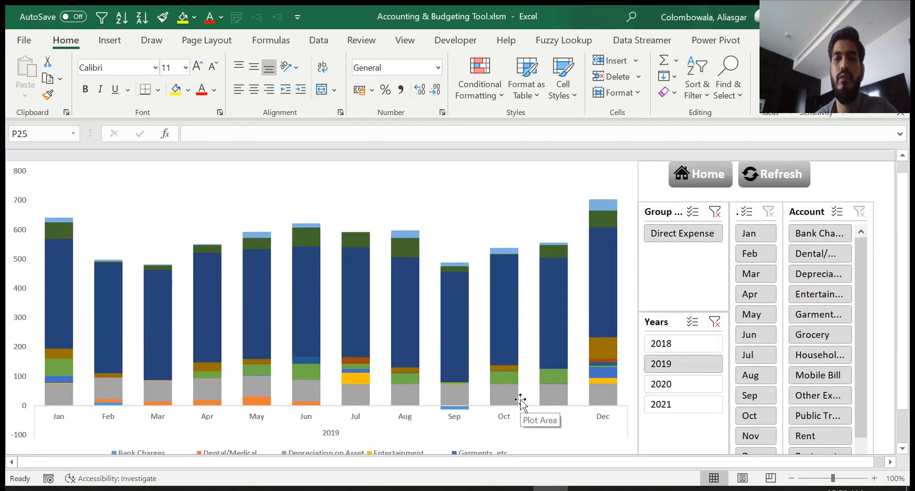
scroll(520, 400, "down", 1)
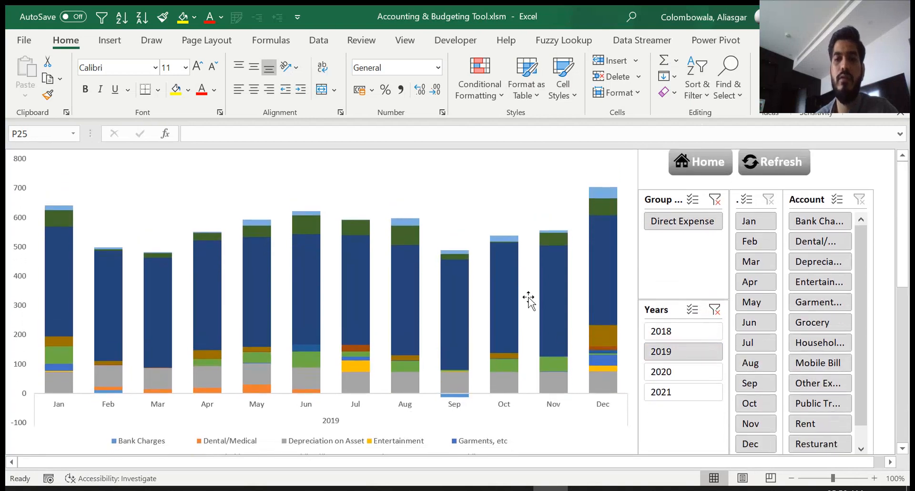
scroll(529, 300, "down", 1)
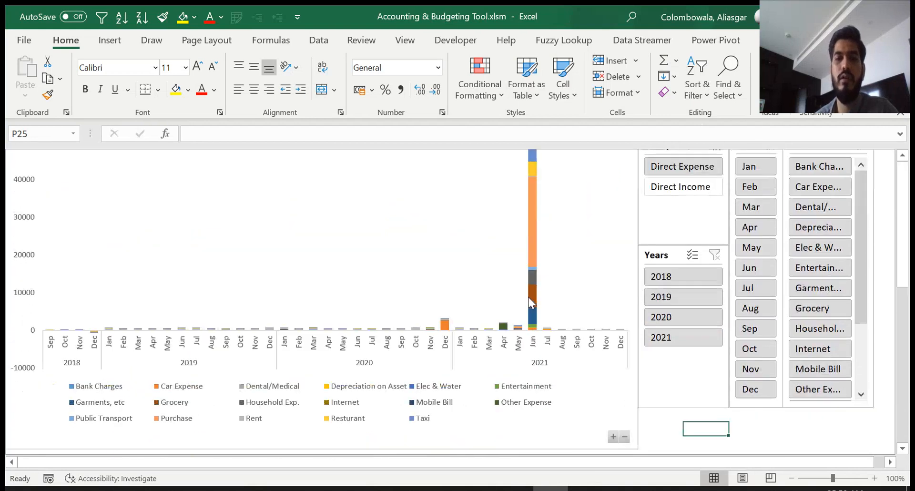
Collapse the expense chart from months to years and compare the yearly bars
left_click(622, 437)
scroll(500, 341, "up", 2)
scroll(500, 341, "down", 2)
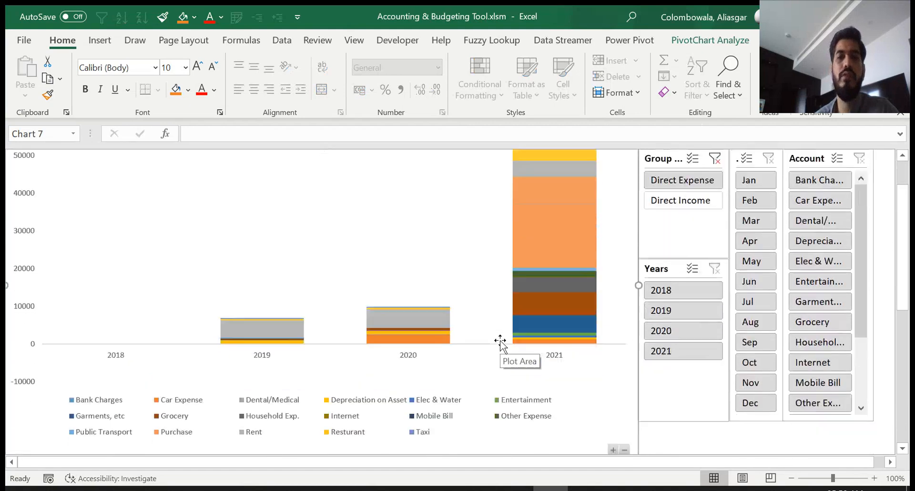
scroll(500, 341, "down", 2)
Filter the expense chart to 2020 and expand it back to months
left_click(657, 303)
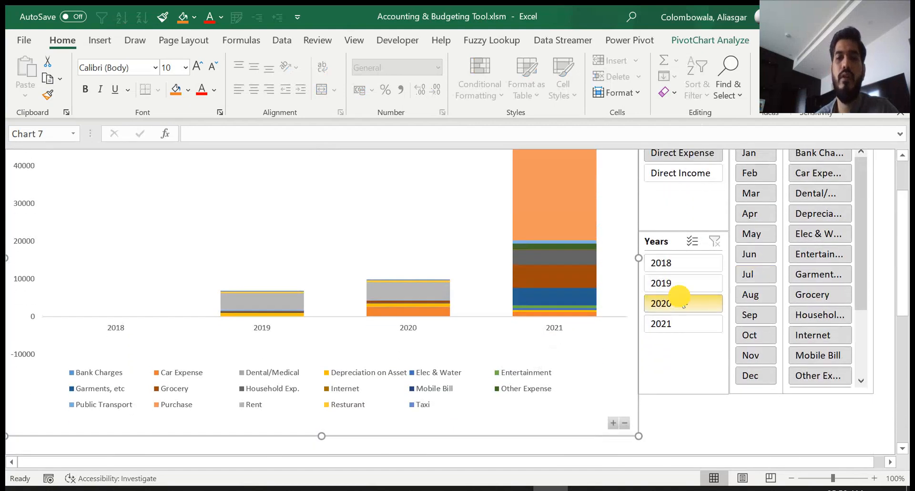
left_click(616, 424)
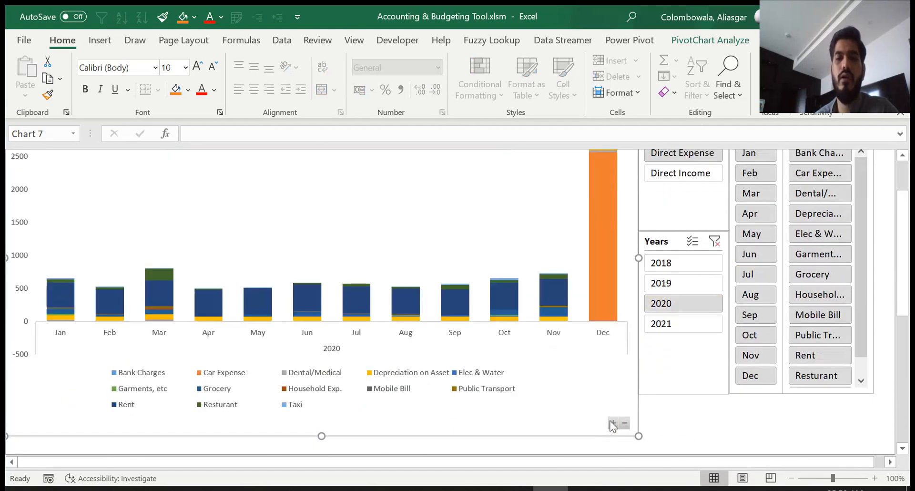
Switch the monthly expense chart's year filter to 2019 and return to the home page
scroll(603, 255, "up", 3)
scroll(604, 256, "down", 1)
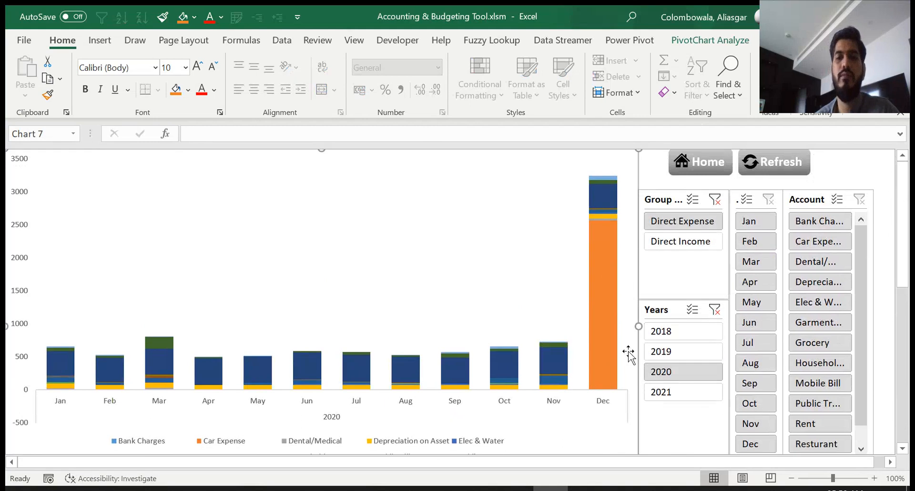
left_click(669, 351)
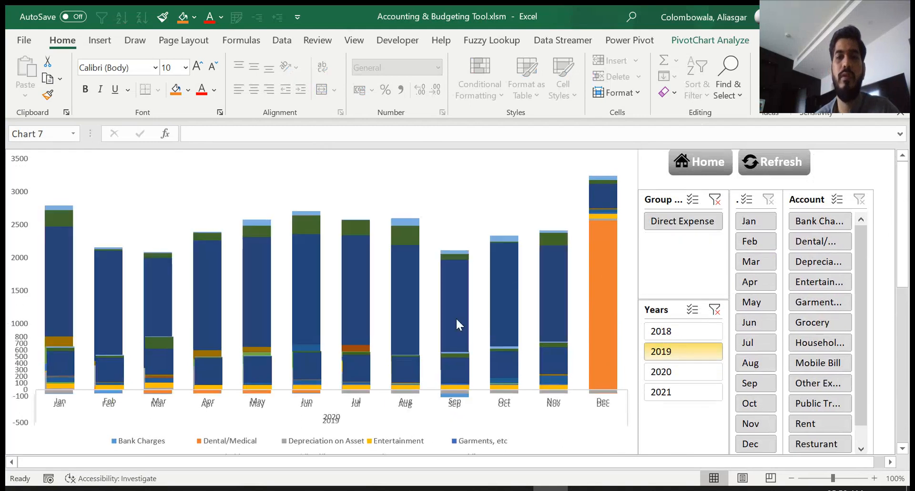
left_click(677, 171)
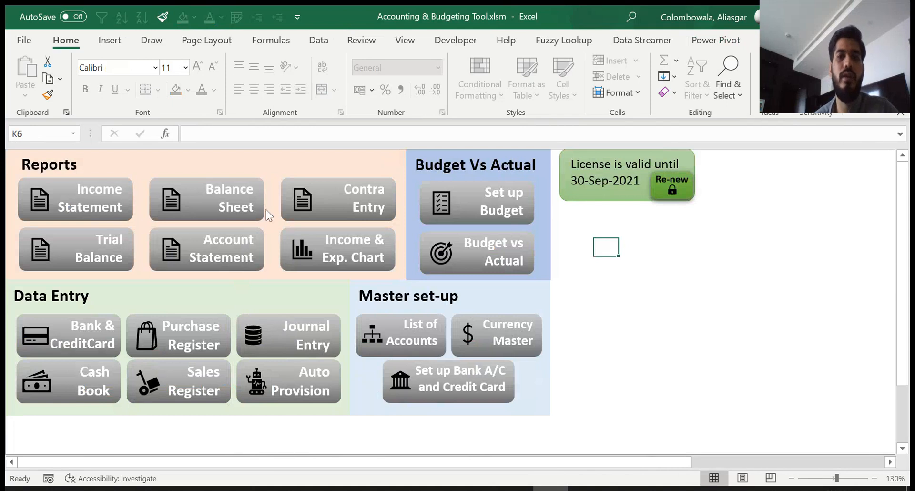
Open the expense budget set-up, review its accounts, months, amounts and amount types, and return to the home page
left_click(466, 211)
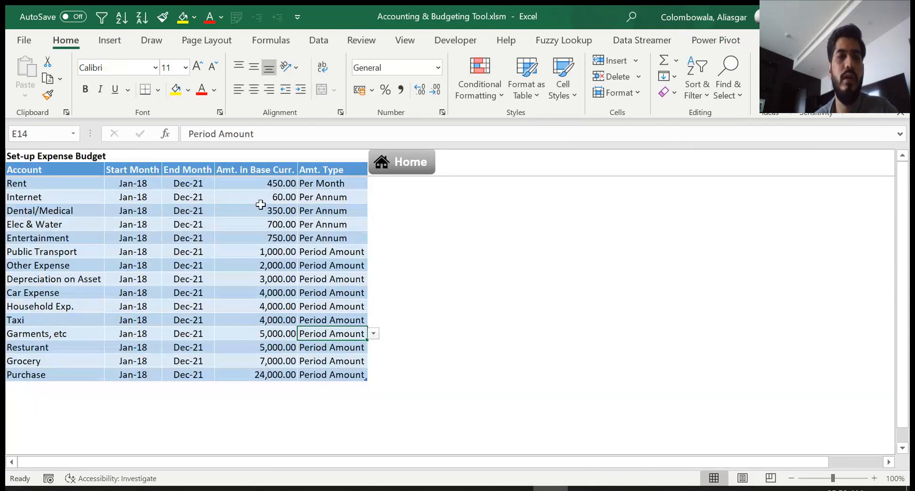
left_click_drag(28, 183, 200, 376)
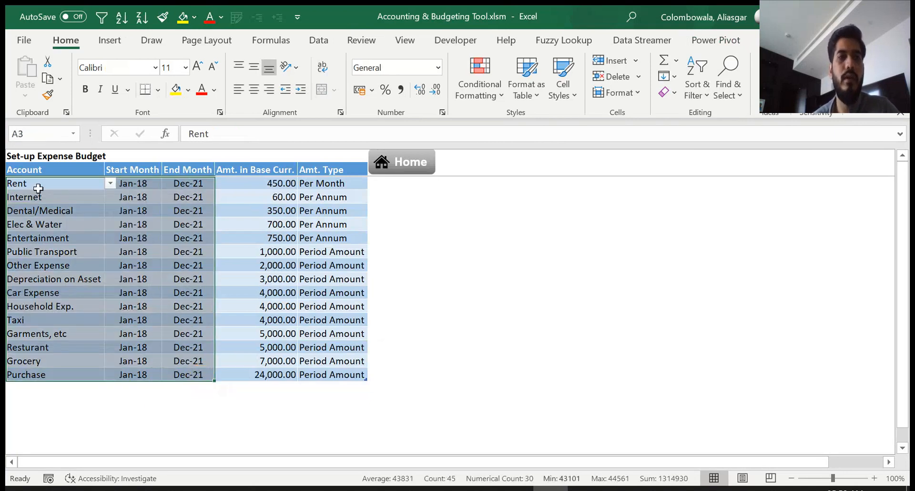
left_click_drag(38, 187, 328, 375)
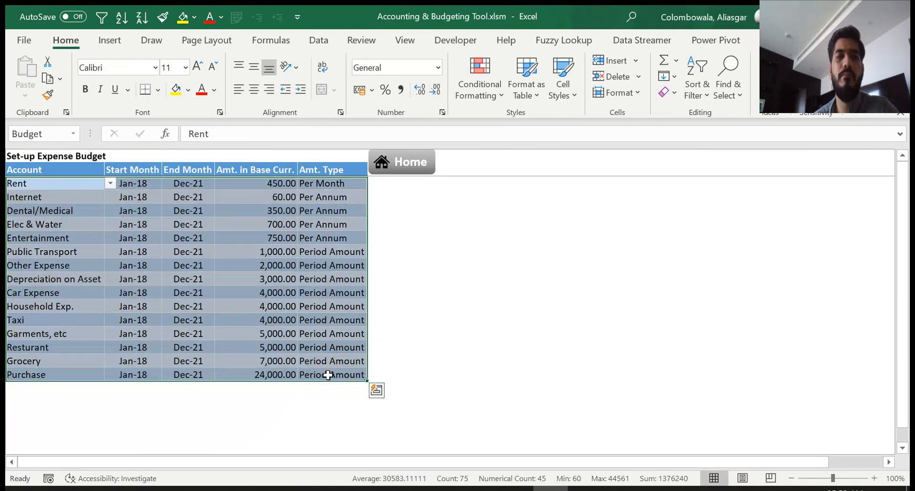
left_click(398, 162)
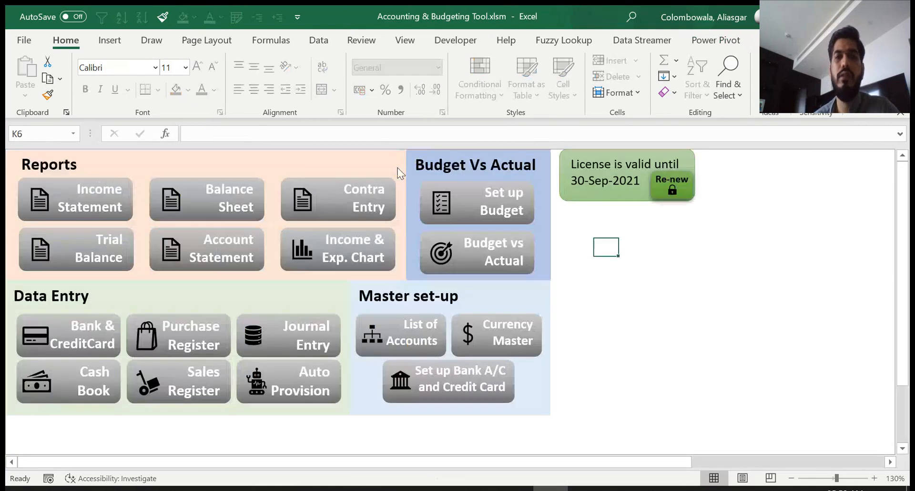
Open the Budget vs Actual report, refresh it and return to the home page
left_click(506, 247)
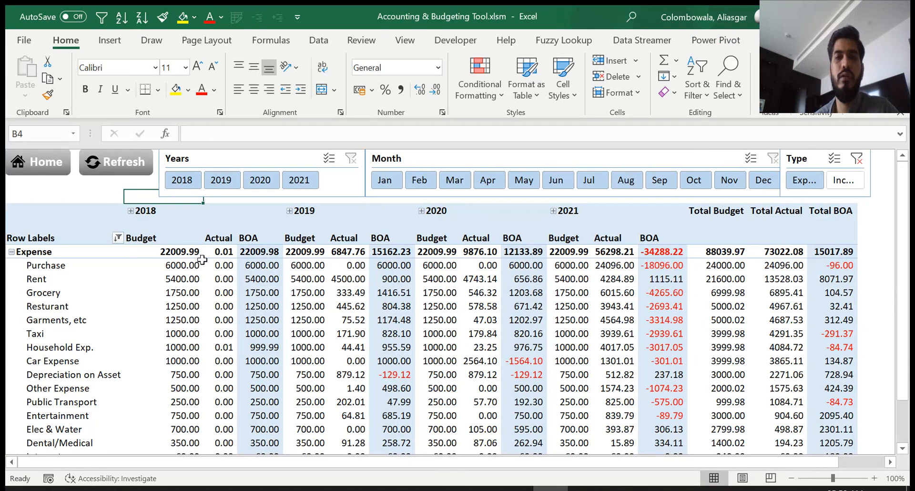
left_click(121, 163)
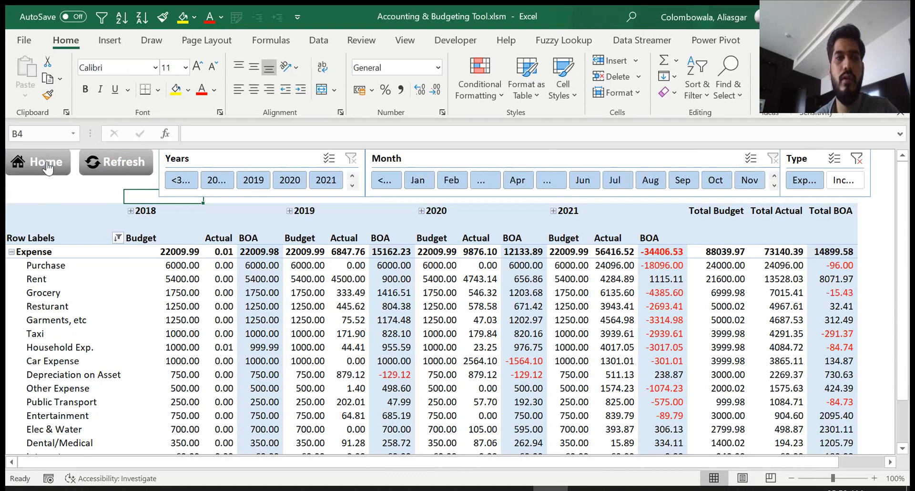
left_click(47, 164)
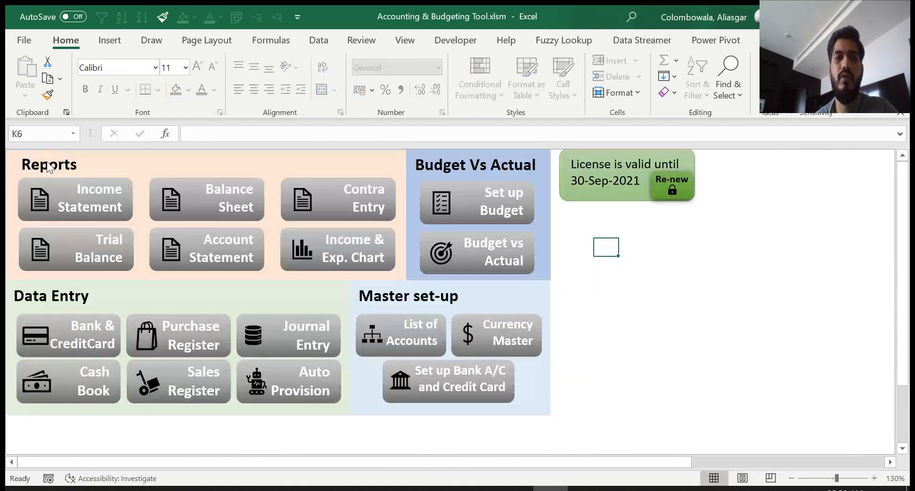